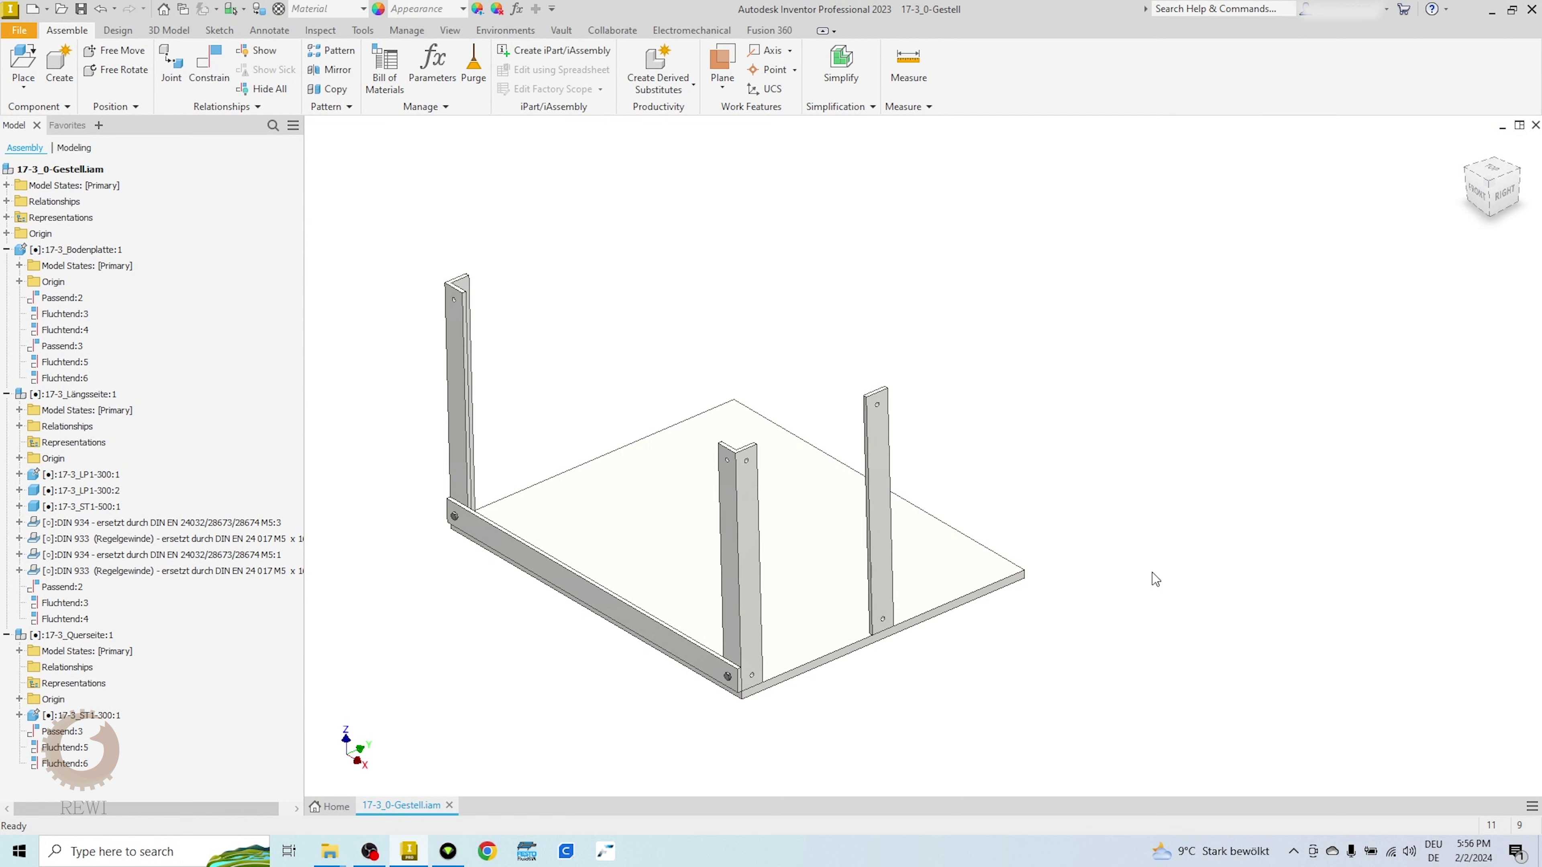
Step: Cancel the stray Mirror command and open 17-3_Längsseite:1 for in-place editing
{"action": "left_click", "coordinate": [345, 84]}
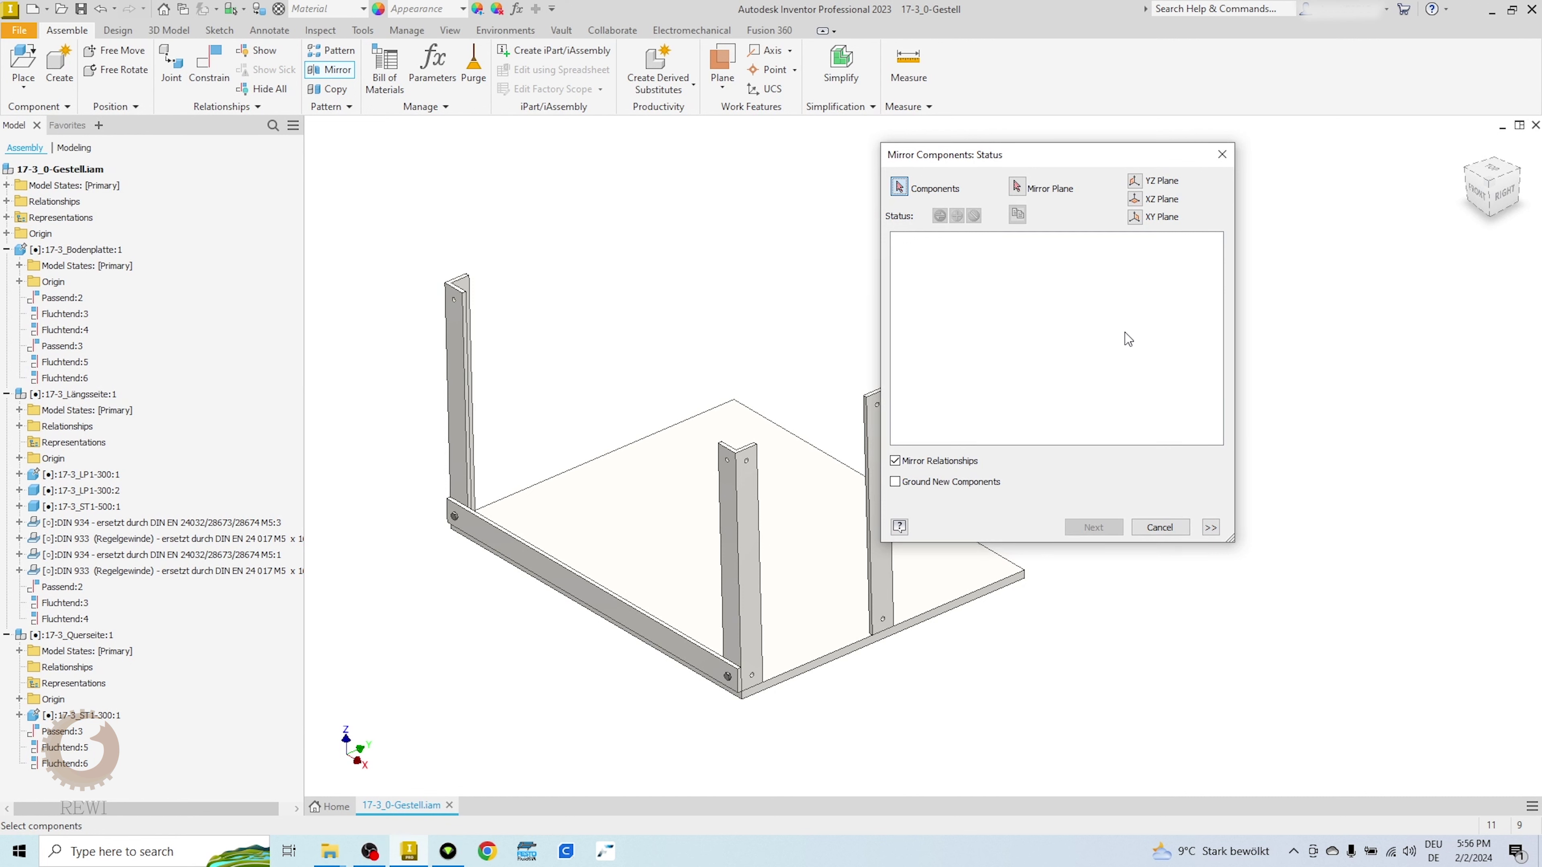
{"action": "left_click", "coordinate": [1160, 526]}
{"action": "double_click", "coordinate": [553, 601]}
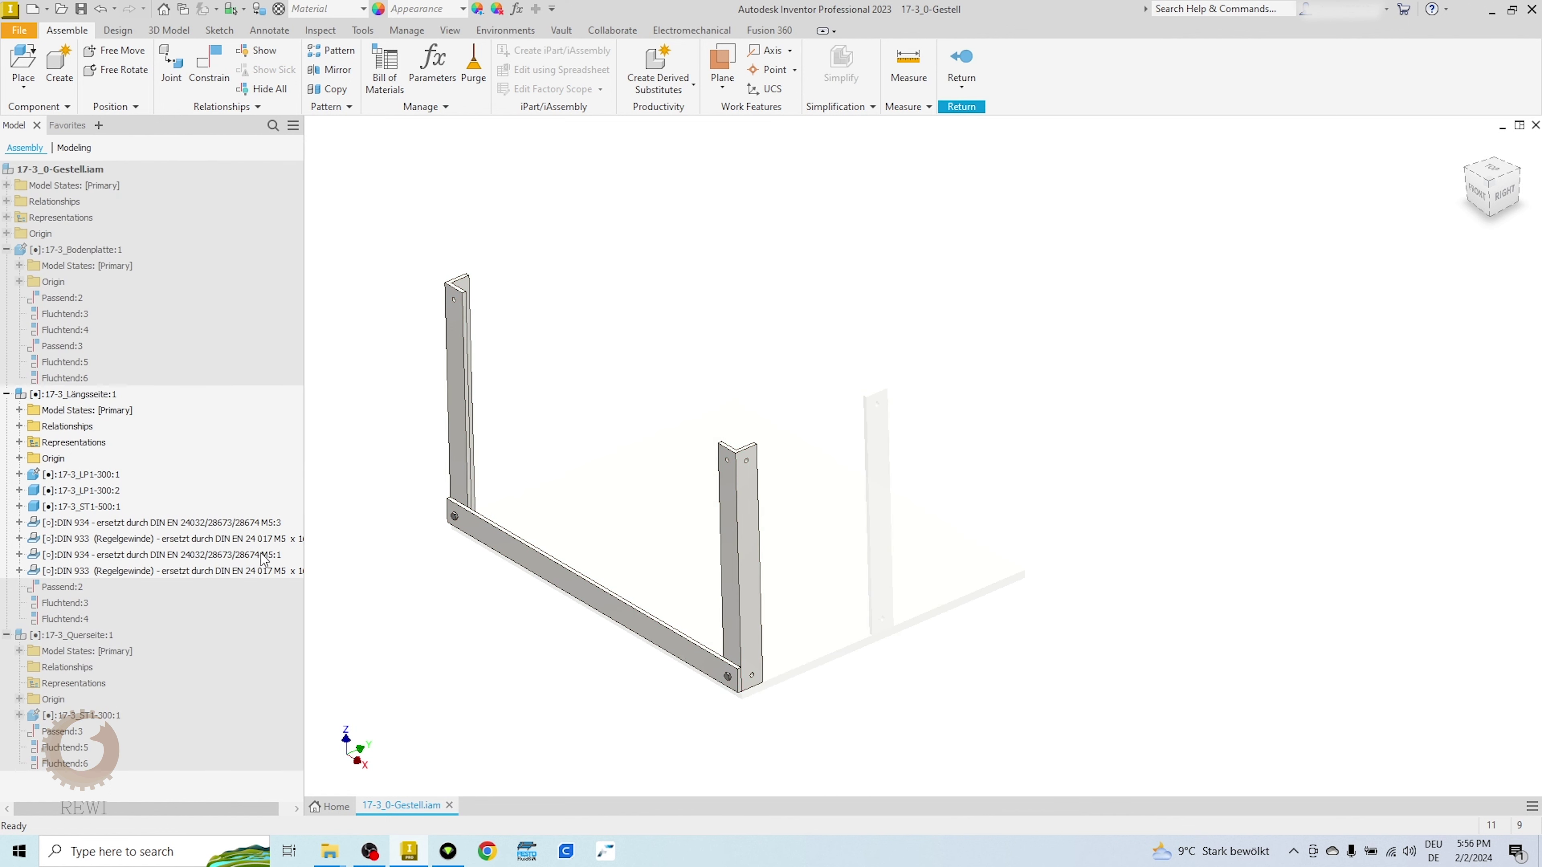
Step: Mirror crossbar ST1-500:1 and its DIN 933 bolts across LP1-300:2's XY Ebene
{"action": "left_click", "coordinate": [333, 70]}
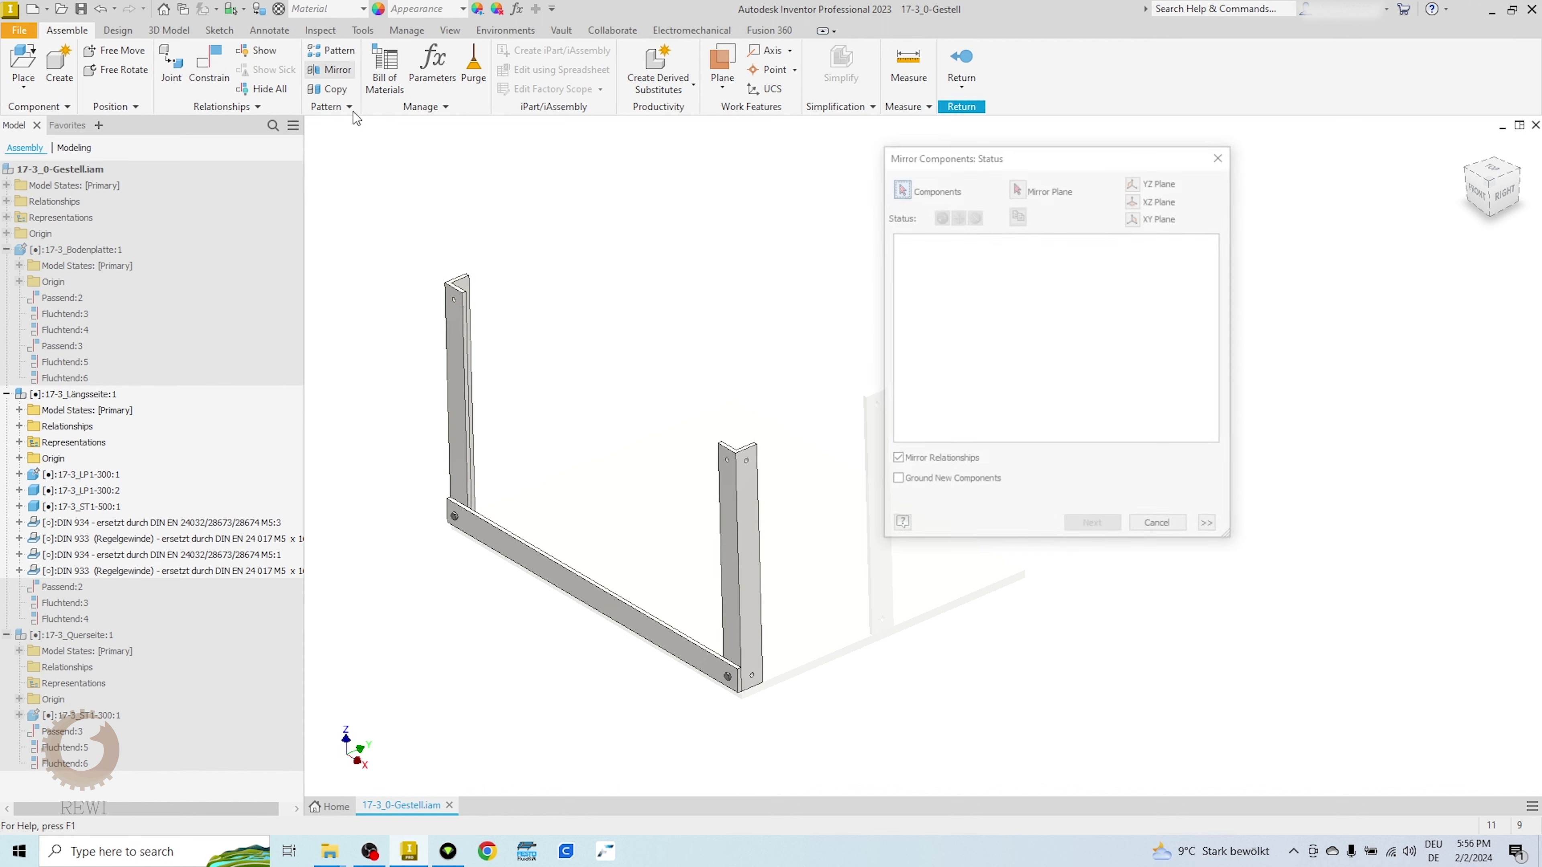
{"action": "left_click", "coordinate": [450, 526]}
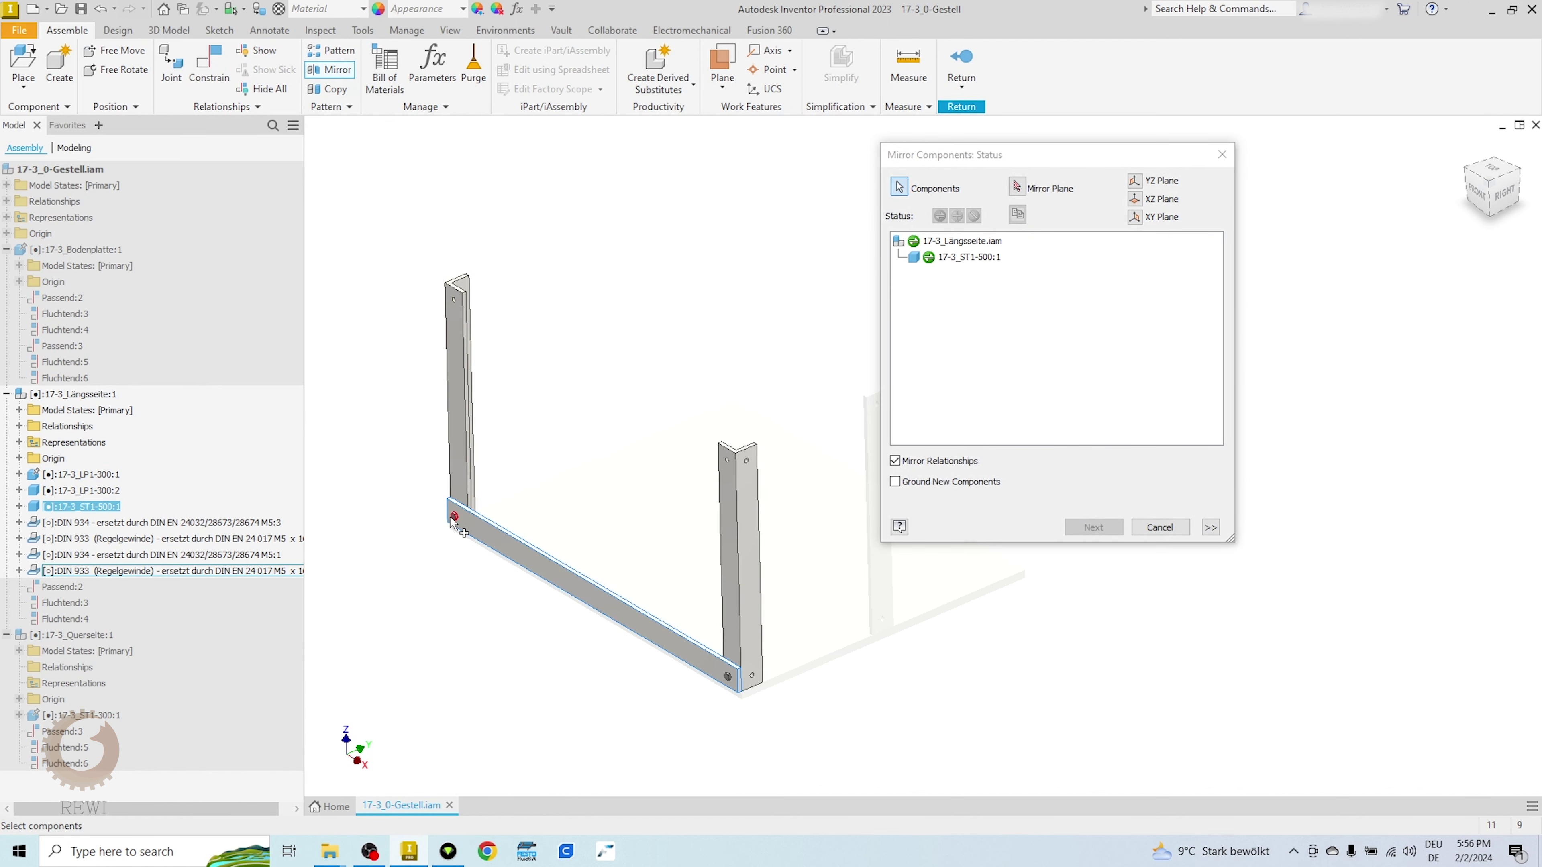
{"action": "left_click", "coordinate": [728, 678]}
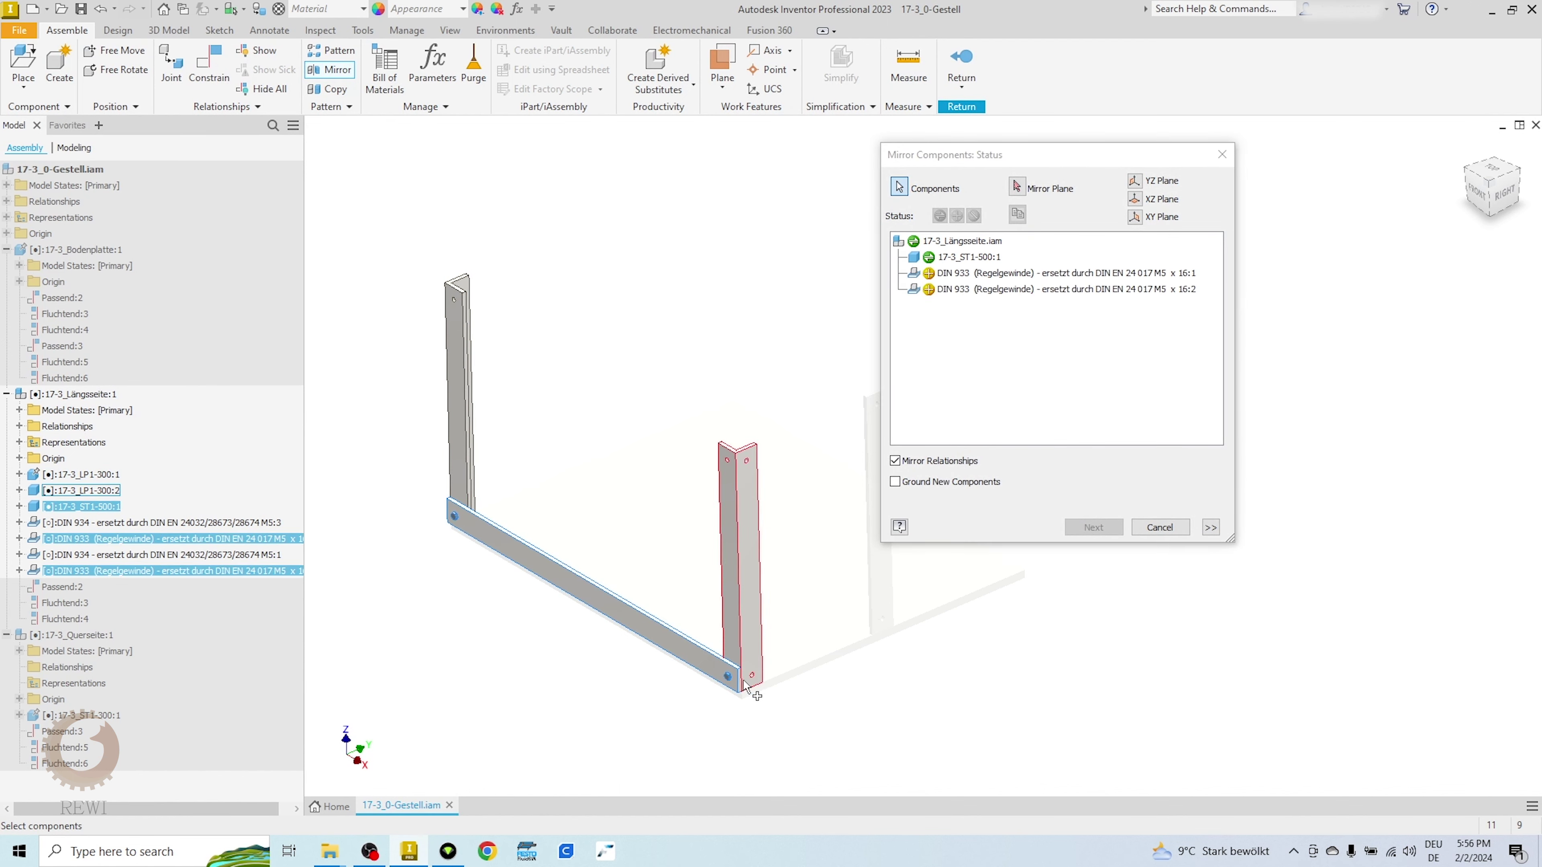
{"action": "left_click", "coordinate": [1022, 187]}
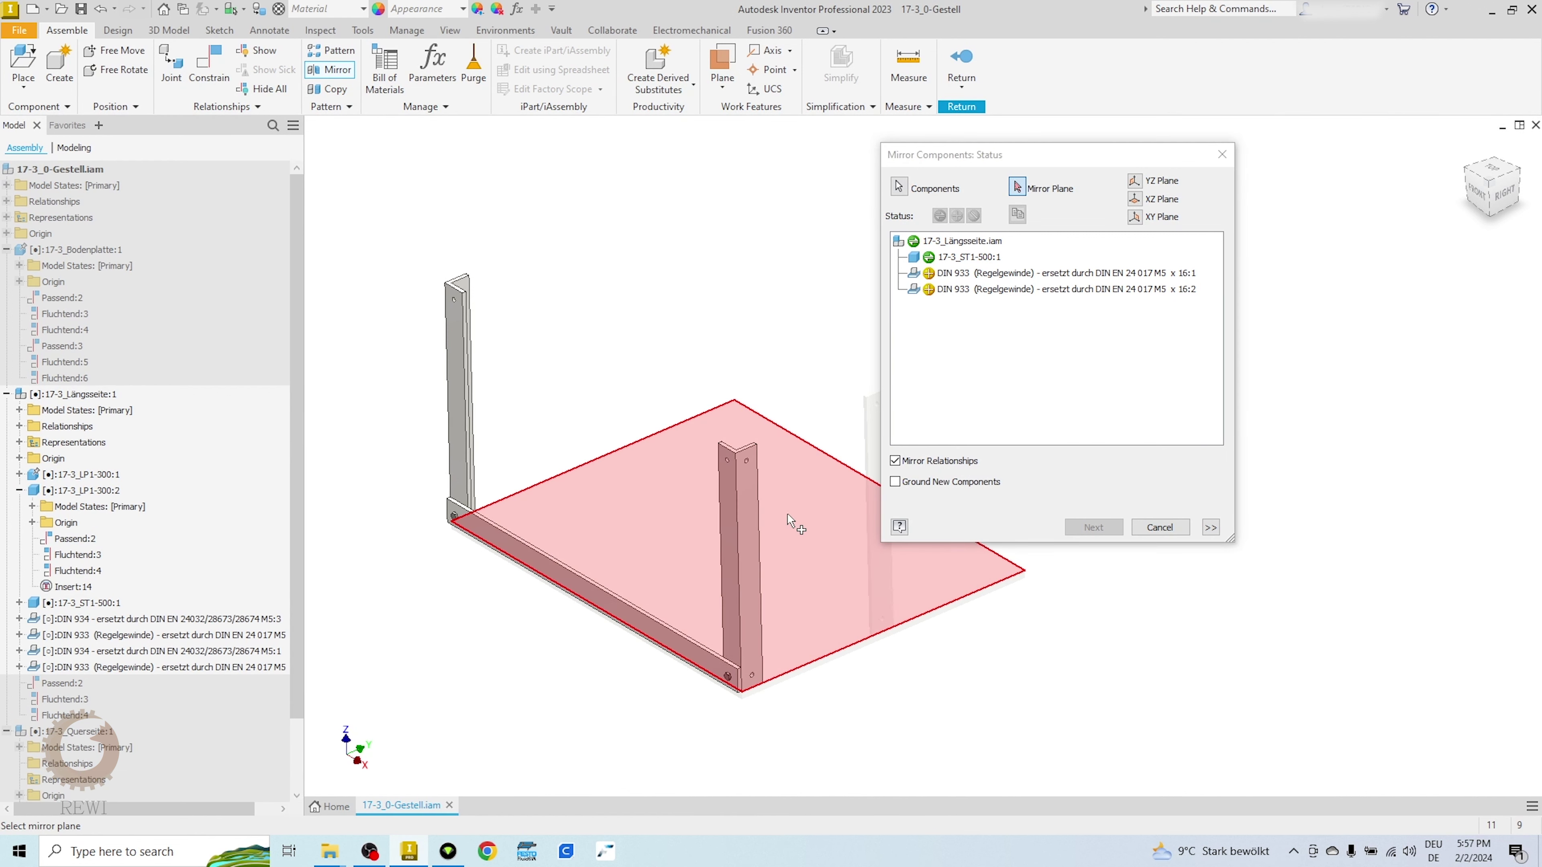
{"action": "left_click", "coordinate": [32, 522]}
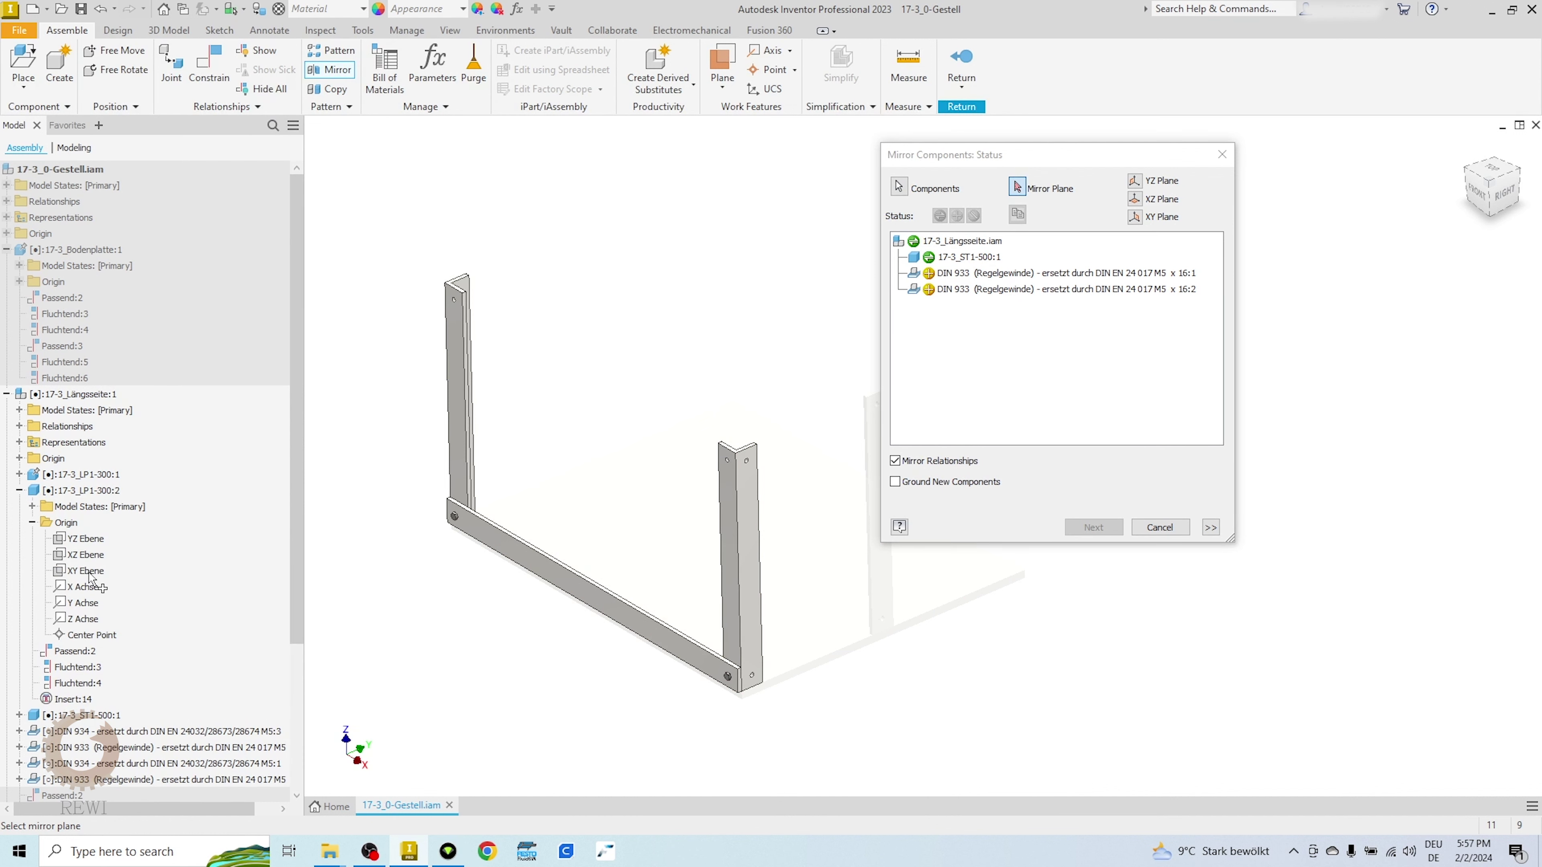
{"action": "left_click", "coordinate": [90, 573]}
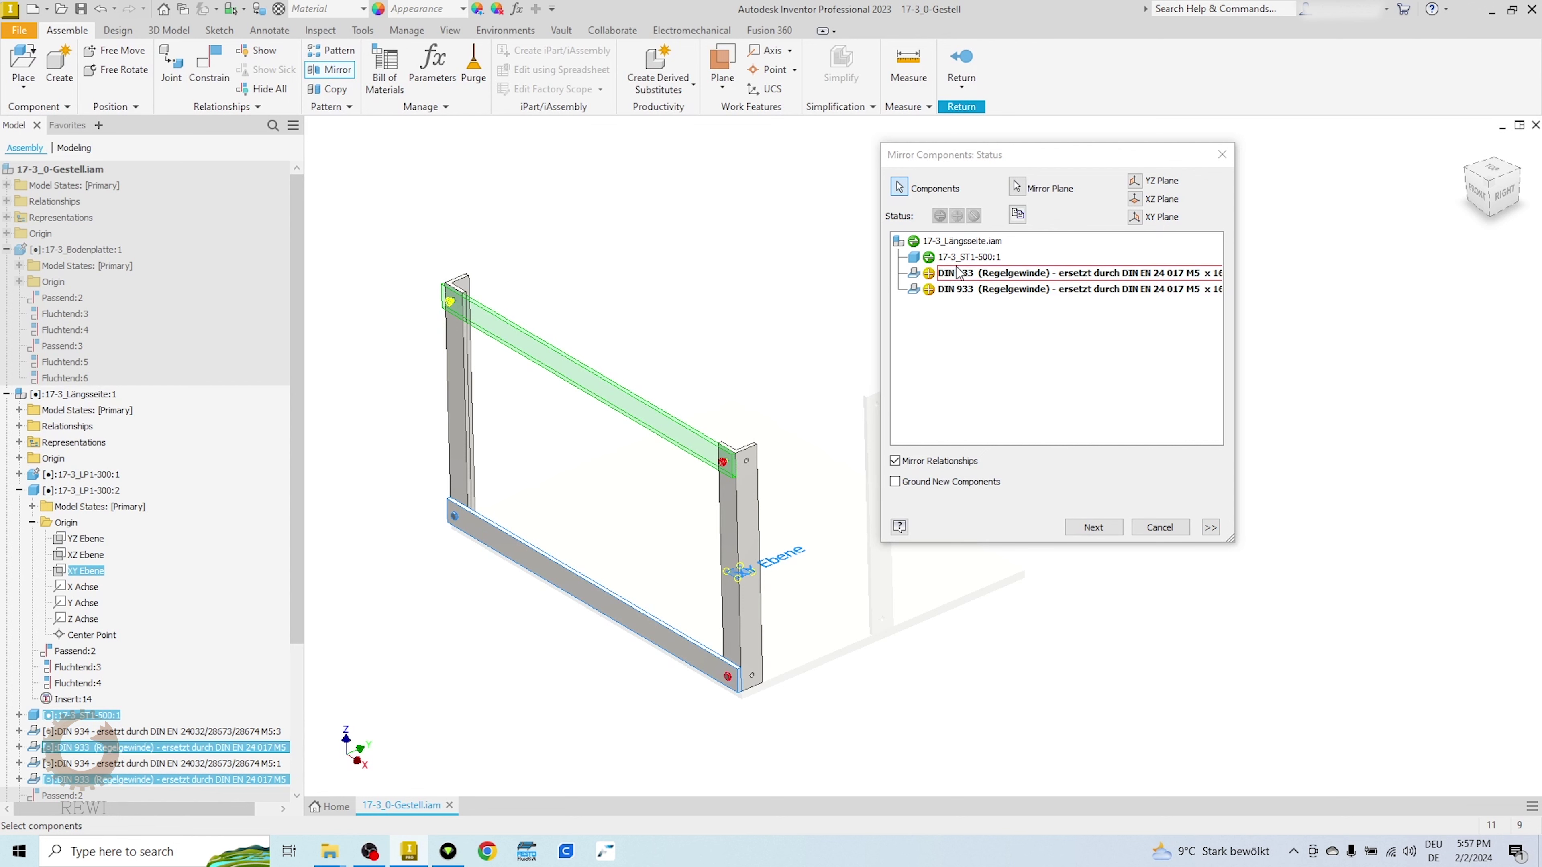
Step: Set ST1-500:1 to Reuse in the mirror list and advance to file naming
{"action": "left_click", "coordinate": [969, 257]}
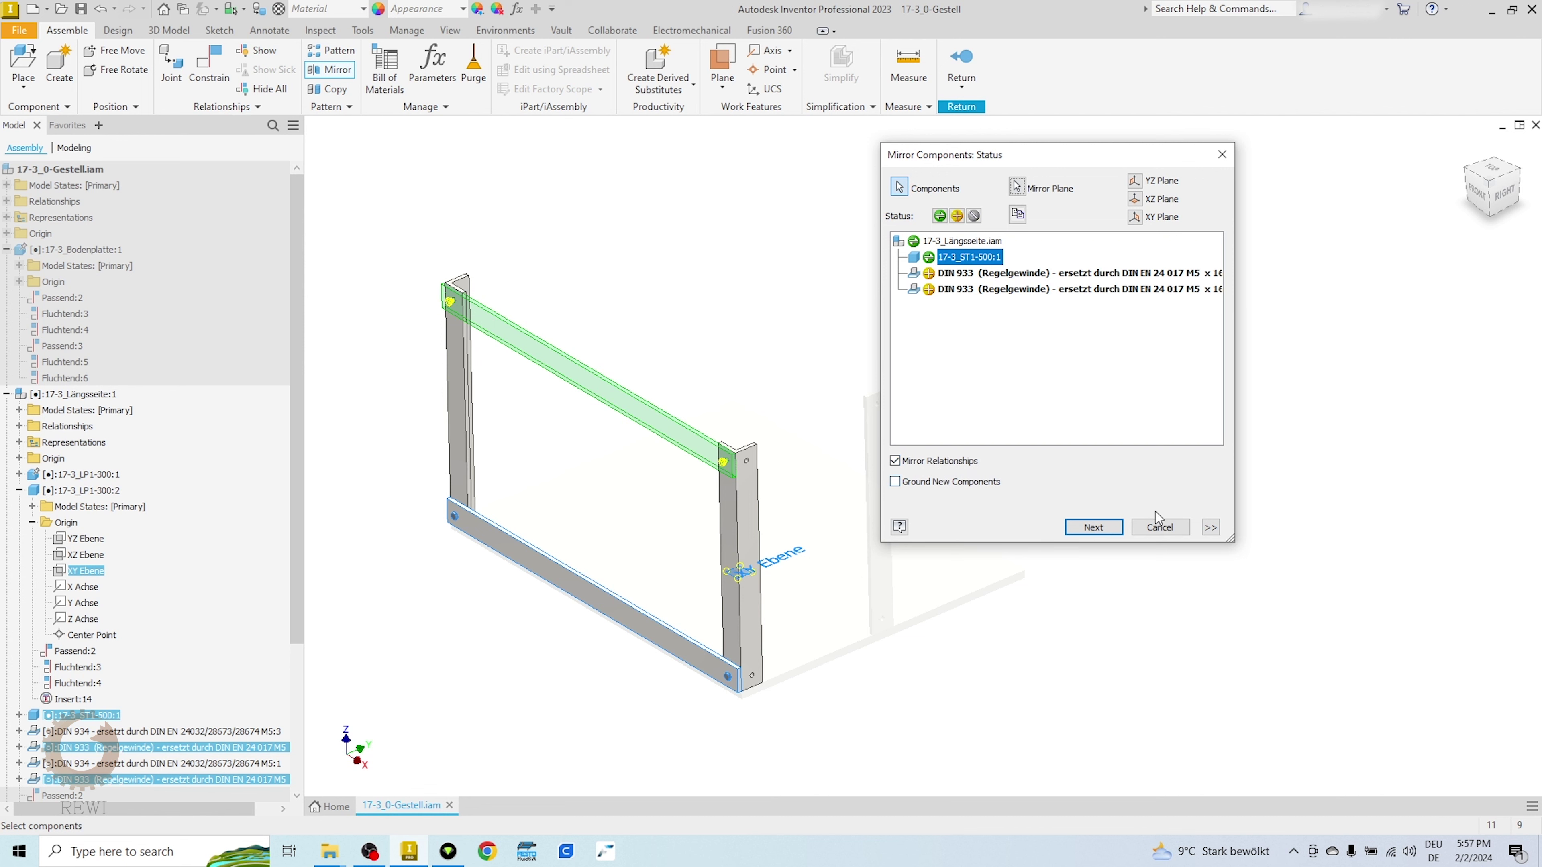
{"action": "left_click", "coordinate": [1211, 528]}
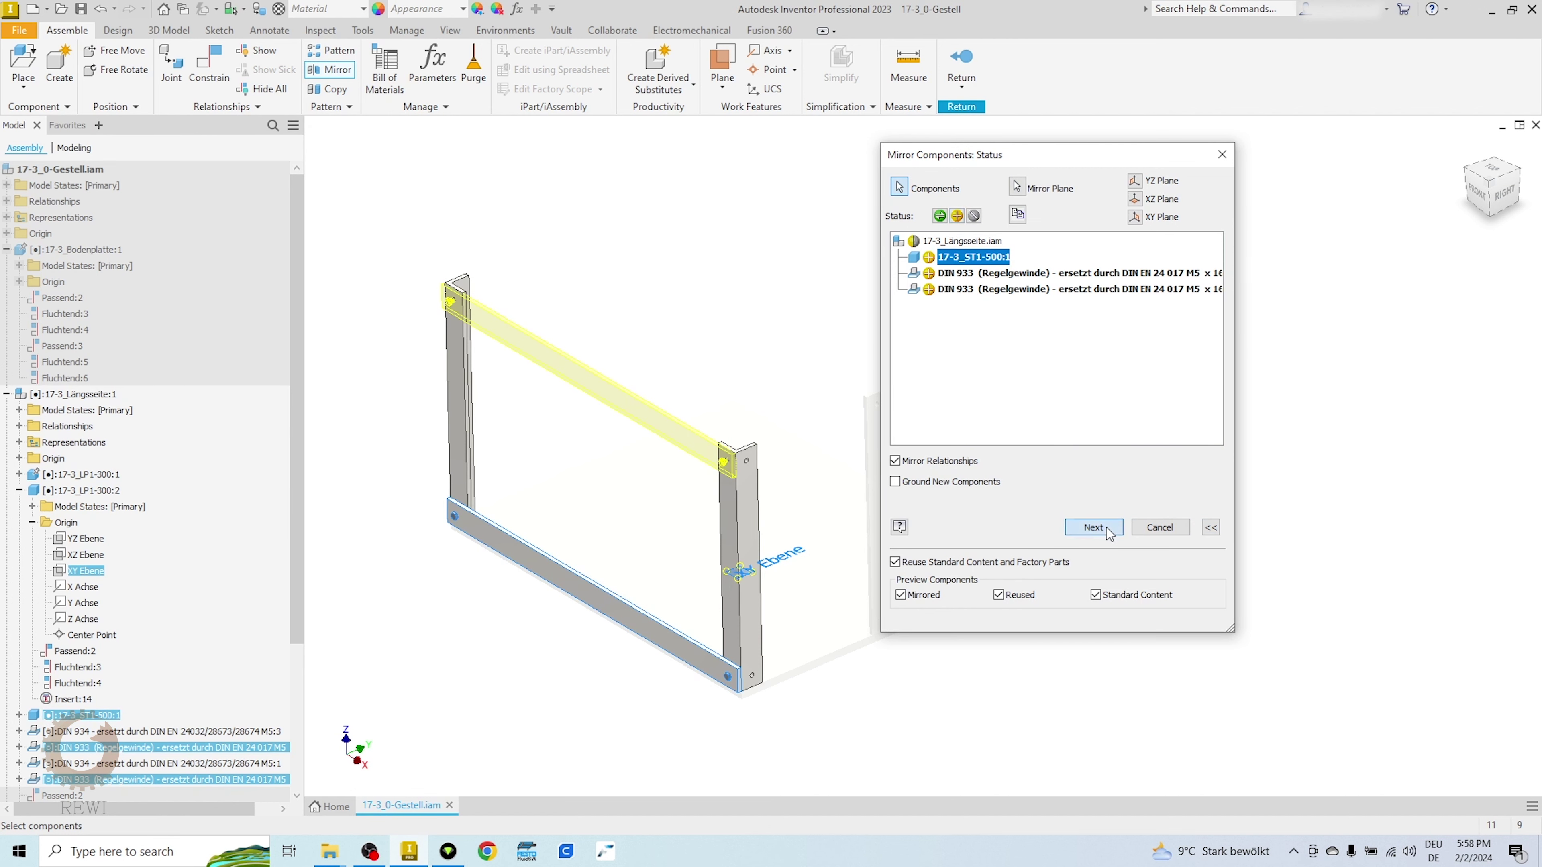
{"action": "left_click", "coordinate": [1094, 526]}
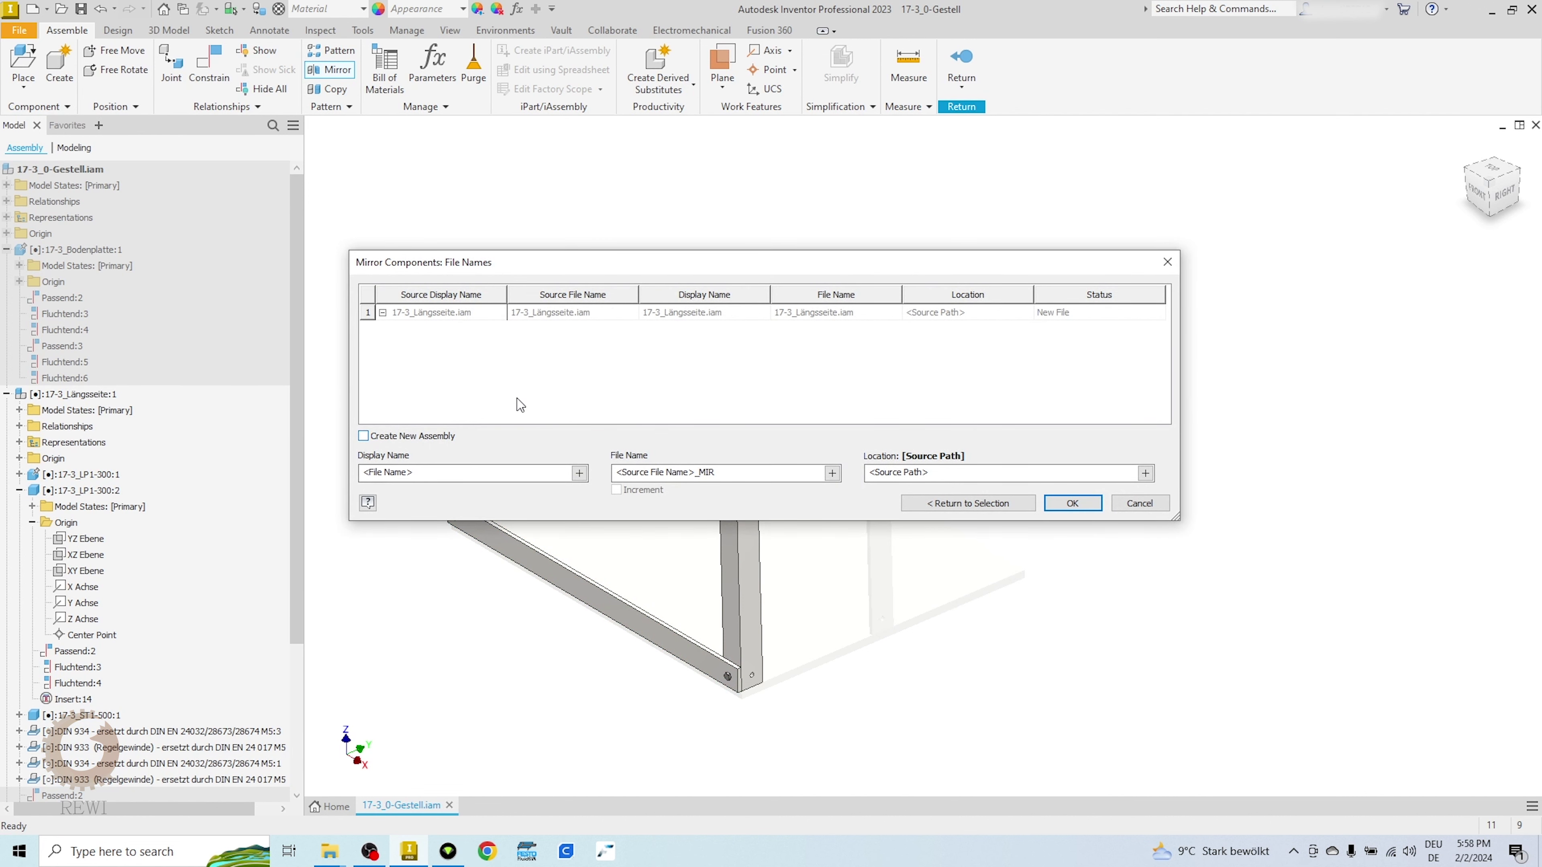
Step: Keep the crossbar copy in the current assembly with the _MIR suffix and confirm
{"action": "left_click_drag", "start_coordinate": [649, 276], "coordinate": [786, 178]}
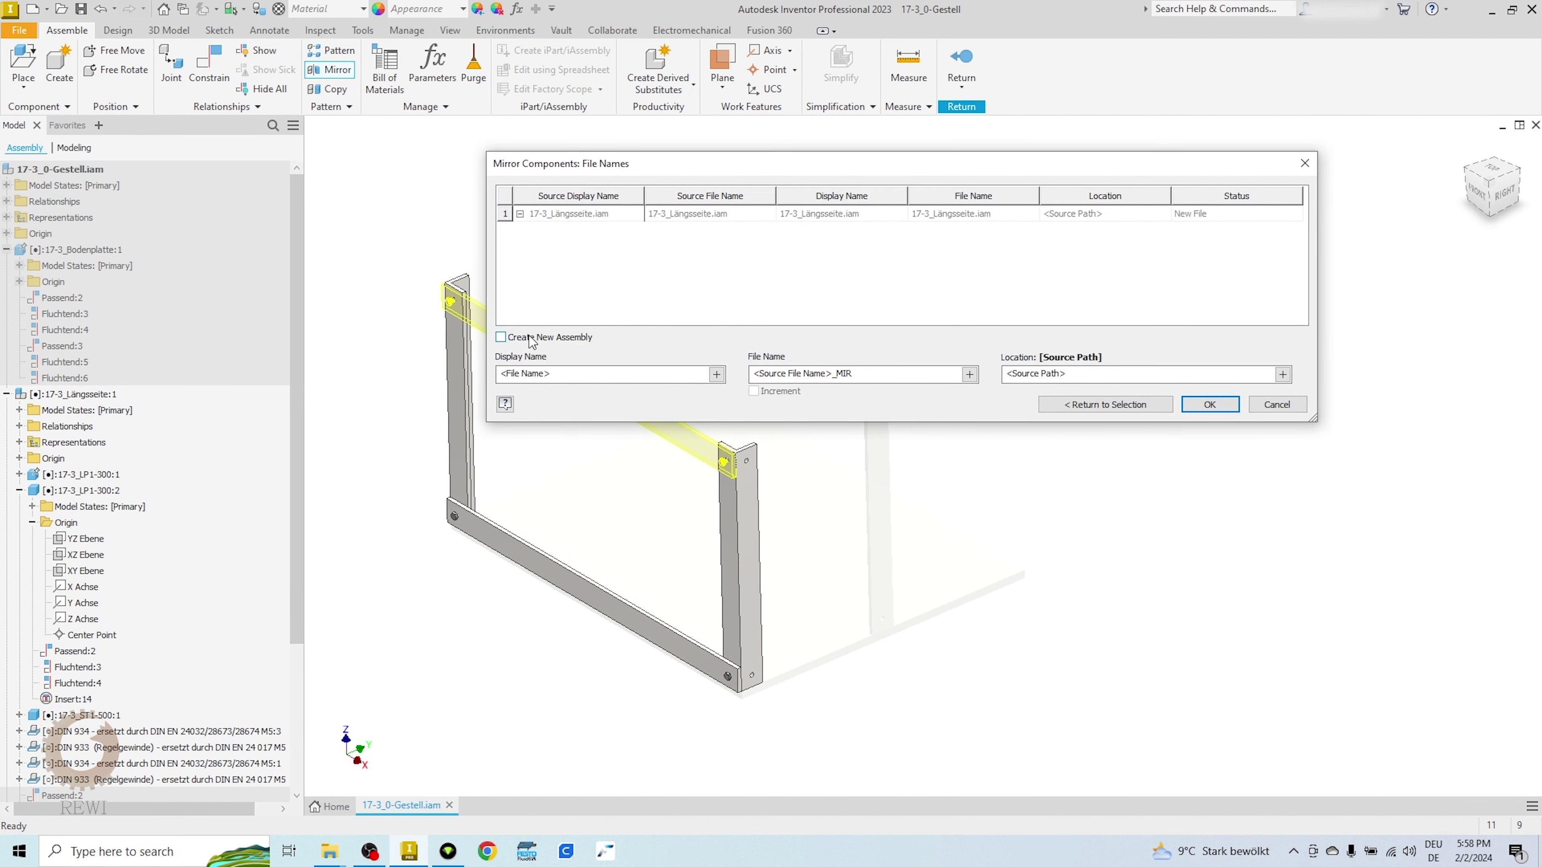
{"action": "left_click", "coordinate": [502, 339]}
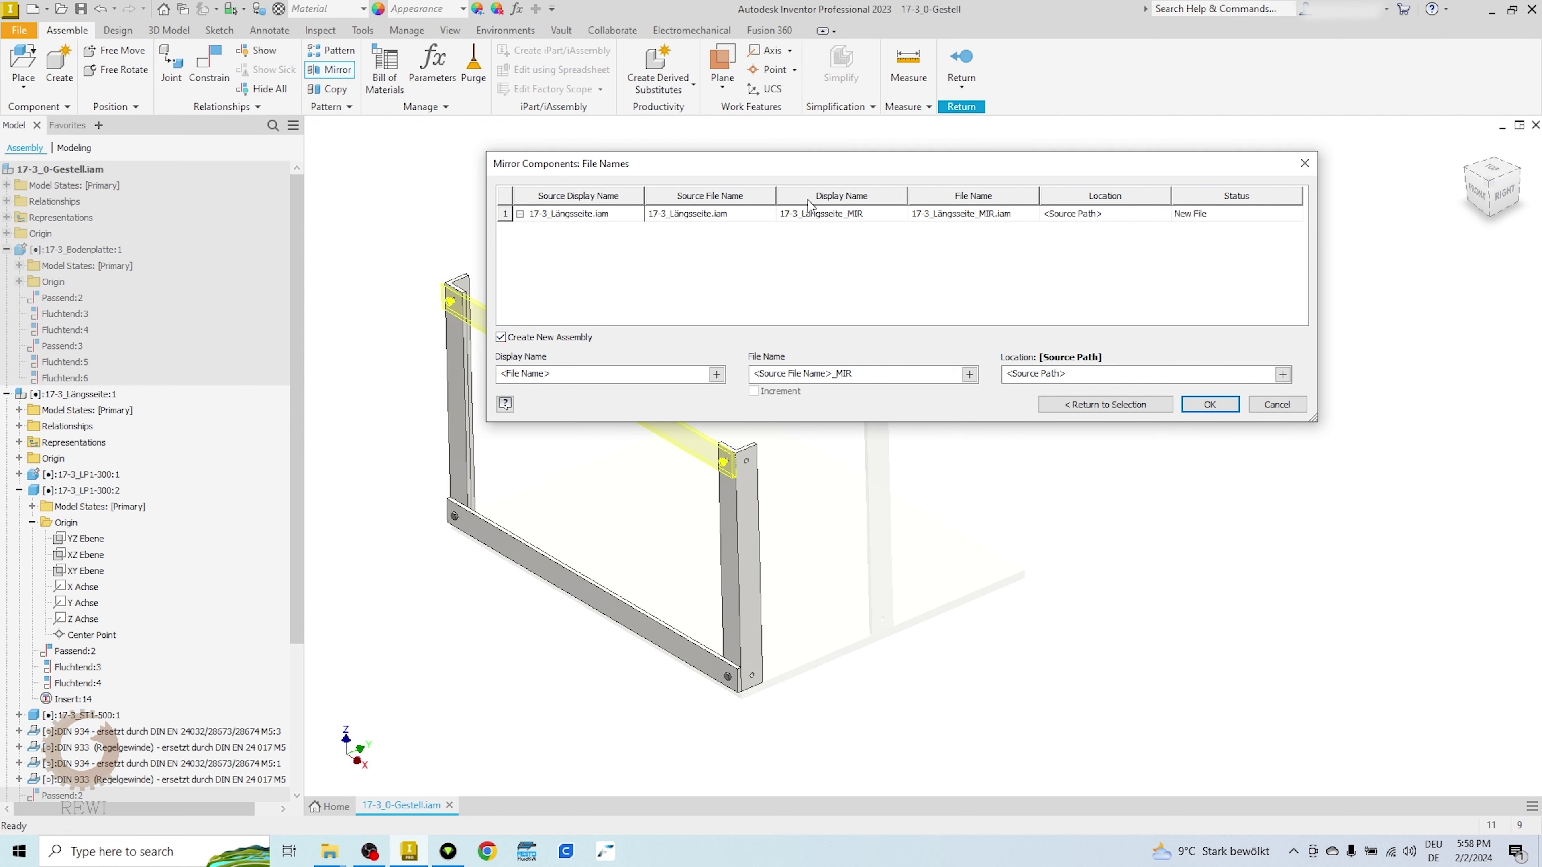
{"action": "left_click_drag", "start_coordinate": [847, 380], "coordinate": [840, 379]}
{"action": "left_click_drag", "start_coordinate": [890, 373], "coordinate": [845, 376]}
{"action": "left_click", "coordinate": [832, 377]}
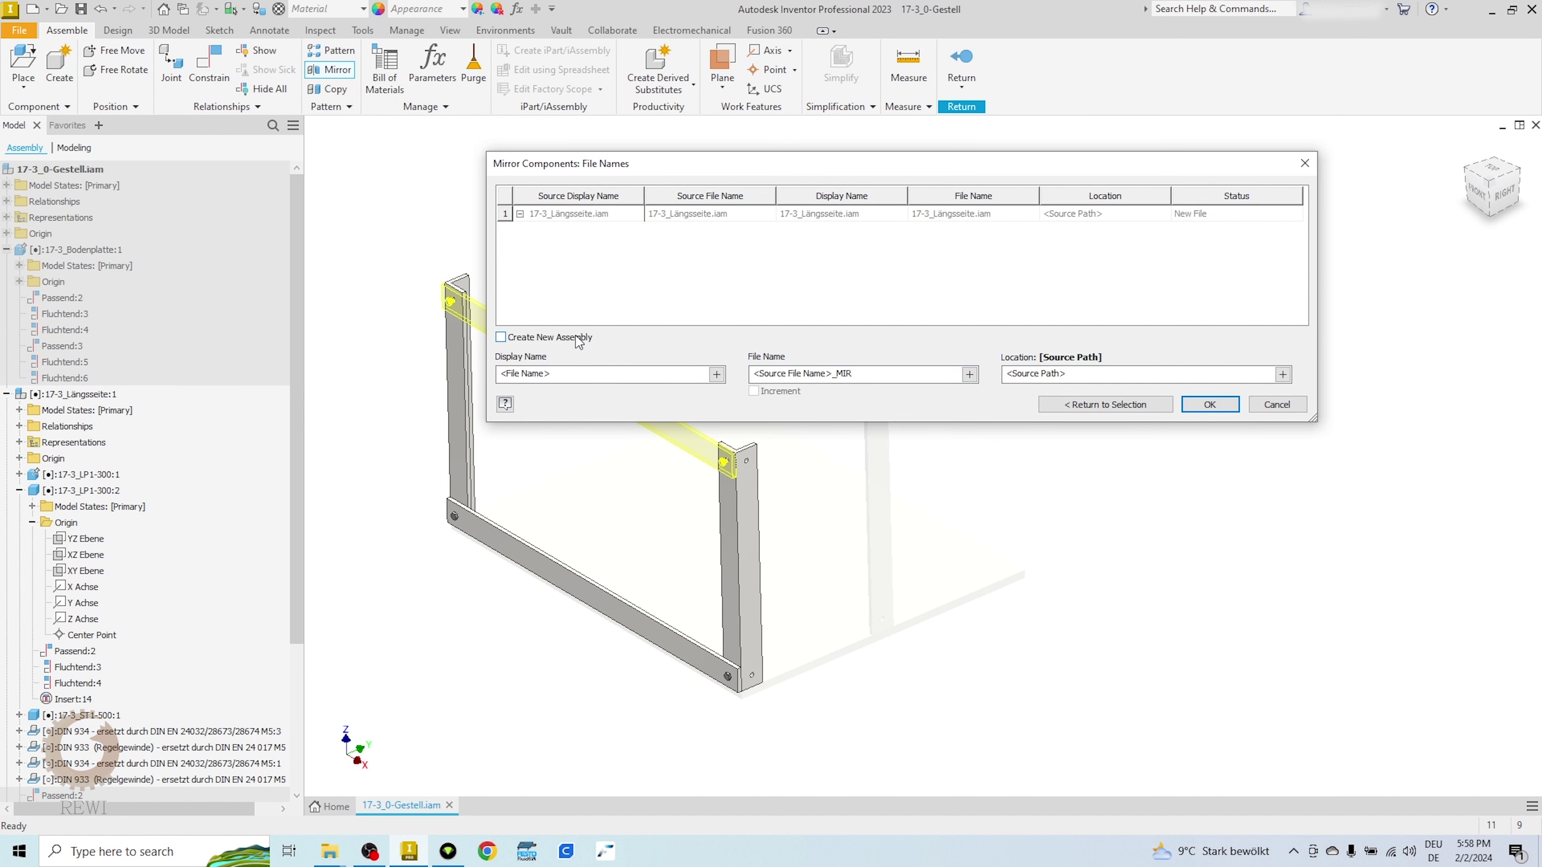
{"action": "left_click", "coordinate": [1210, 404]}
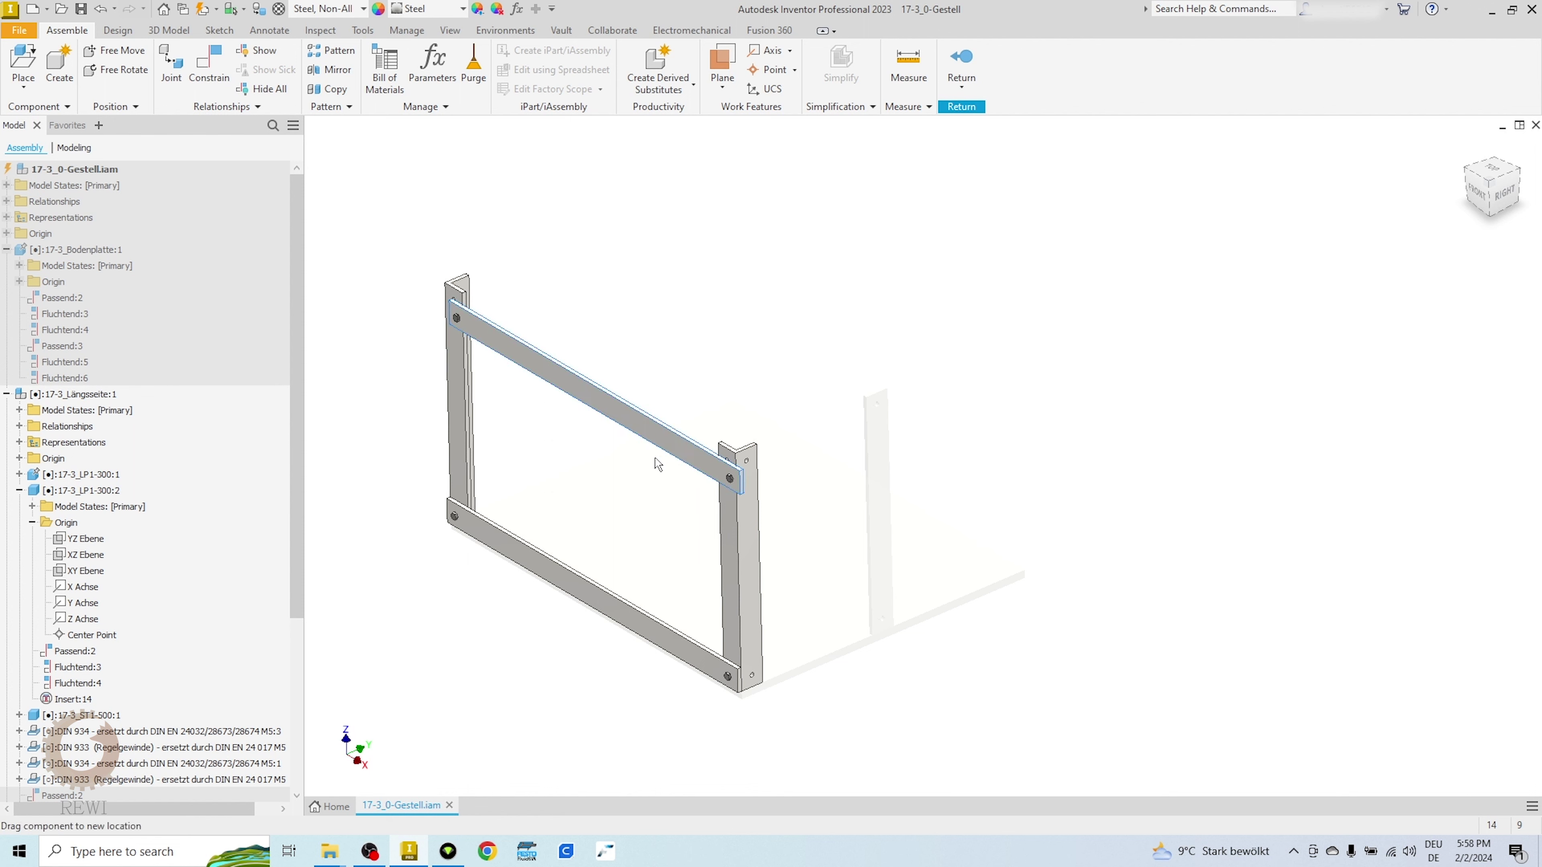
Step: Orbit toward the frame's right side, dismissing an accidentally opened layout dialog
{"action": "mouse_move", "coordinate": [729, 503]}
{"action": "middle_mouse_down", "text": "shift"}
{"action": "mouse_move", "coordinate": [755, 393]}
{"action": "mouse_move", "coordinate": [730, 361]}
{"action": "mouse_move", "coordinate": [804, 475]}
{"action": "mouse_move", "coordinate": [838, 486]}
{"action": "middle_mouse_up", "text": "shift"}
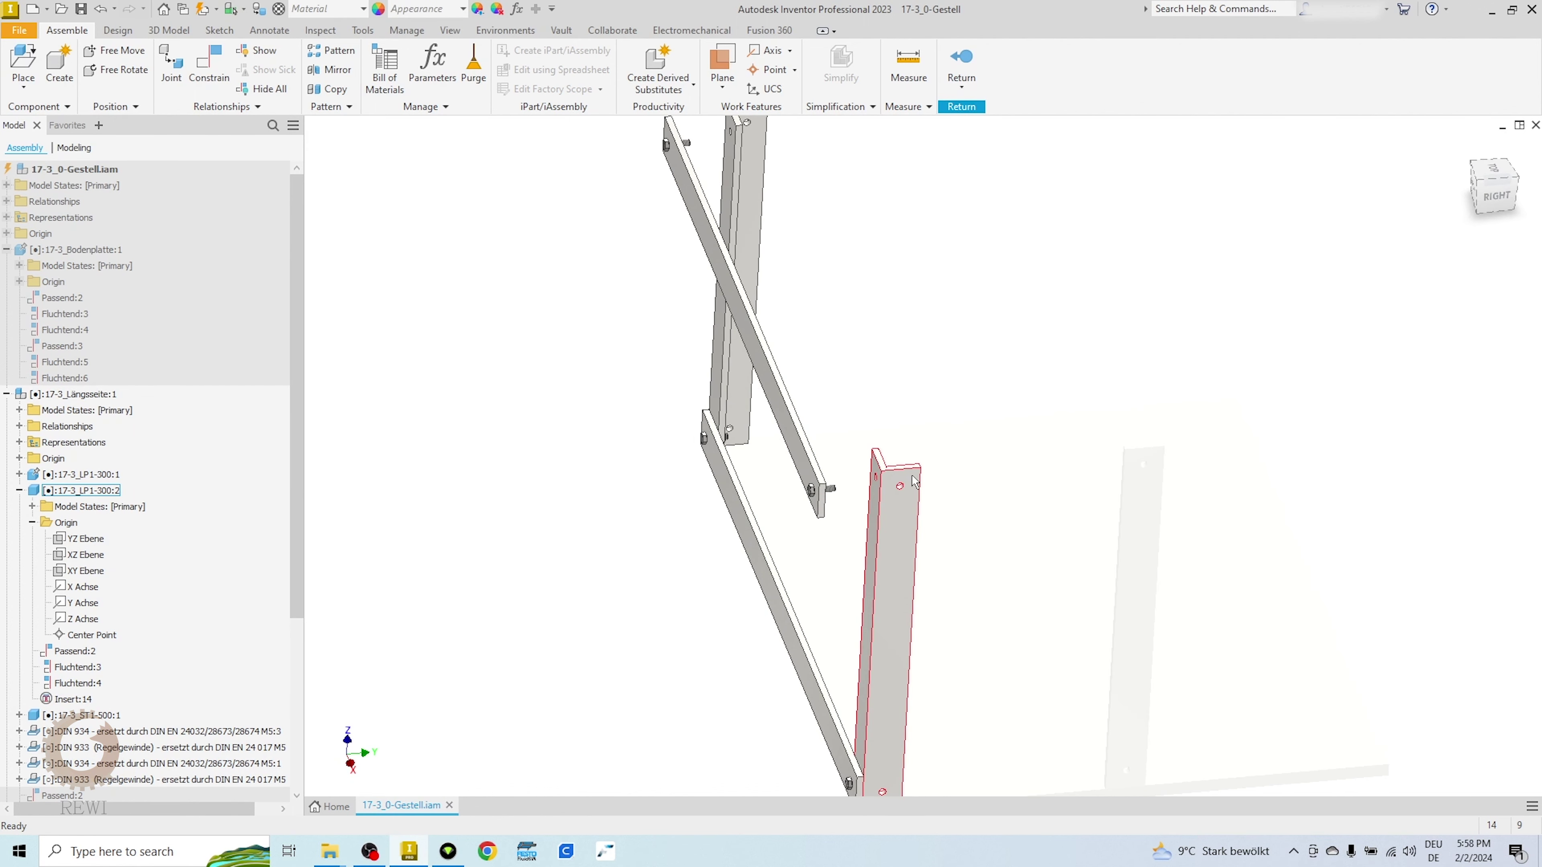
{"action": "right_click", "coordinate": [605, 402]}
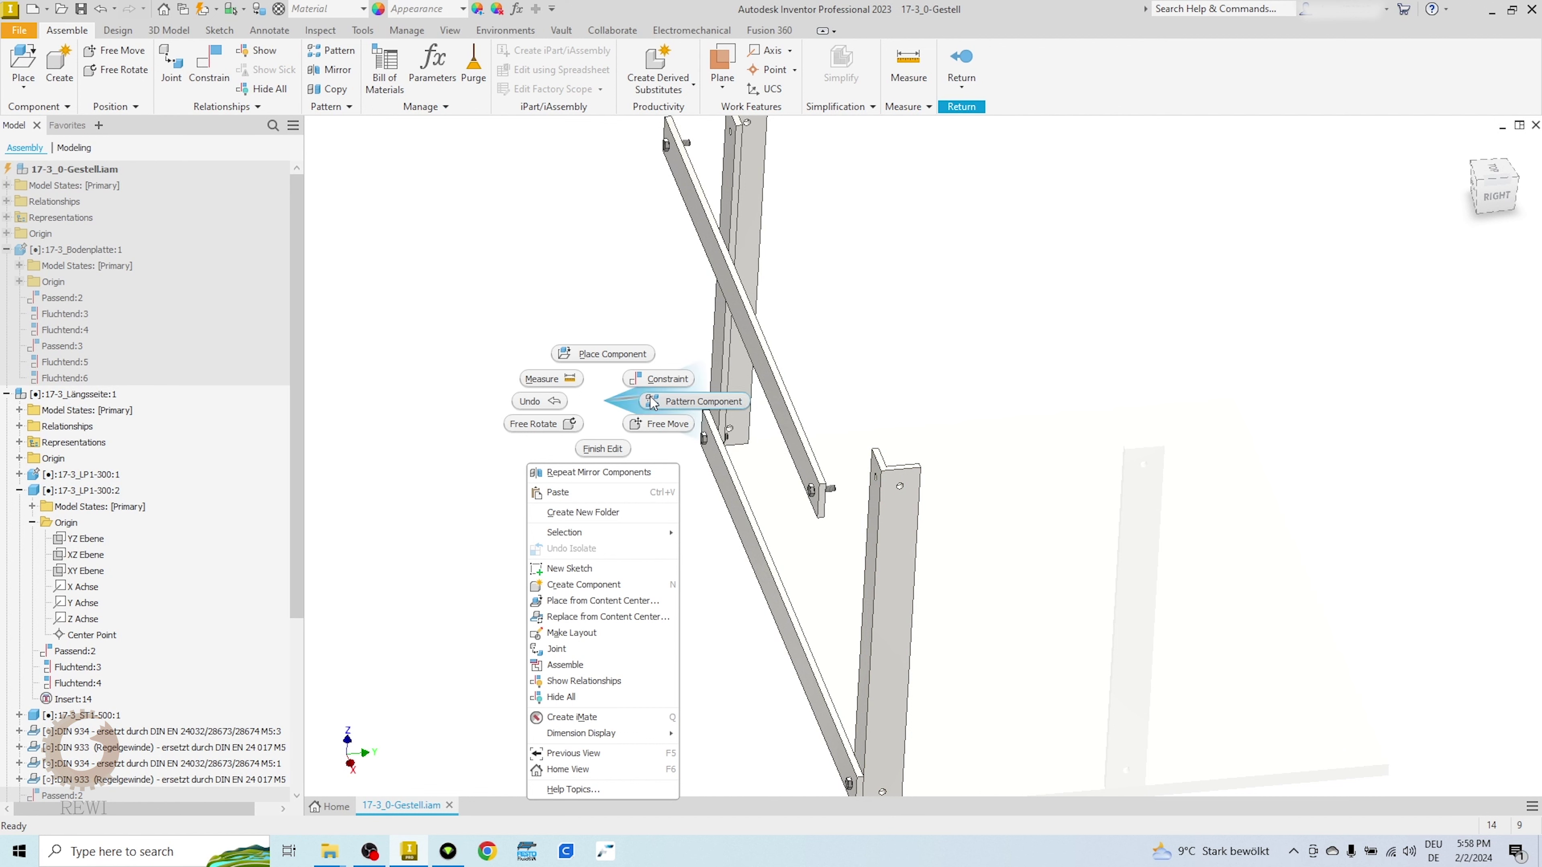
{"action": "left_click", "coordinate": [596, 642]}
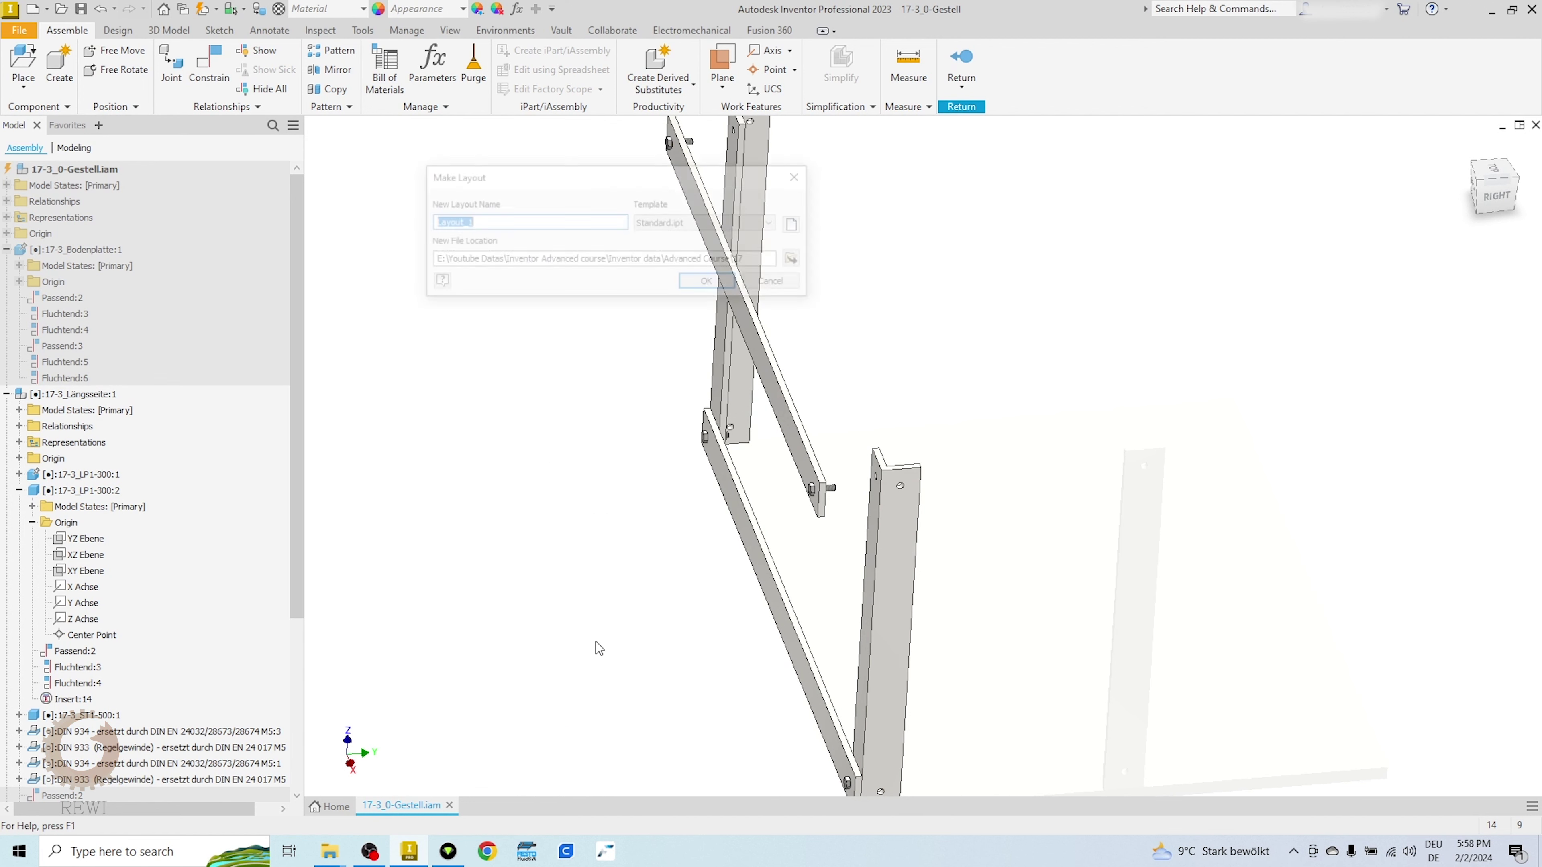
{"action": "left_click", "coordinate": [759, 283]}
{"action": "right_click", "coordinate": [508, 418]}
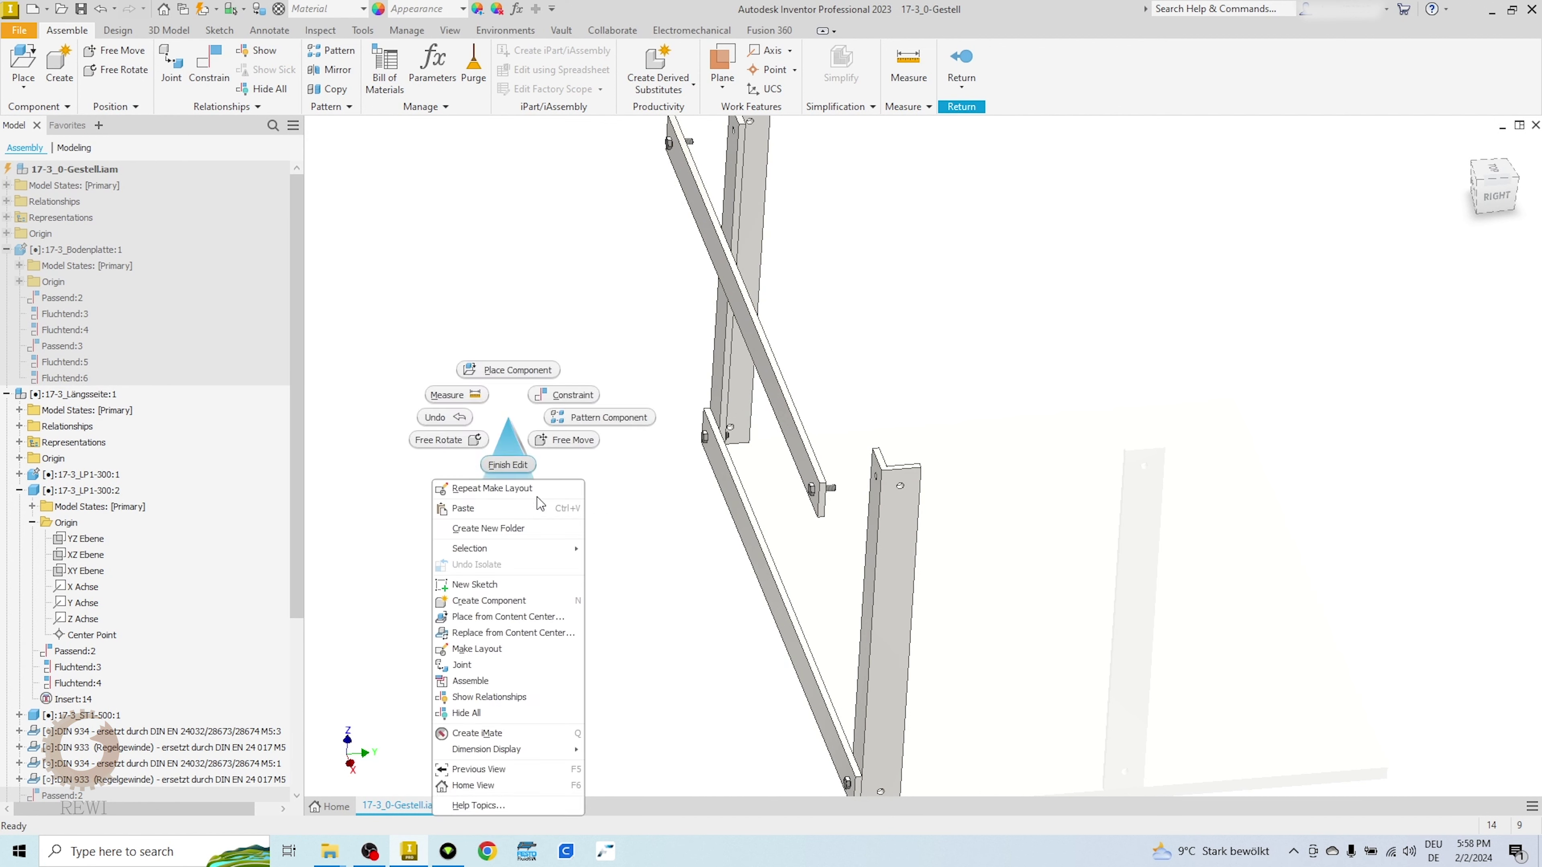
{"action": "left_click", "coordinate": [479, 665]}
{"action": "scroll", "coordinate": [640, 538], "scroll_direction": "down", "scroll_amount": 5}
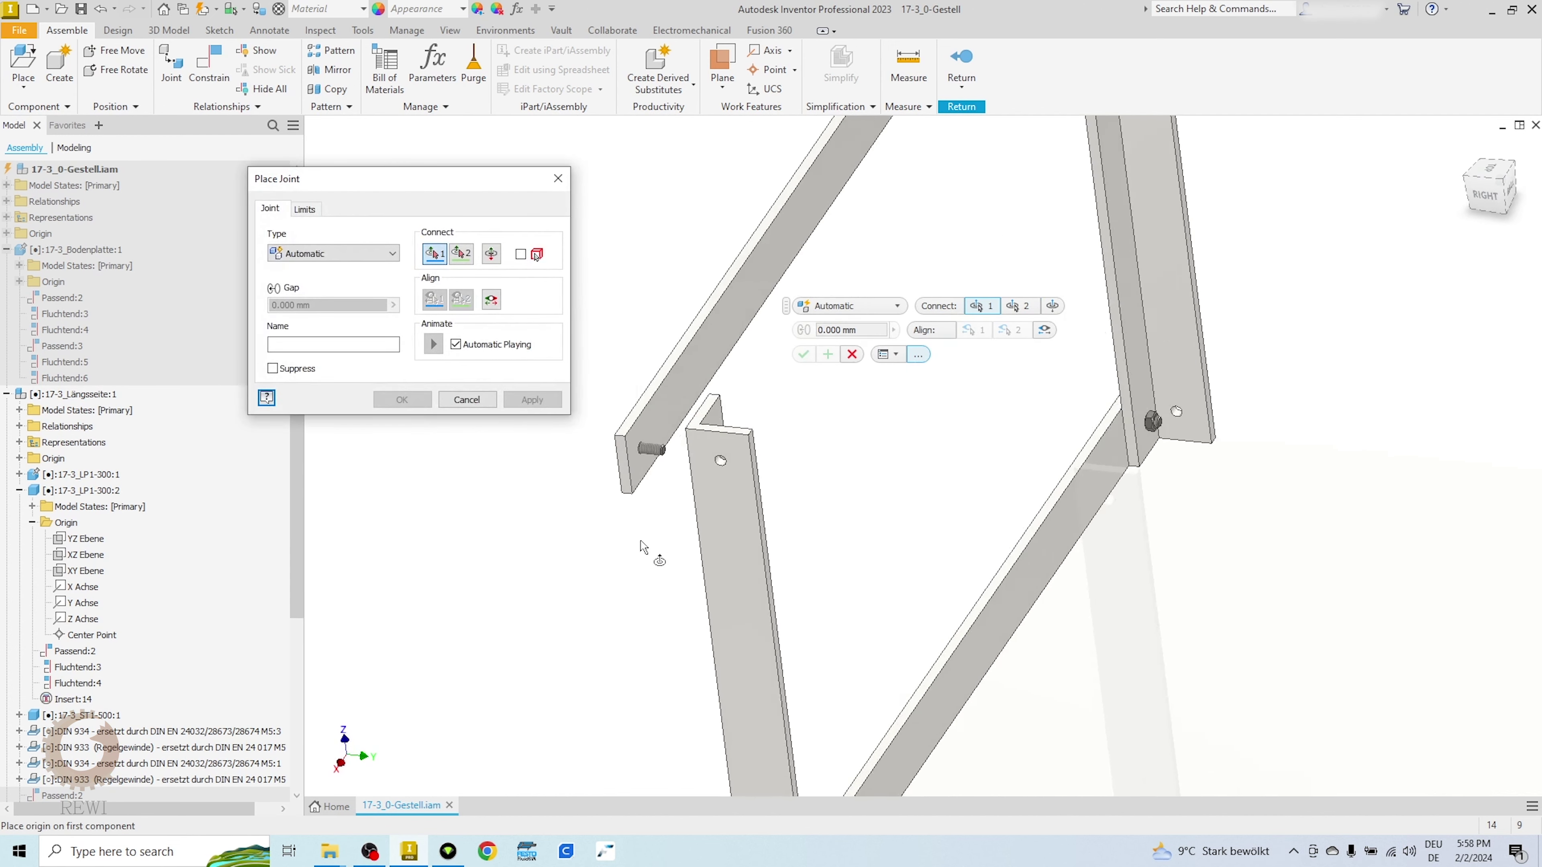
Step: Rigidly join the crossbar bolt to the upright hole, edges aligned with Align 1
{"action": "left_click", "coordinate": [1020, 463]}
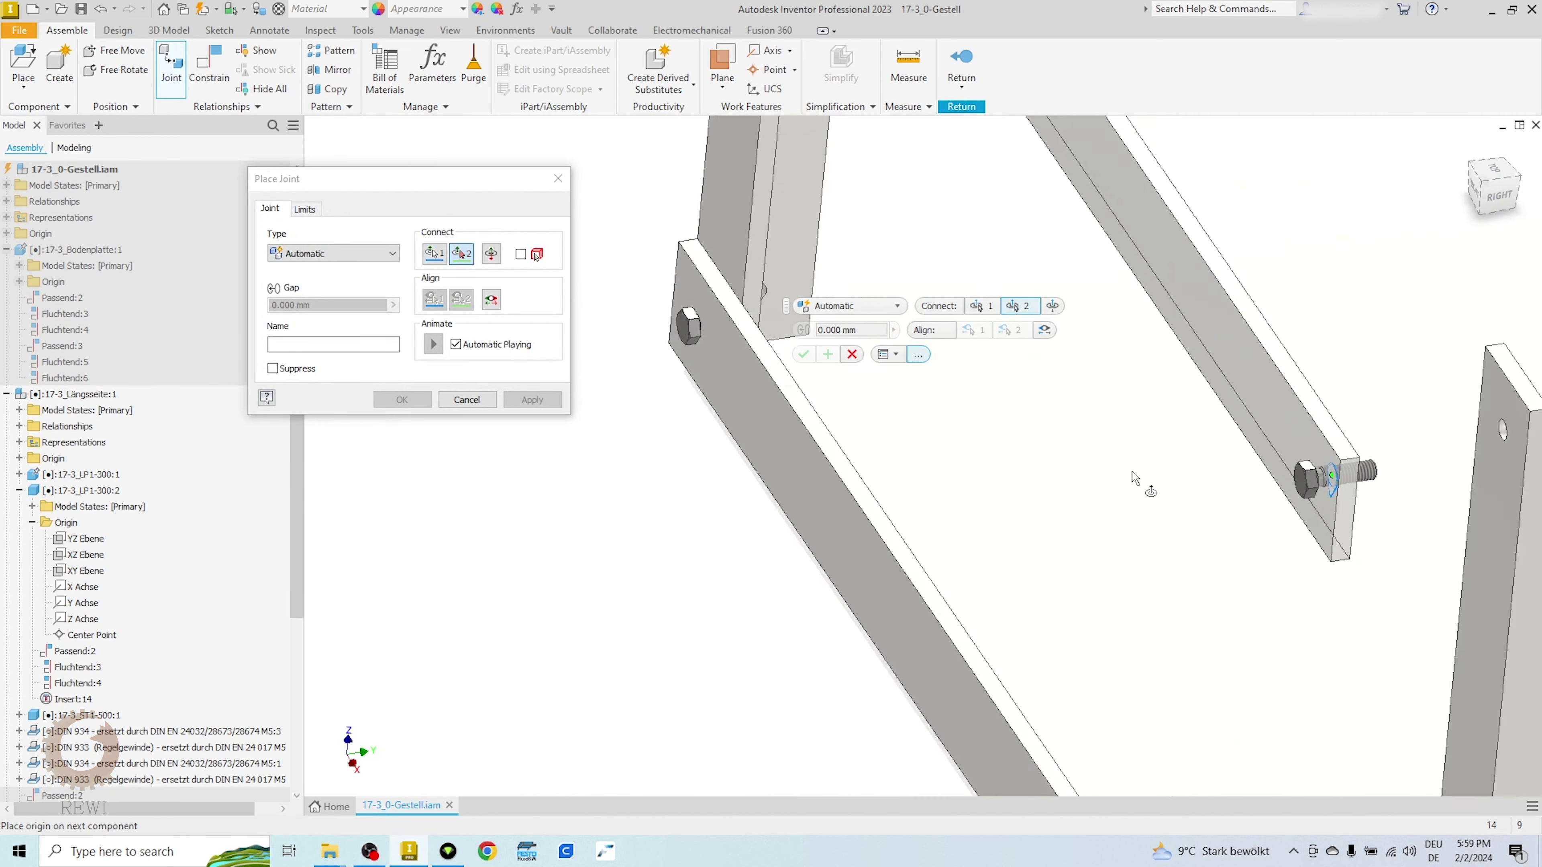
{"action": "left_click", "coordinate": [1116, 421]}
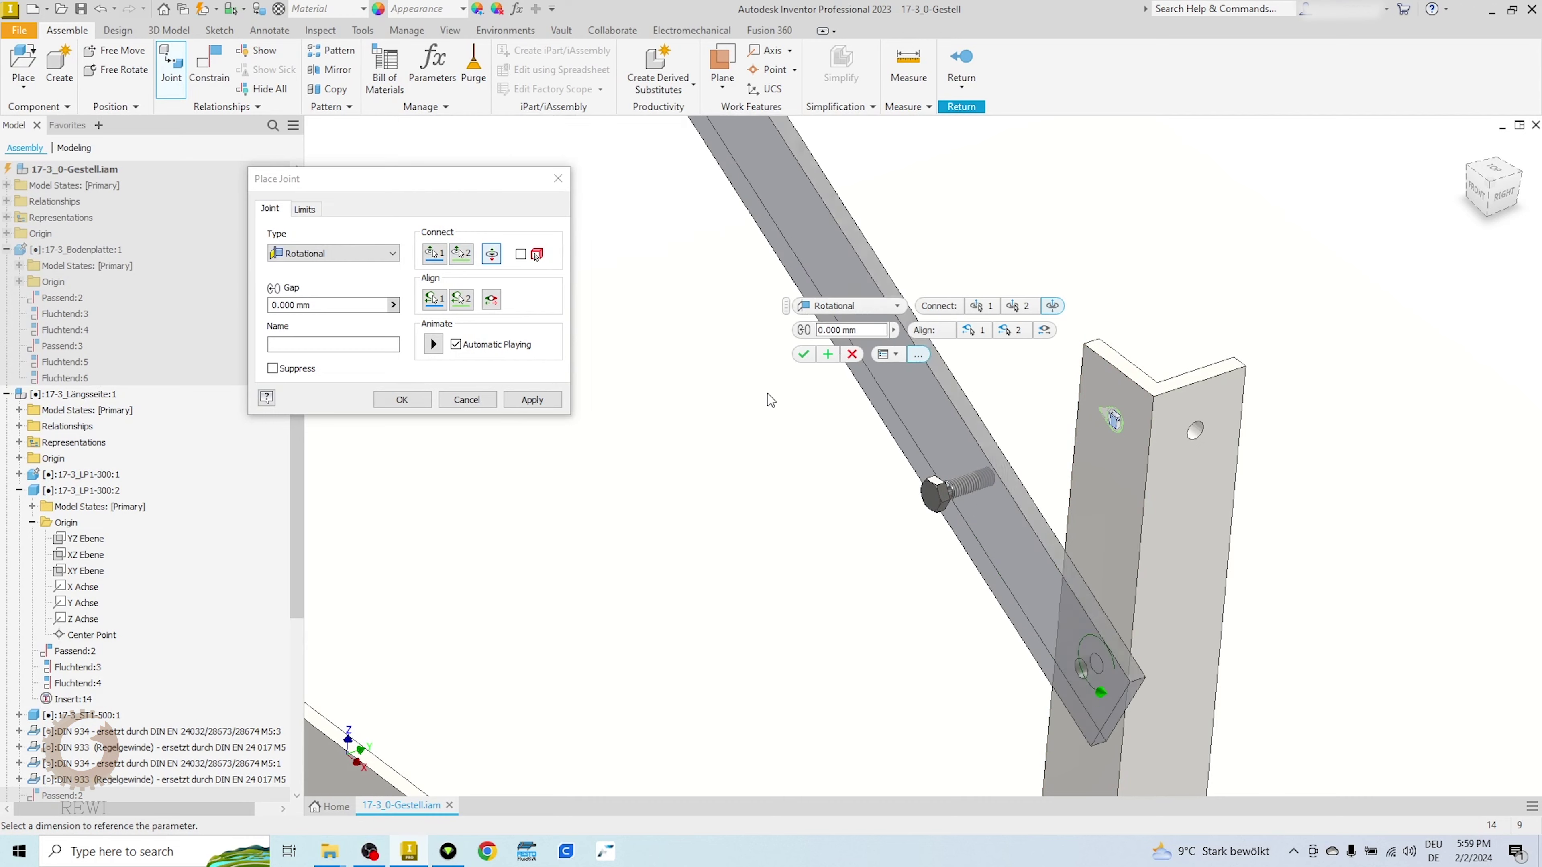
{"action": "left_click", "coordinate": [340, 255]}
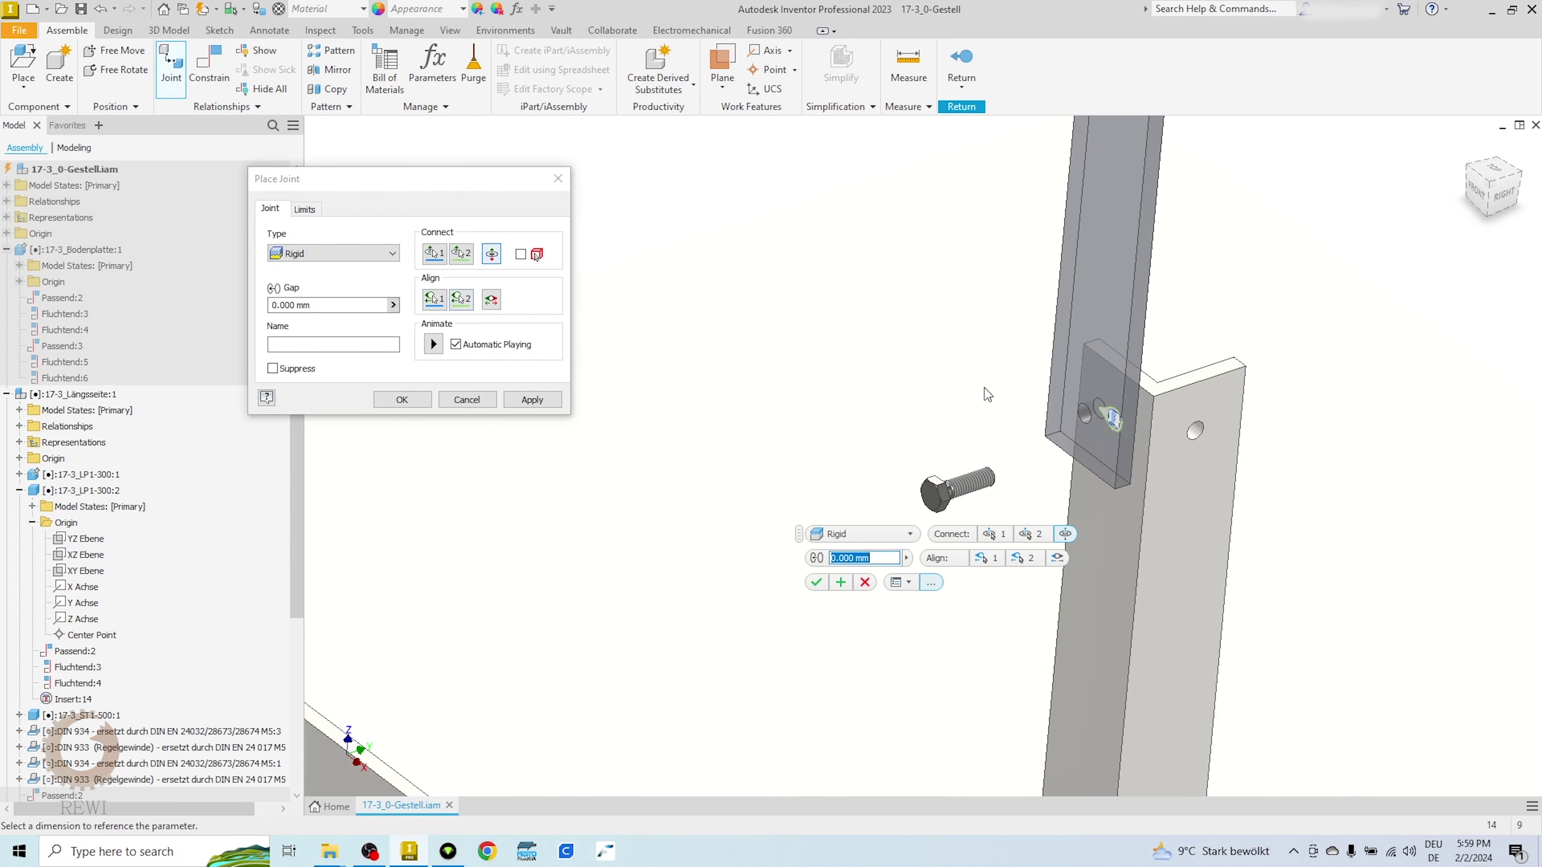
{"action": "left_click", "coordinate": [987, 558]}
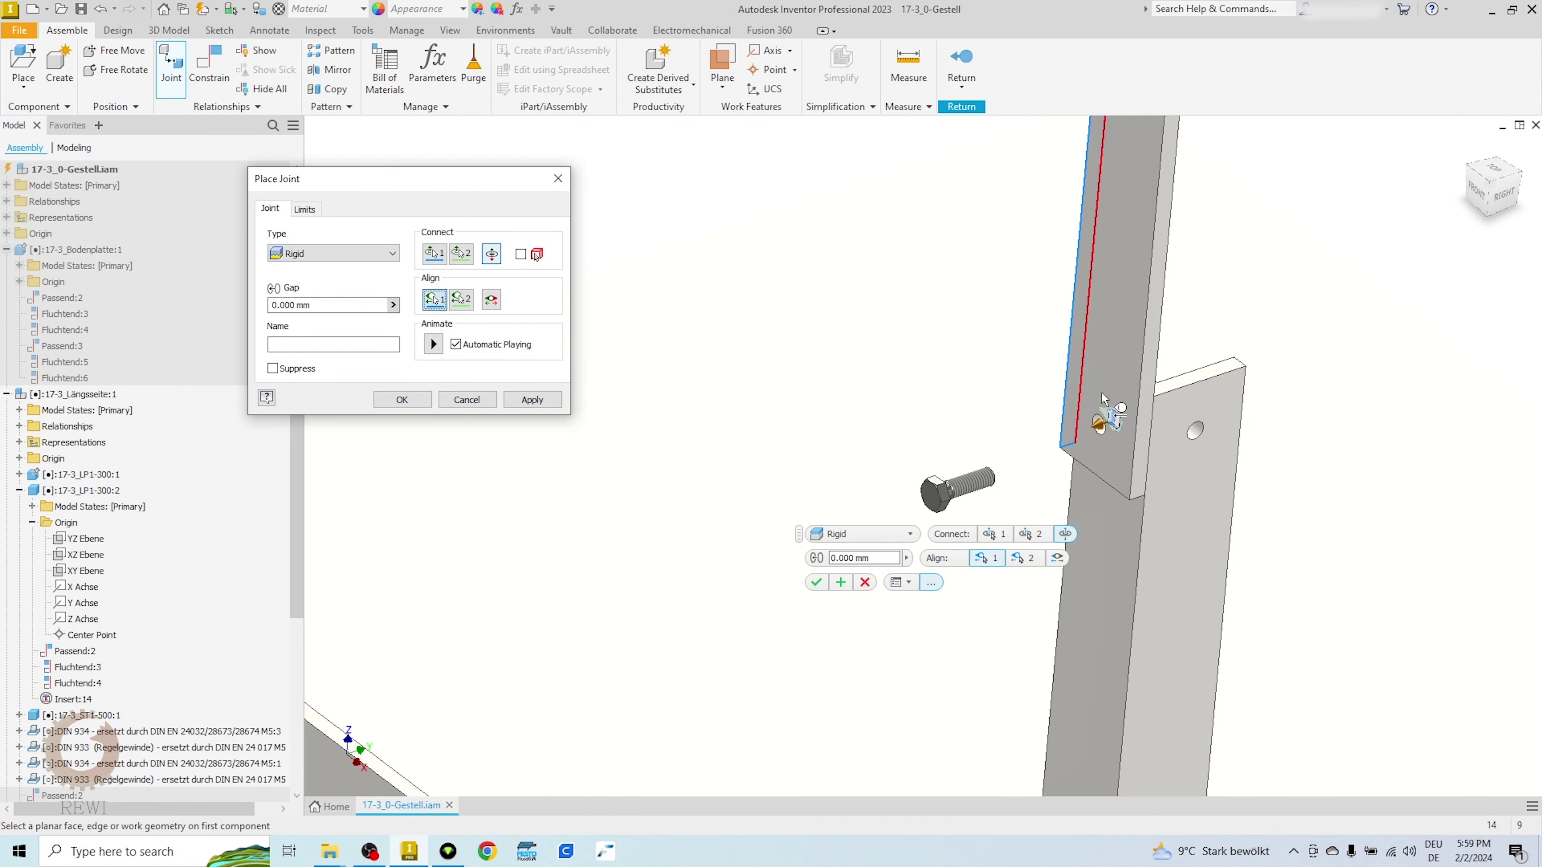
{"action": "left_click", "coordinate": [1157, 375]}
{"action": "left_click", "coordinate": [1187, 358]}
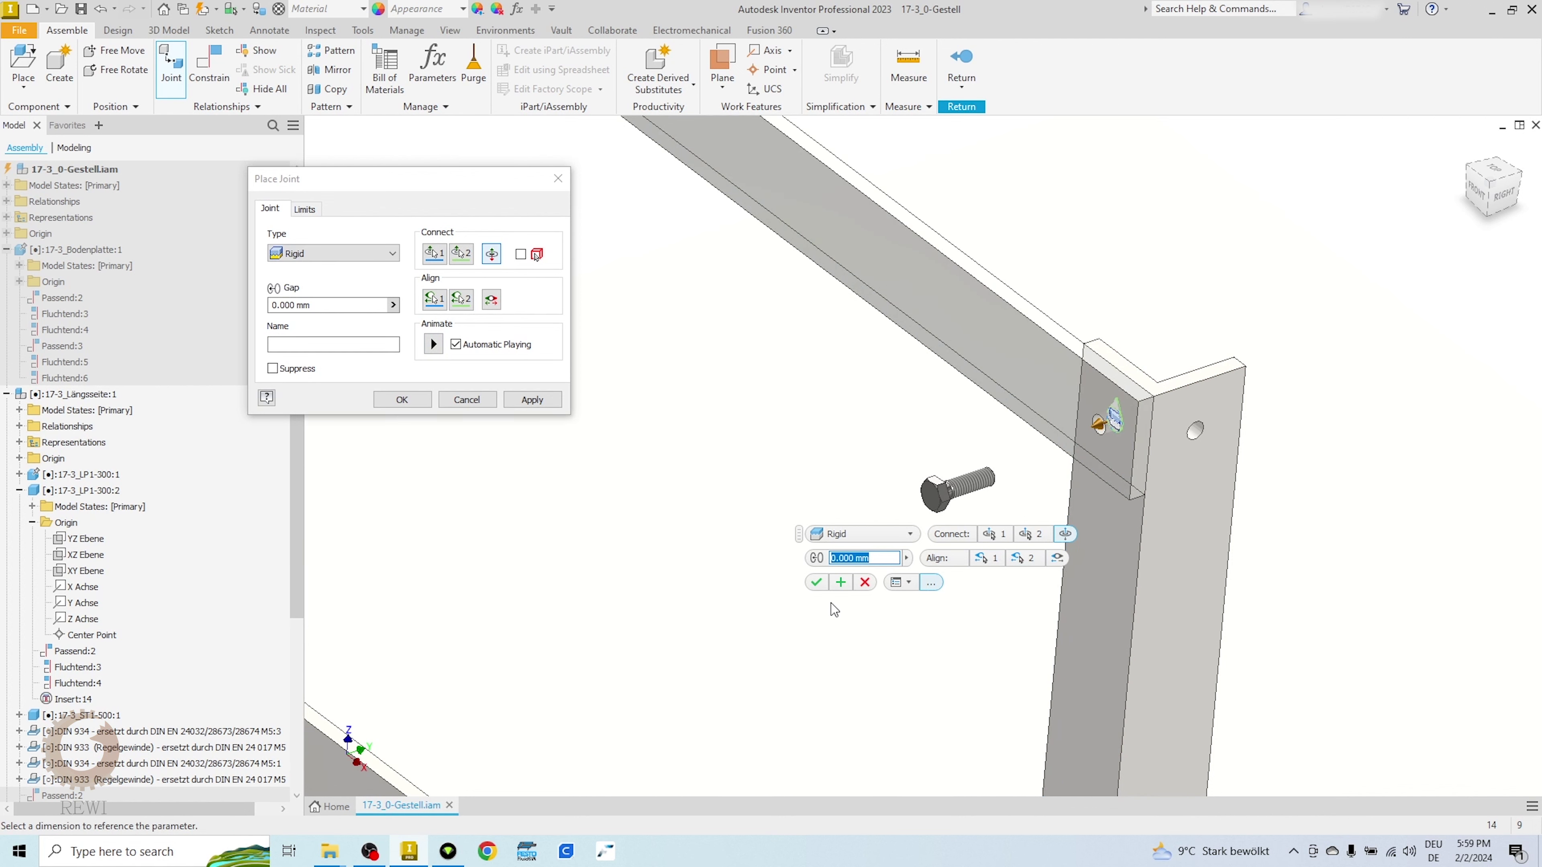
{"action": "left_click", "coordinate": [817, 582]}
{"action": "scroll", "coordinate": [420, 407], "scroll_direction": "down", "scroll_amount": 3}
{"action": "scroll", "coordinate": [1004, 377], "scroll_direction": "down", "scroll_amount": 3}
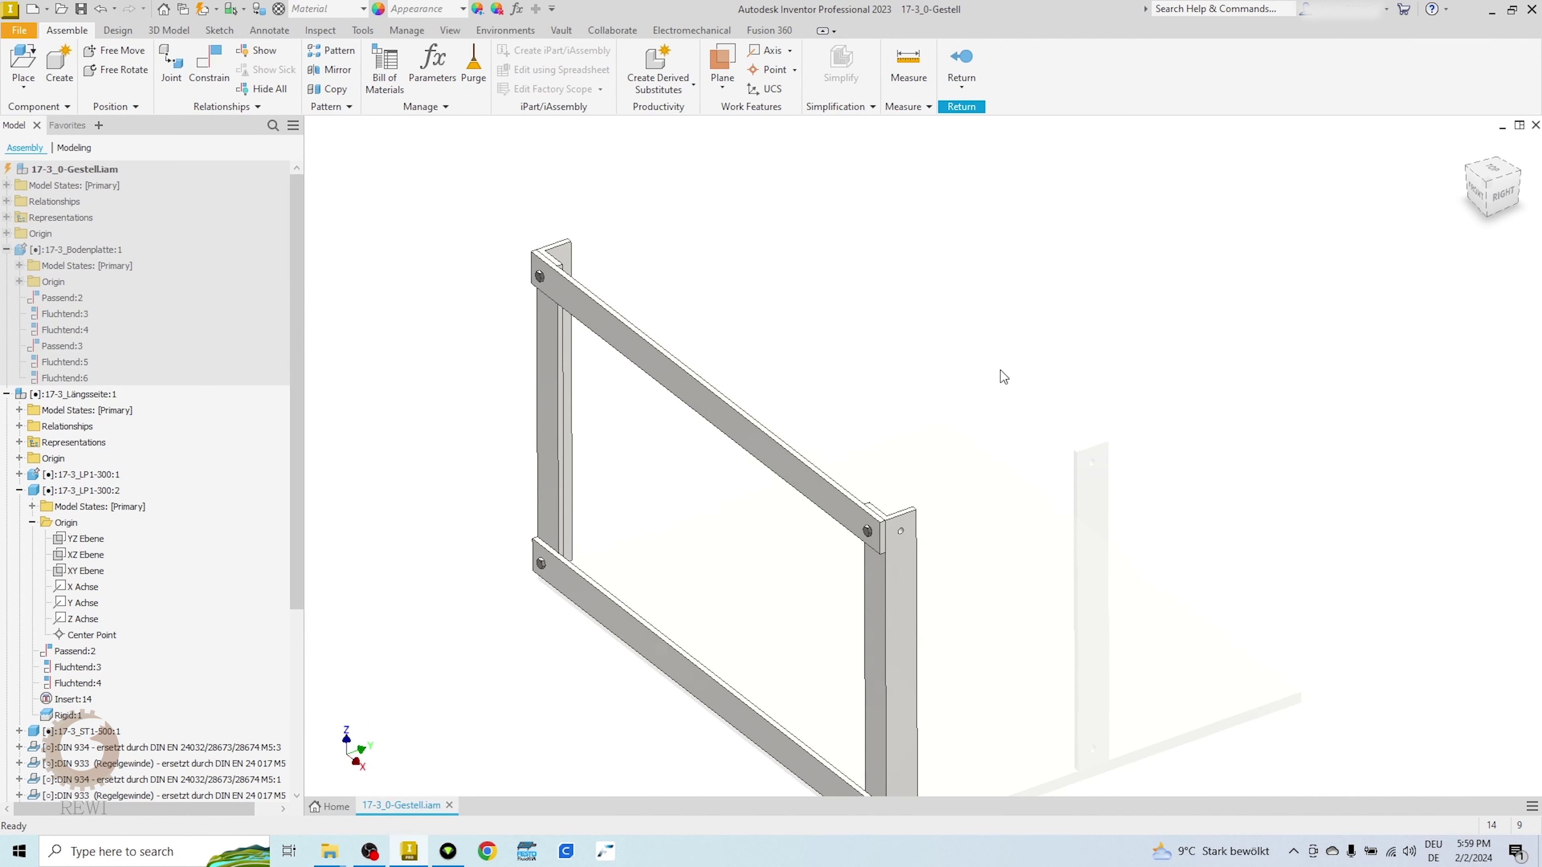
{"action": "scroll", "coordinate": [871, 530], "scroll_direction": "down", "scroll_amount": 3}
Step: Finish editing Längsseite and return to the full Gestell assembly
{"action": "middle_click_drag", "start_coordinate": [872, 532], "coordinate": [915, 574], "text": "shift"}
{"action": "left_click", "coordinate": [962, 64]}
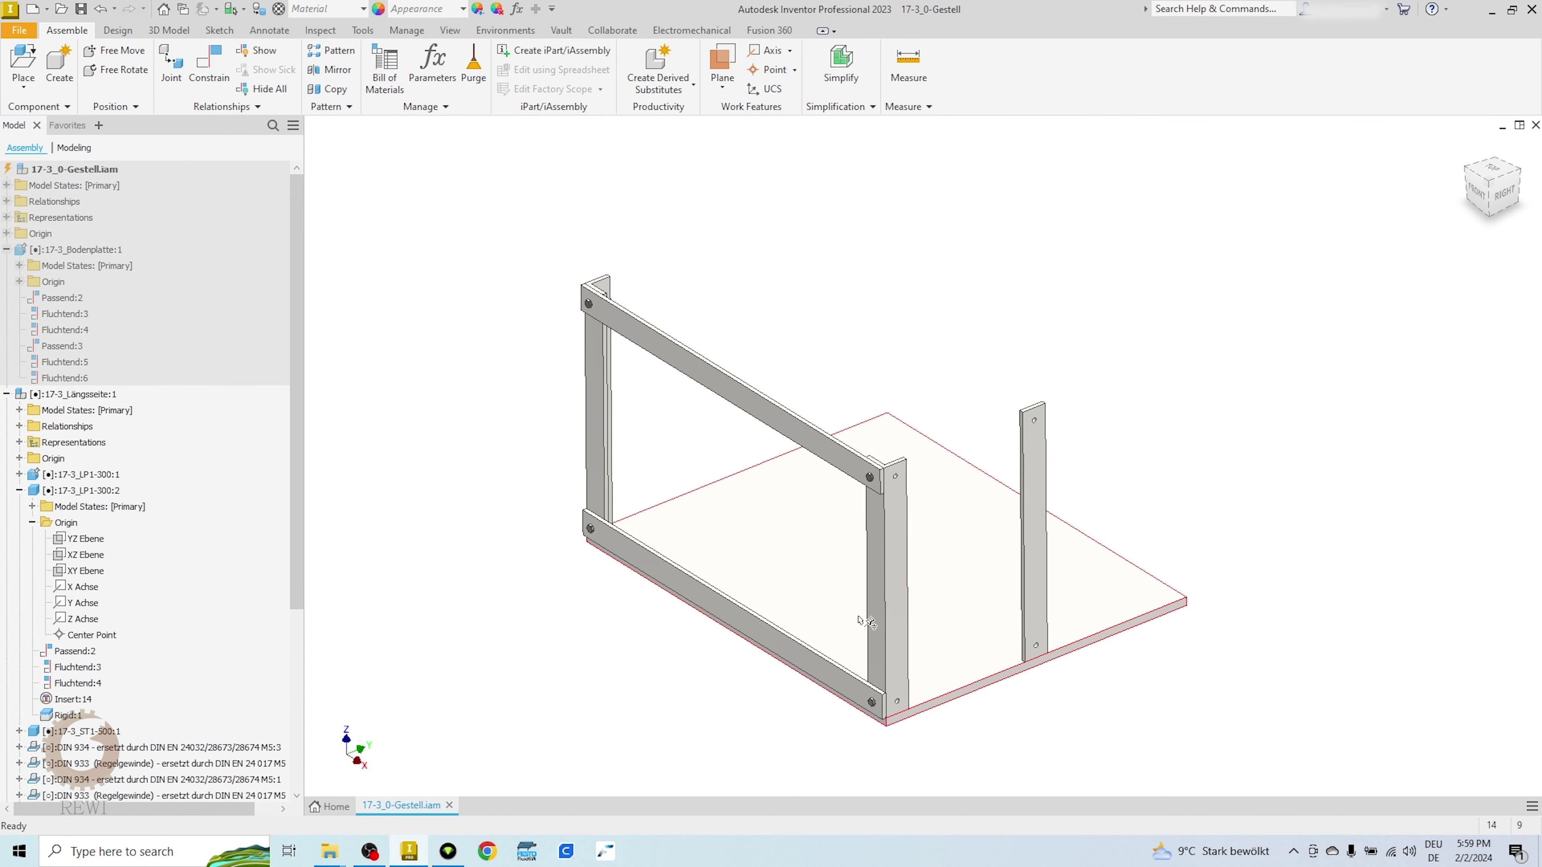
{"action": "mouse_move", "coordinate": [895, 578]}
{"action": "middle_mouse_down", "text": "shift"}
{"action": "mouse_move", "coordinate": [1008, 695]}
{"action": "mouse_move", "coordinate": [878, 566]}
{"action": "middle_mouse_up", "text": "shift"}
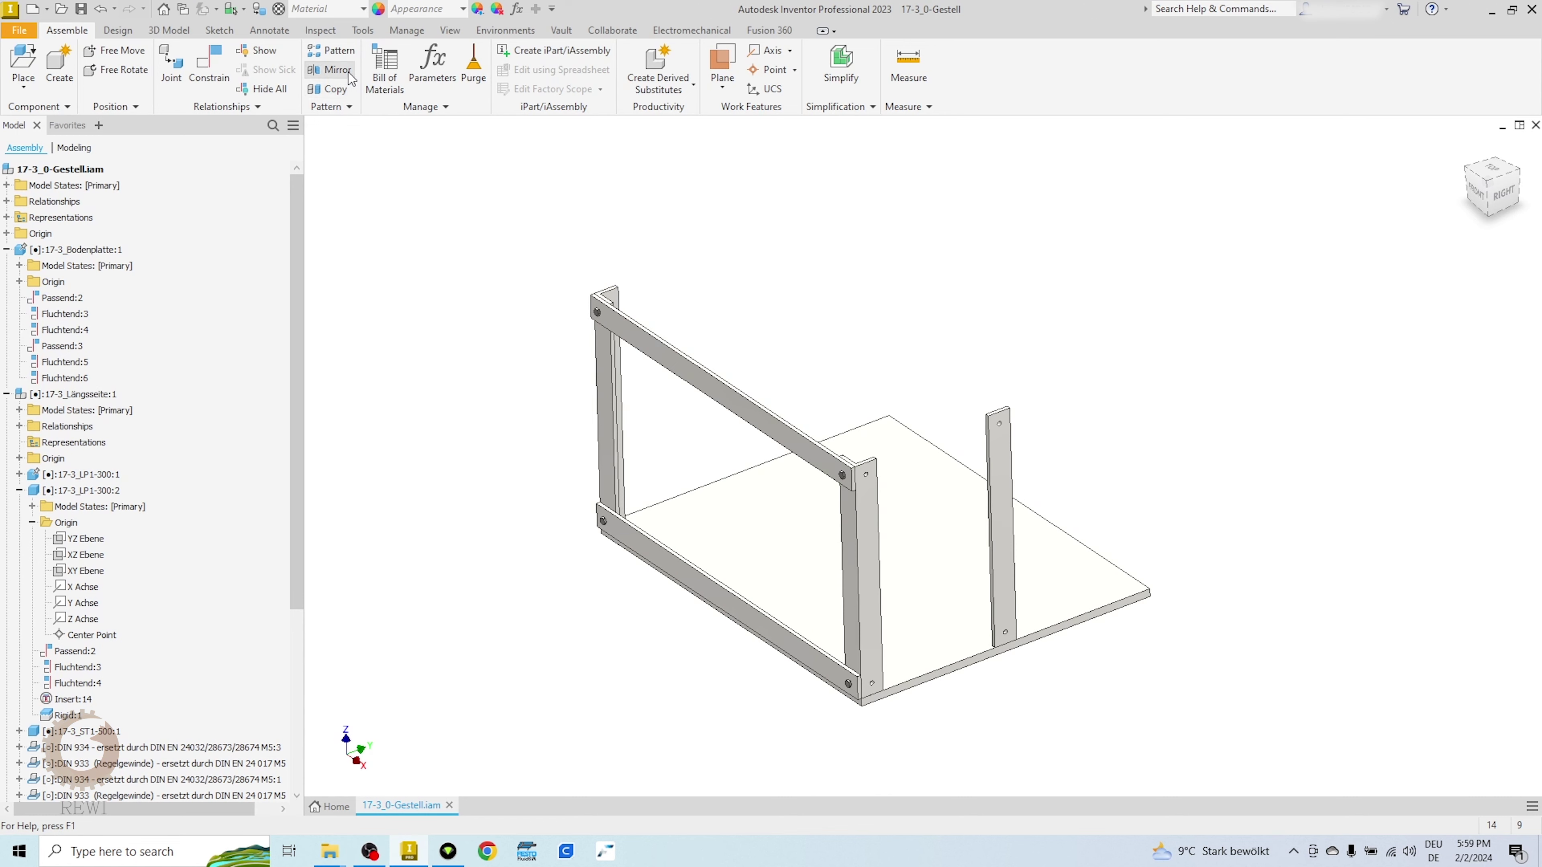
Step: Mirror Längsseite:1, reusing its parts, across the Bodenplatte XZ Ebene
{"action": "left_click", "coordinate": [332, 69]}
{"action": "left_click", "coordinate": [649, 355]}
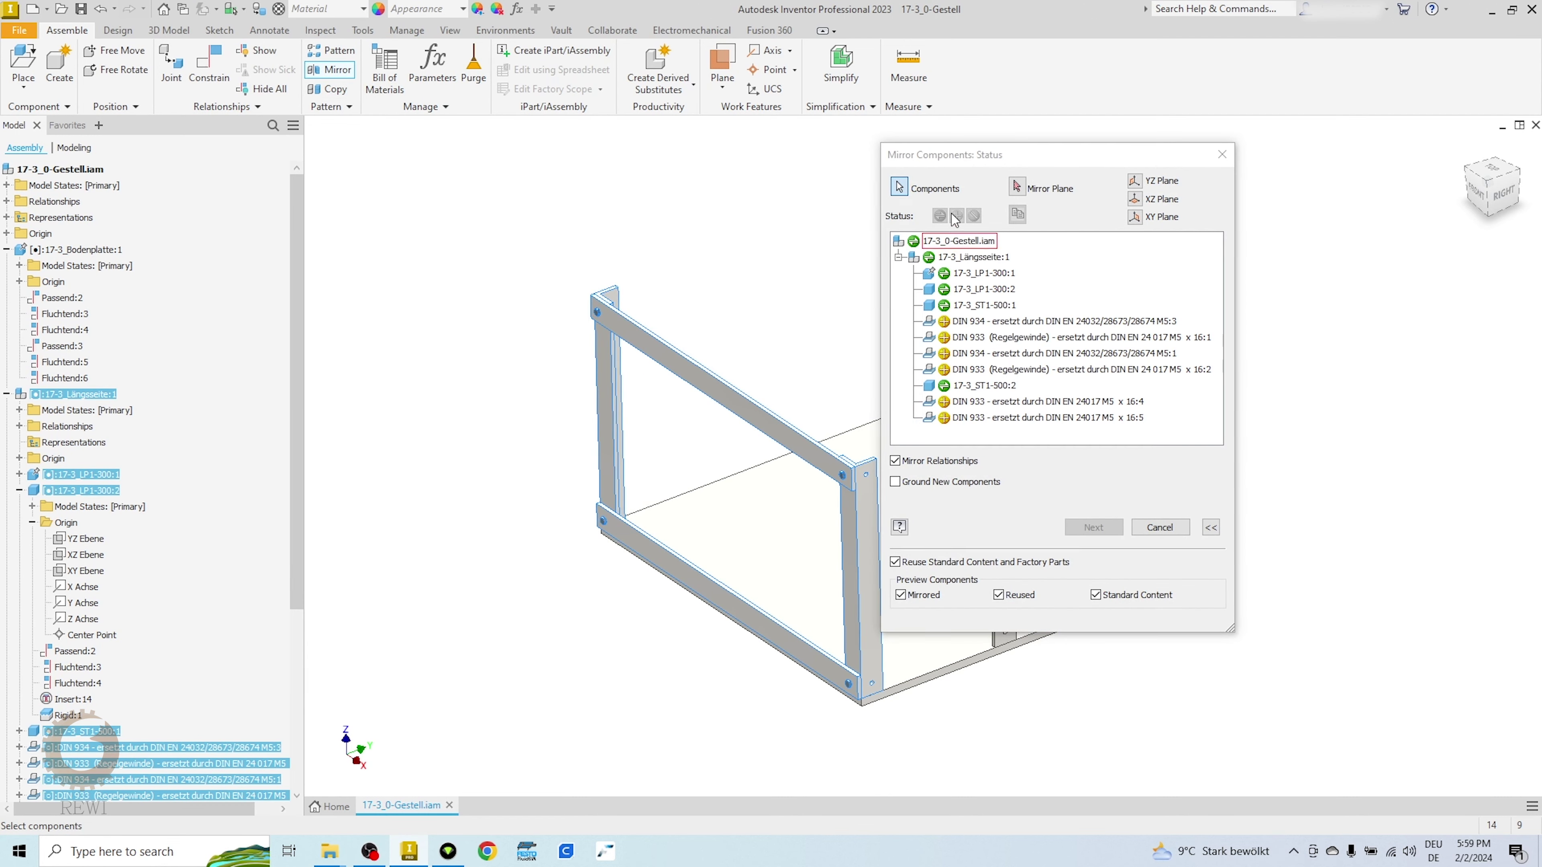
{"action": "left_click", "coordinate": [974, 257]}
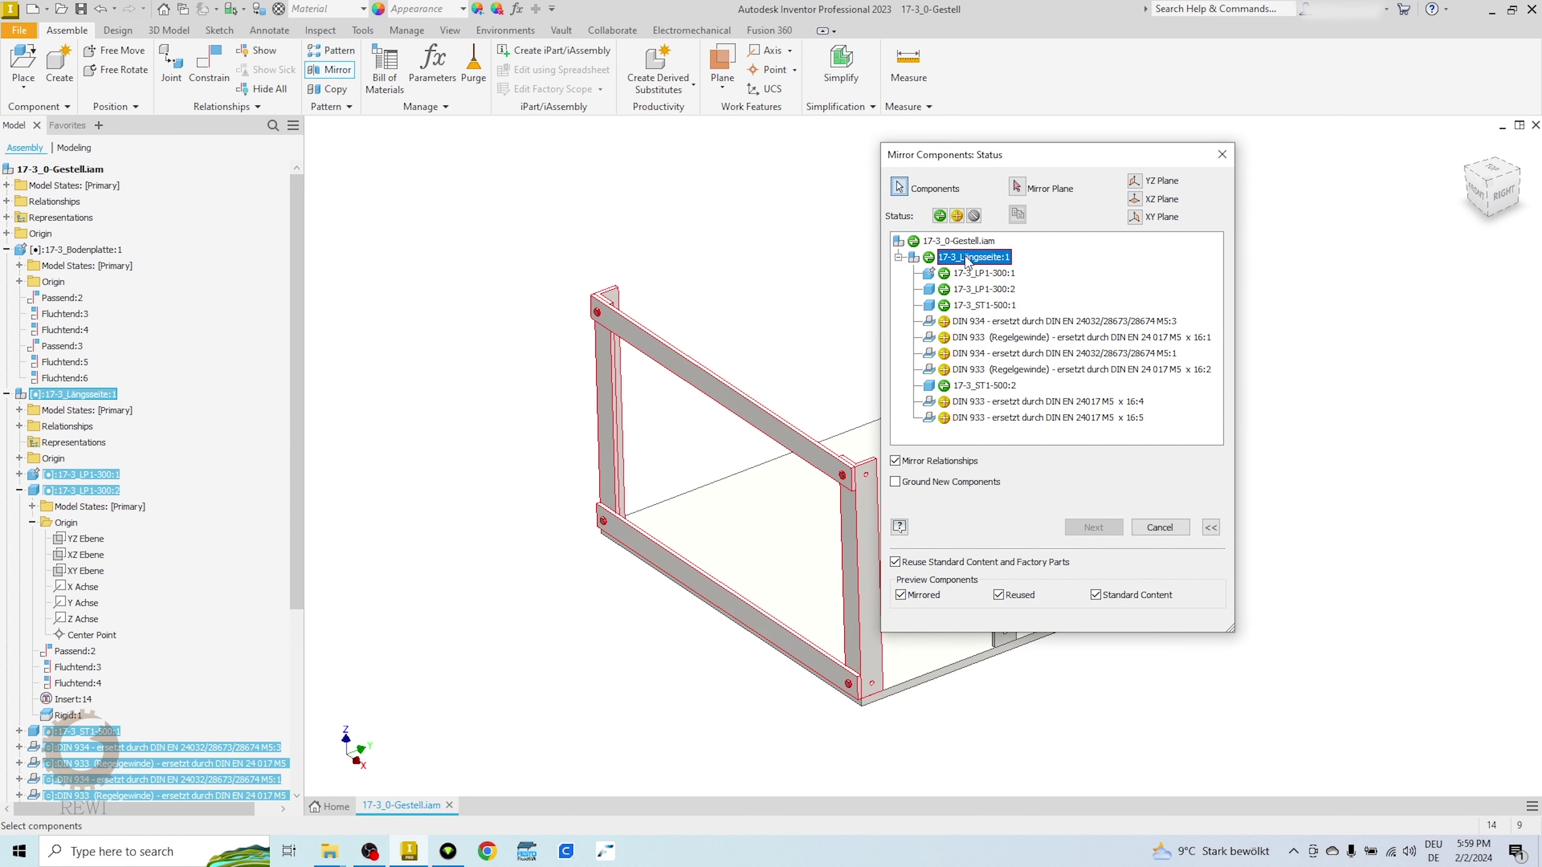
{"action": "left_click", "coordinate": [958, 216]}
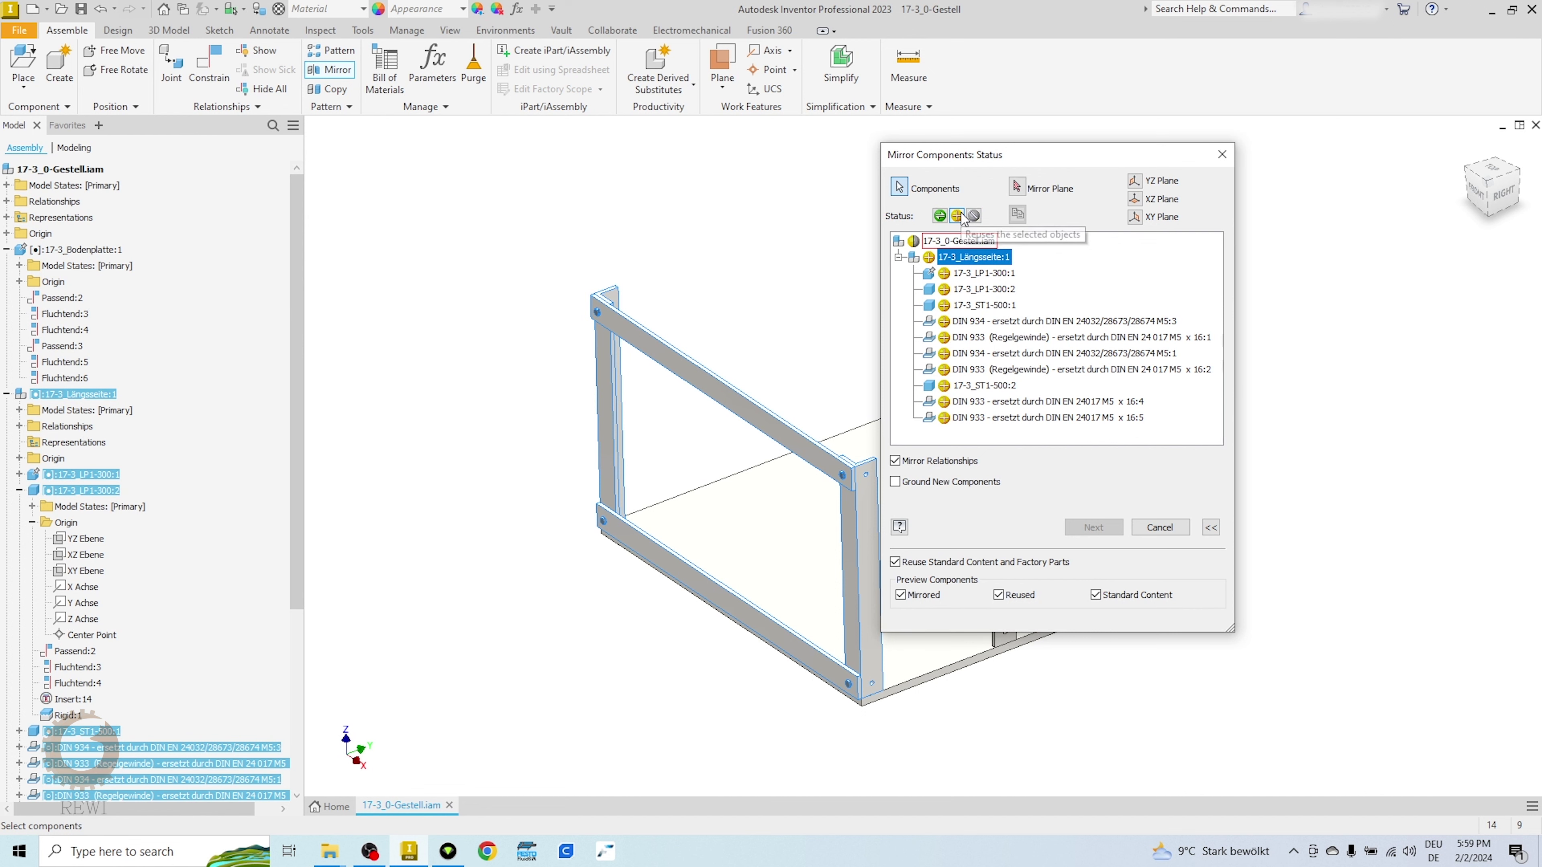
{"action": "left_click", "coordinate": [1019, 189]}
{"action": "middle_click_drag", "start_coordinate": [868, 546], "coordinate": [677, 474]}
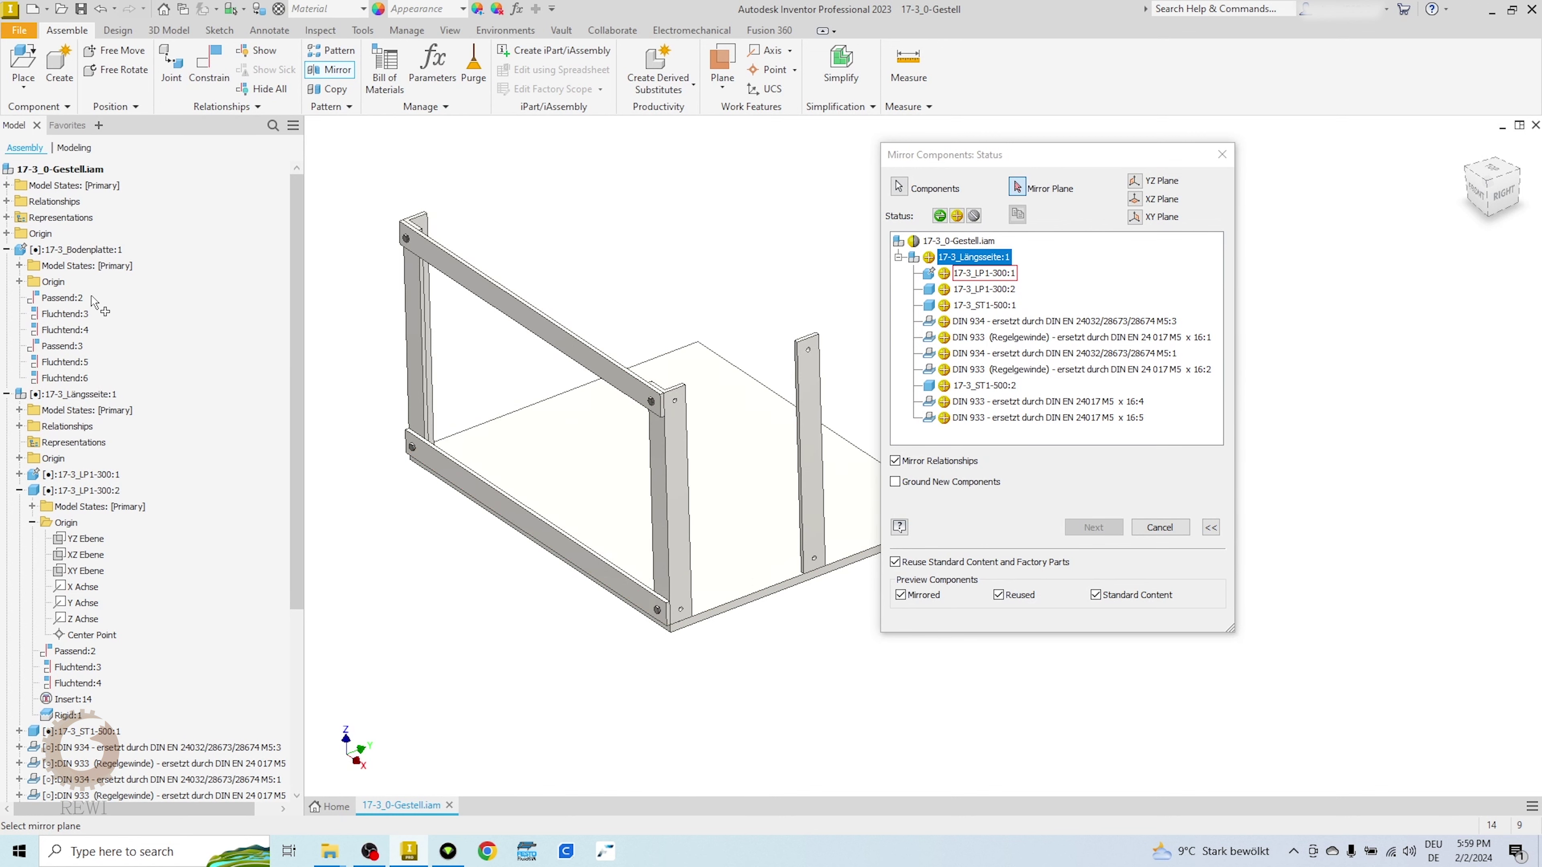
{"action": "left_click", "coordinate": [19, 282]}
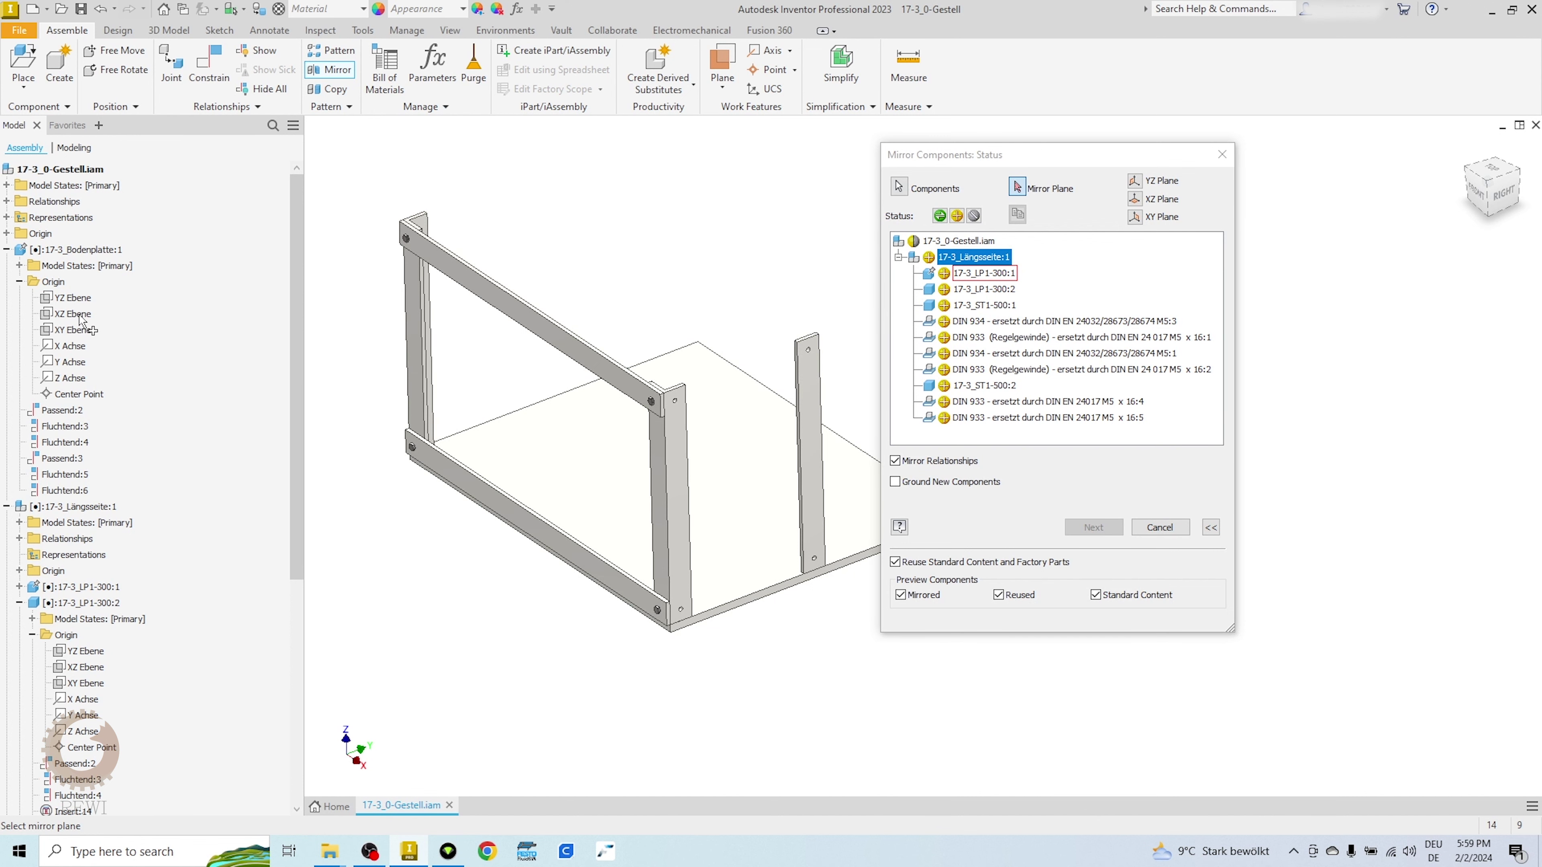
{"action": "left_click", "coordinate": [83, 315]}
{"action": "middle_click_drag", "start_coordinate": [688, 446], "coordinate": [526, 413]}
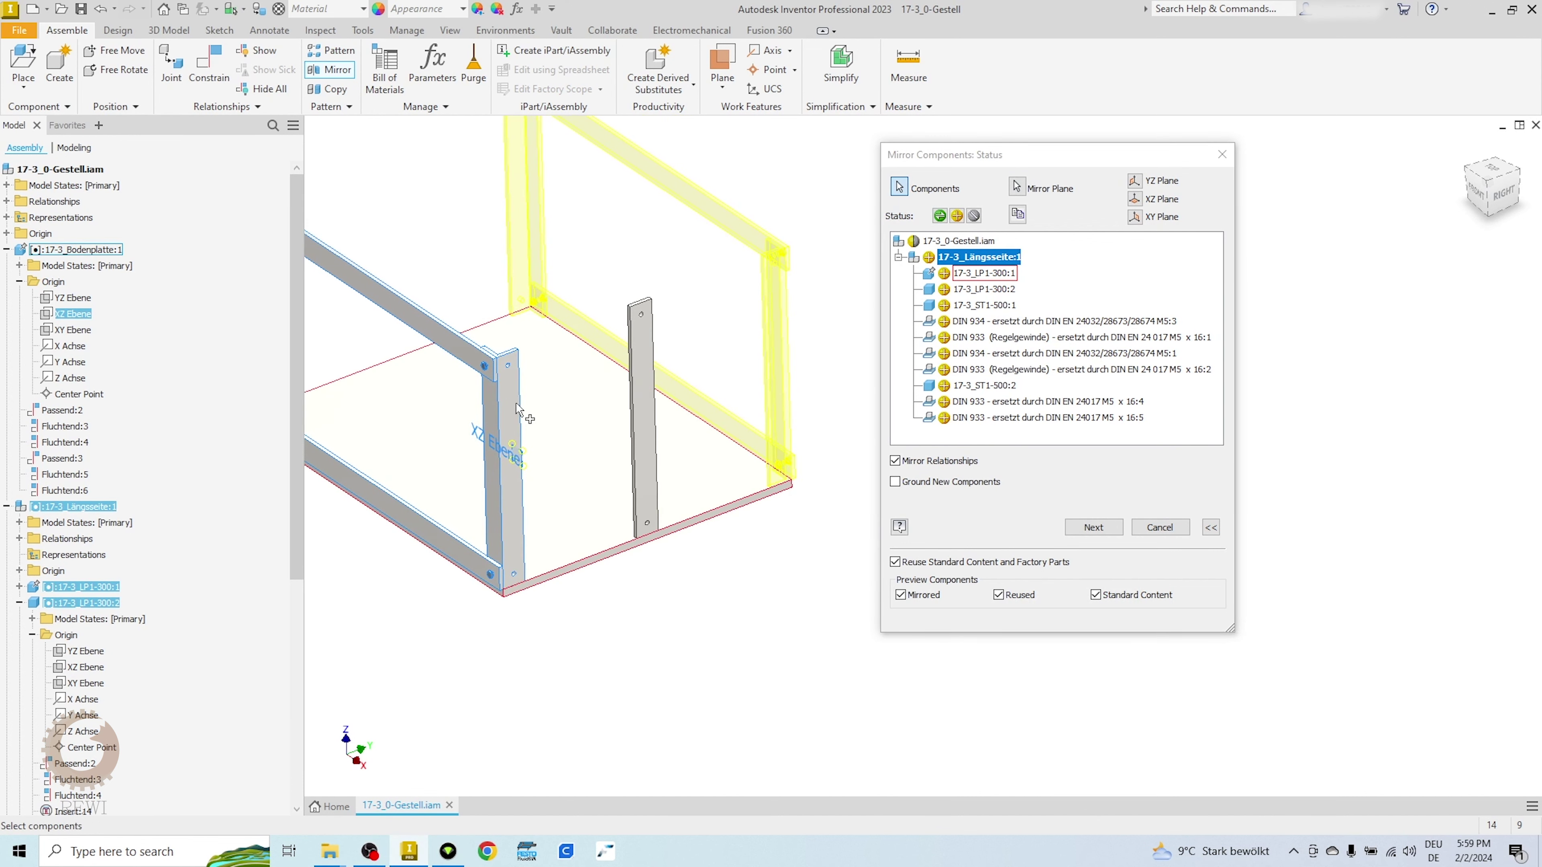
{"action": "left_click", "coordinate": [1105, 537]}
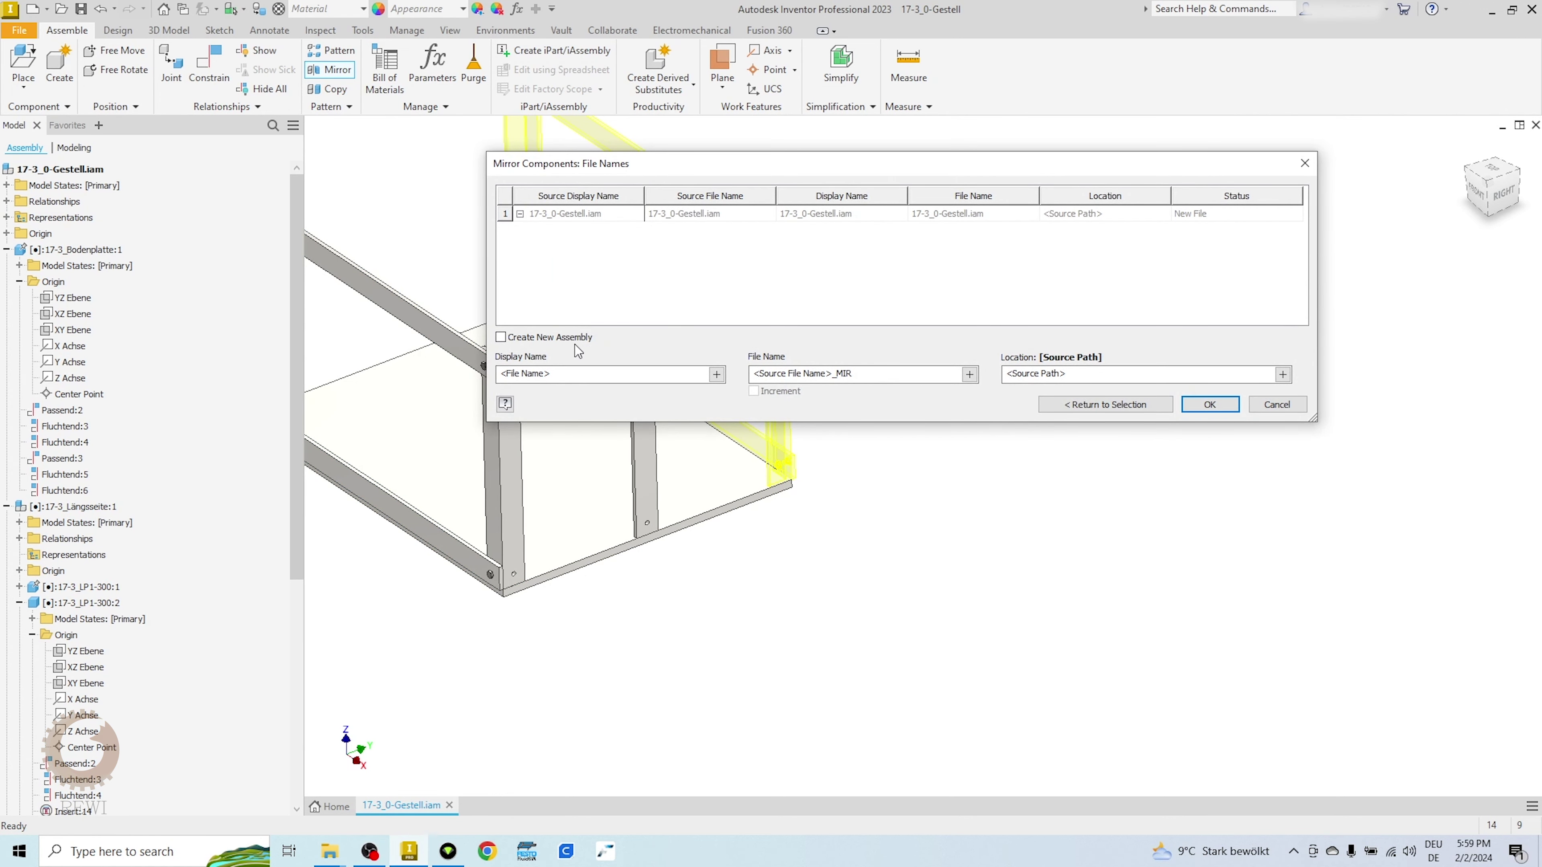
{"action": "left_click", "coordinate": [1208, 405]}
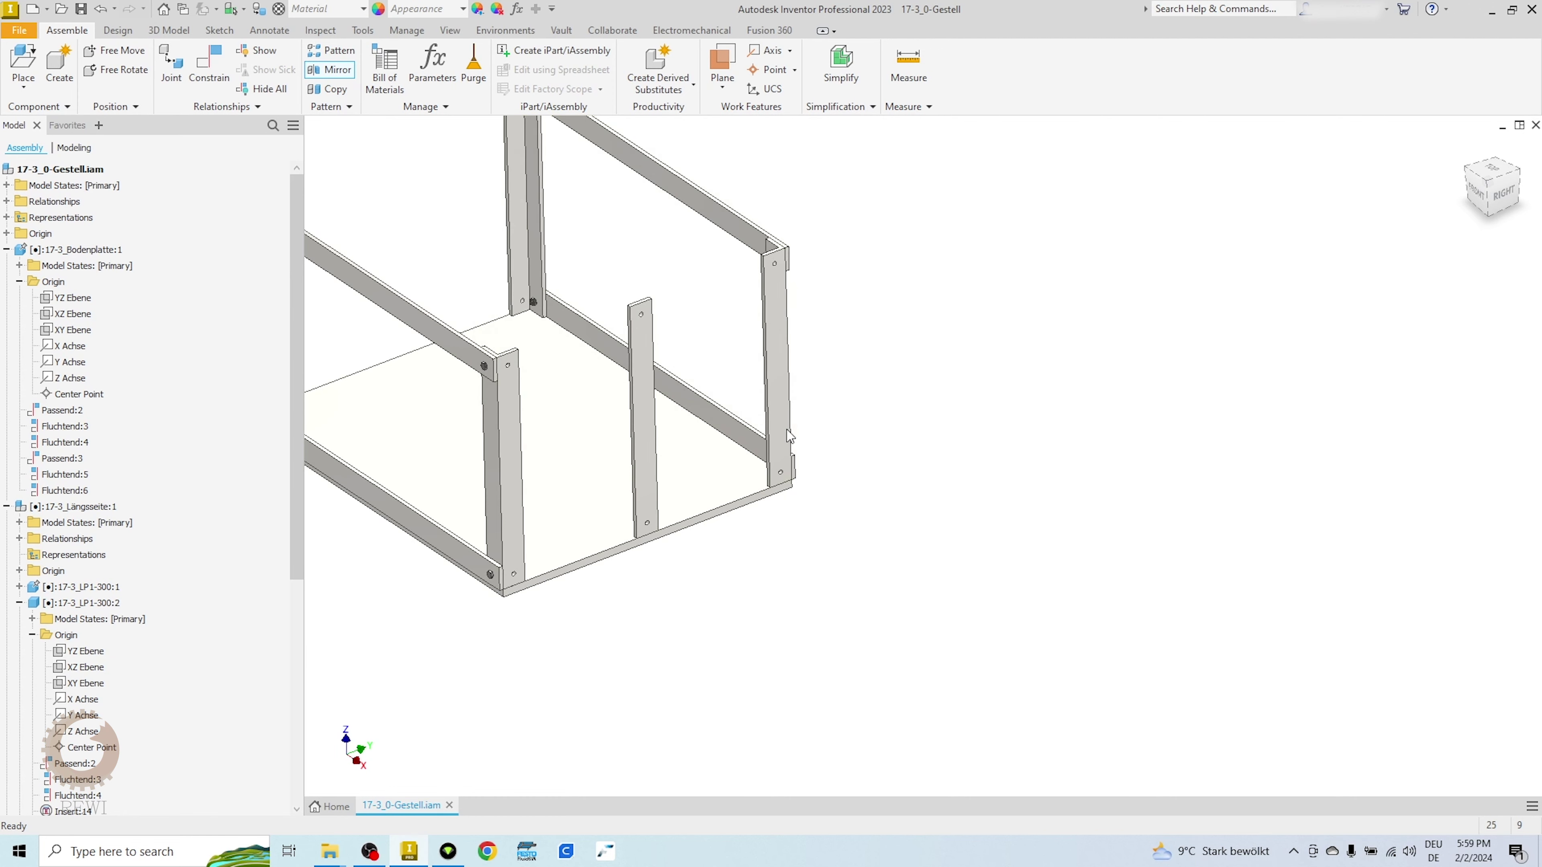
Step: Zoom and orbit around the frame, then edit the Querseite cross-side sub-assembly in place
{"action": "scroll", "coordinate": [173, 580], "scroll_direction": "down", "scroll_amount": 3}
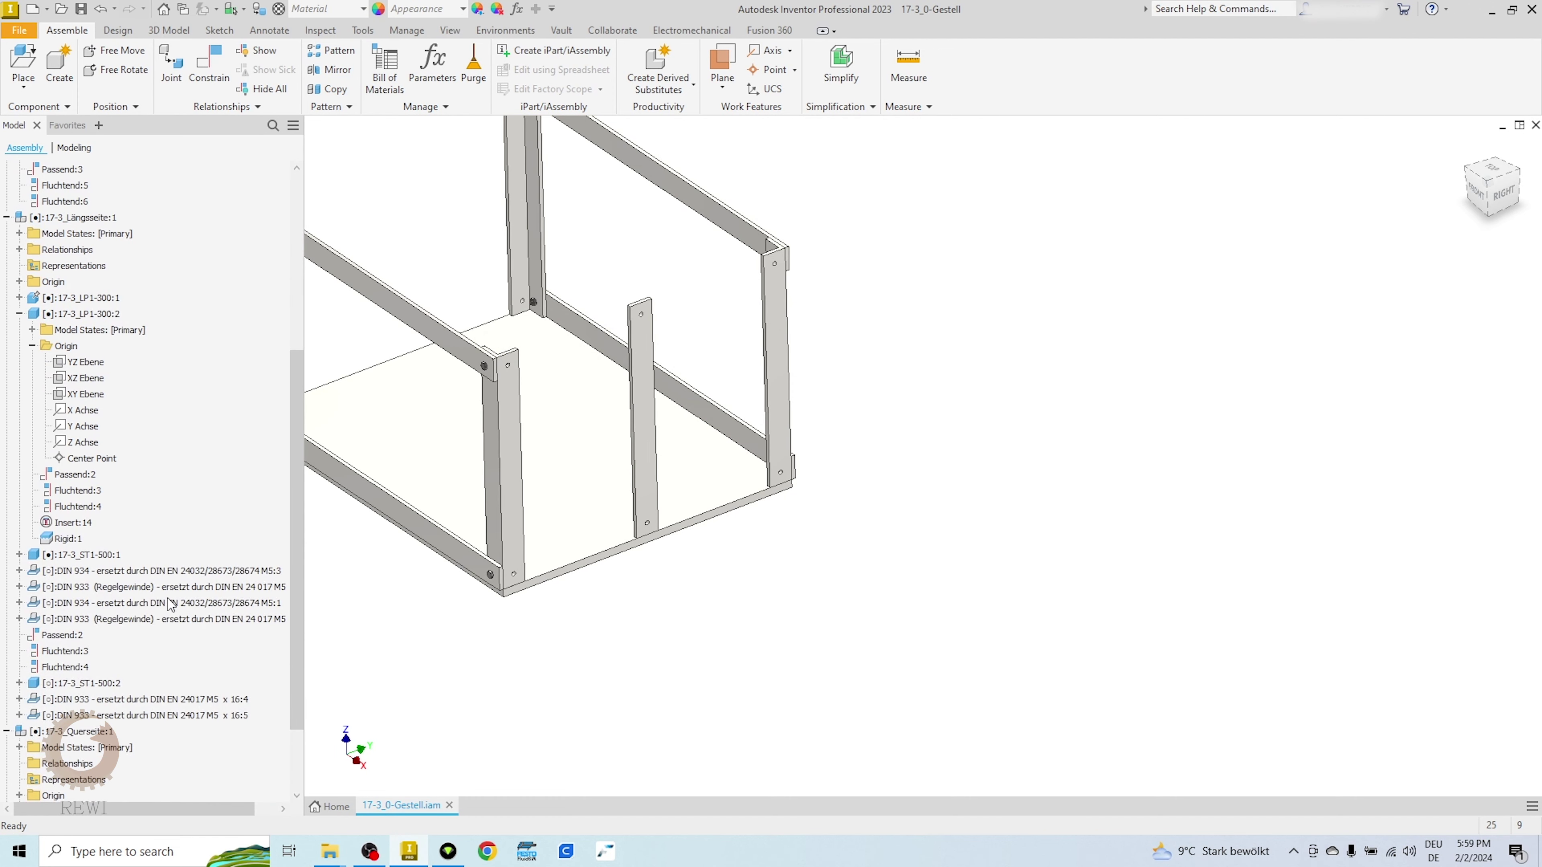
{"action": "scroll", "coordinate": [172, 588], "scroll_direction": "down", "scroll_amount": 2}
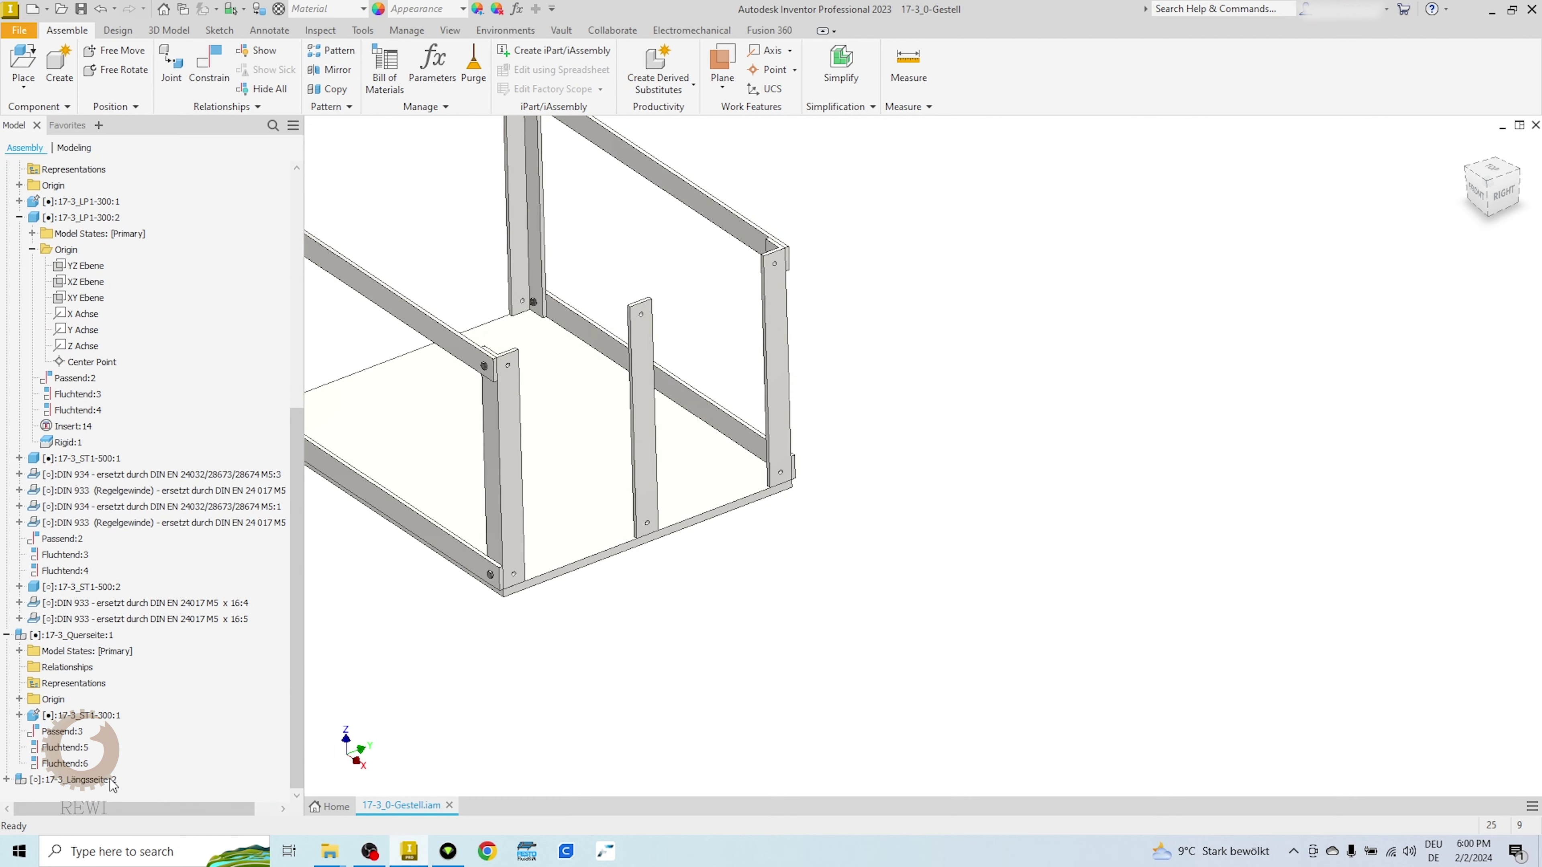
{"action": "mouse_move", "coordinate": [852, 428]}
{"action": "middle_mouse_down", "text": "shift"}
{"action": "mouse_move", "coordinate": [930, 452]}
{"action": "mouse_move", "coordinate": [768, 486]}
{"action": "middle_mouse_up", "text": "shift"}
{"action": "scroll", "coordinate": [847, 496], "scroll_direction": "down", "scroll_amount": 2}
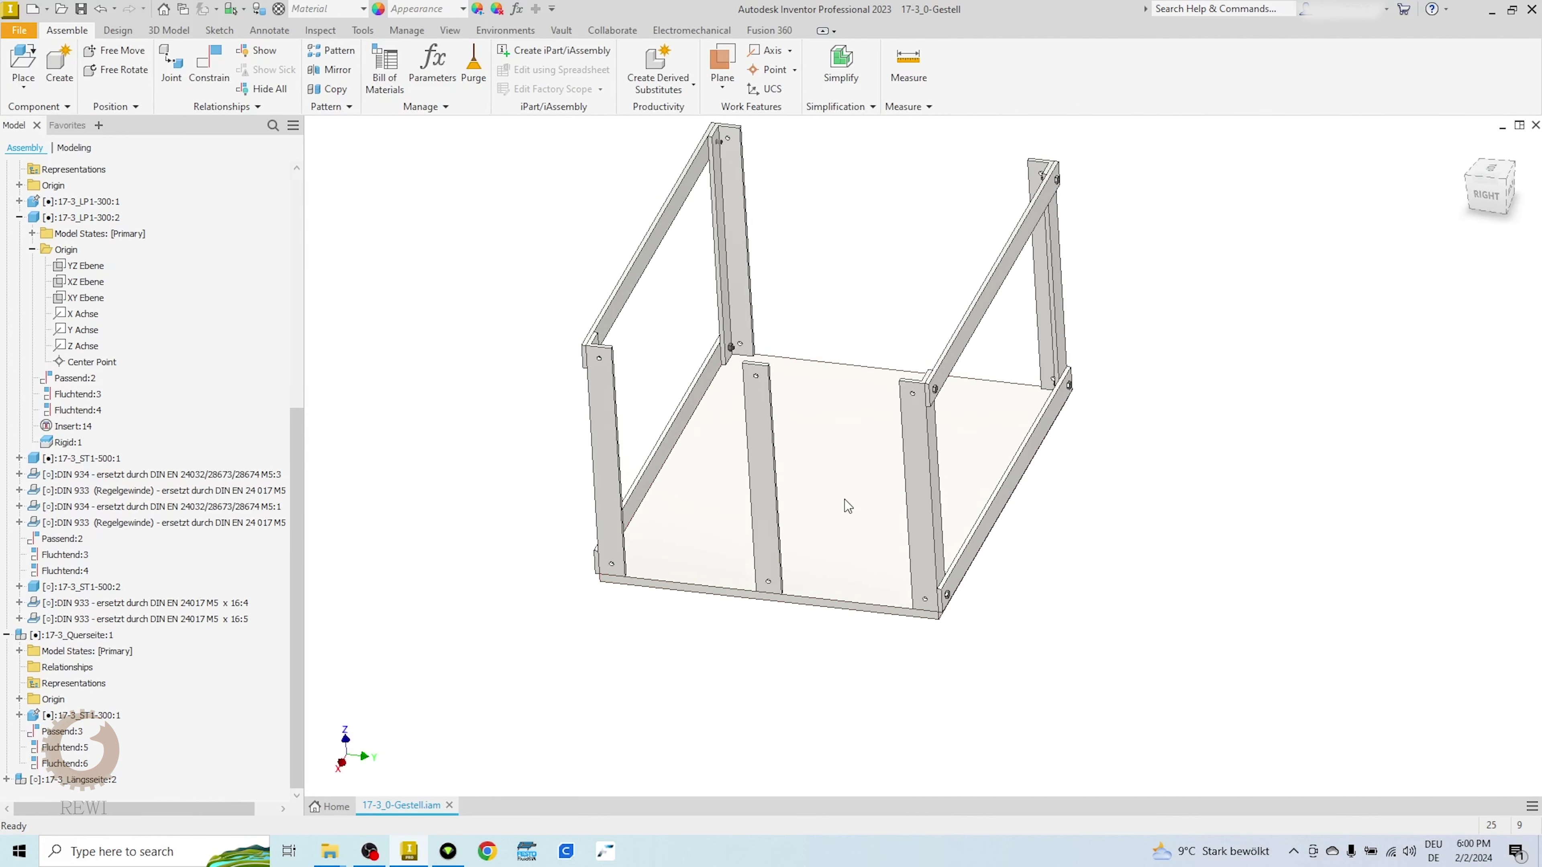
{"action": "scroll", "coordinate": [831, 538], "scroll_direction": "down", "scroll_amount": 2}
{"action": "middle_click_drag", "start_coordinate": [832, 540], "coordinate": [846, 485], "text": "shift"}
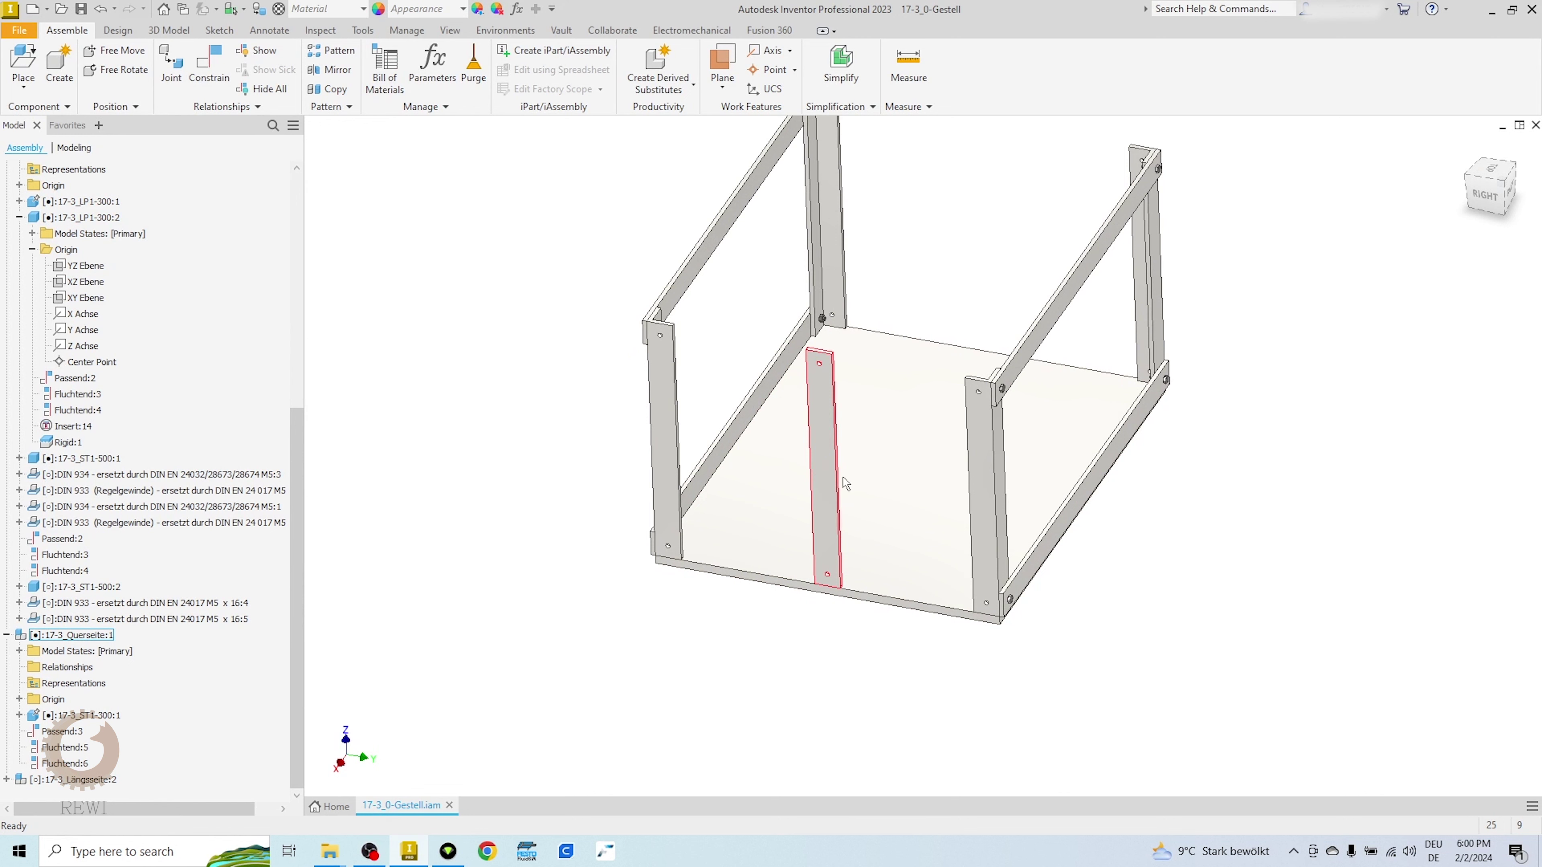
{"action": "double_click", "coordinate": [833, 490]}
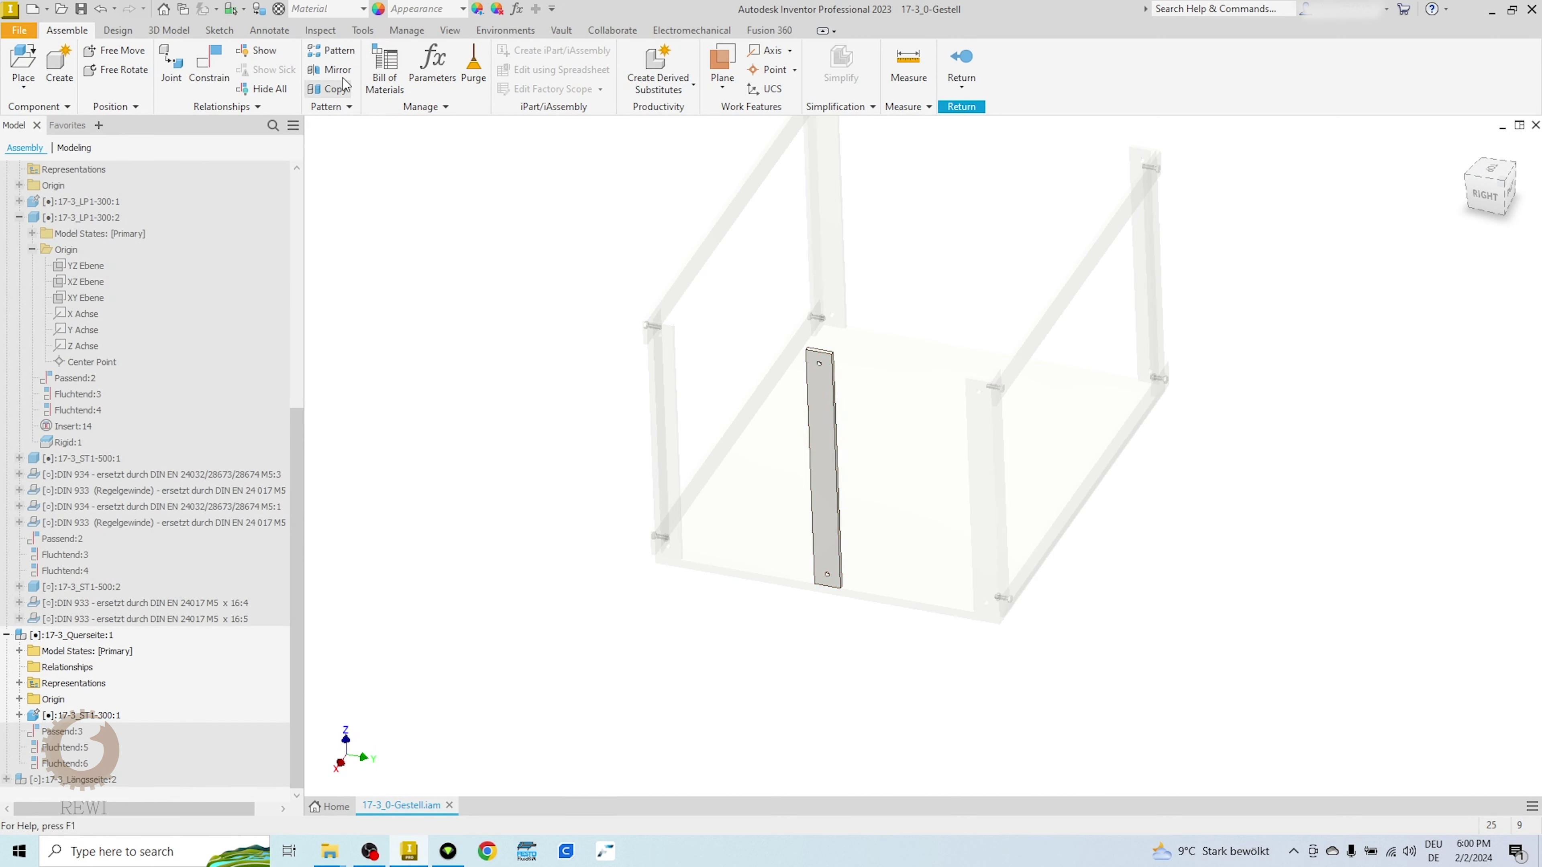
Step: Select upright ST1-300:1 and choose its XY Ebene as mirror plane after trying XZ and YZ
{"action": "left_click", "coordinate": [331, 69]}
{"action": "left_click", "coordinate": [824, 474]}
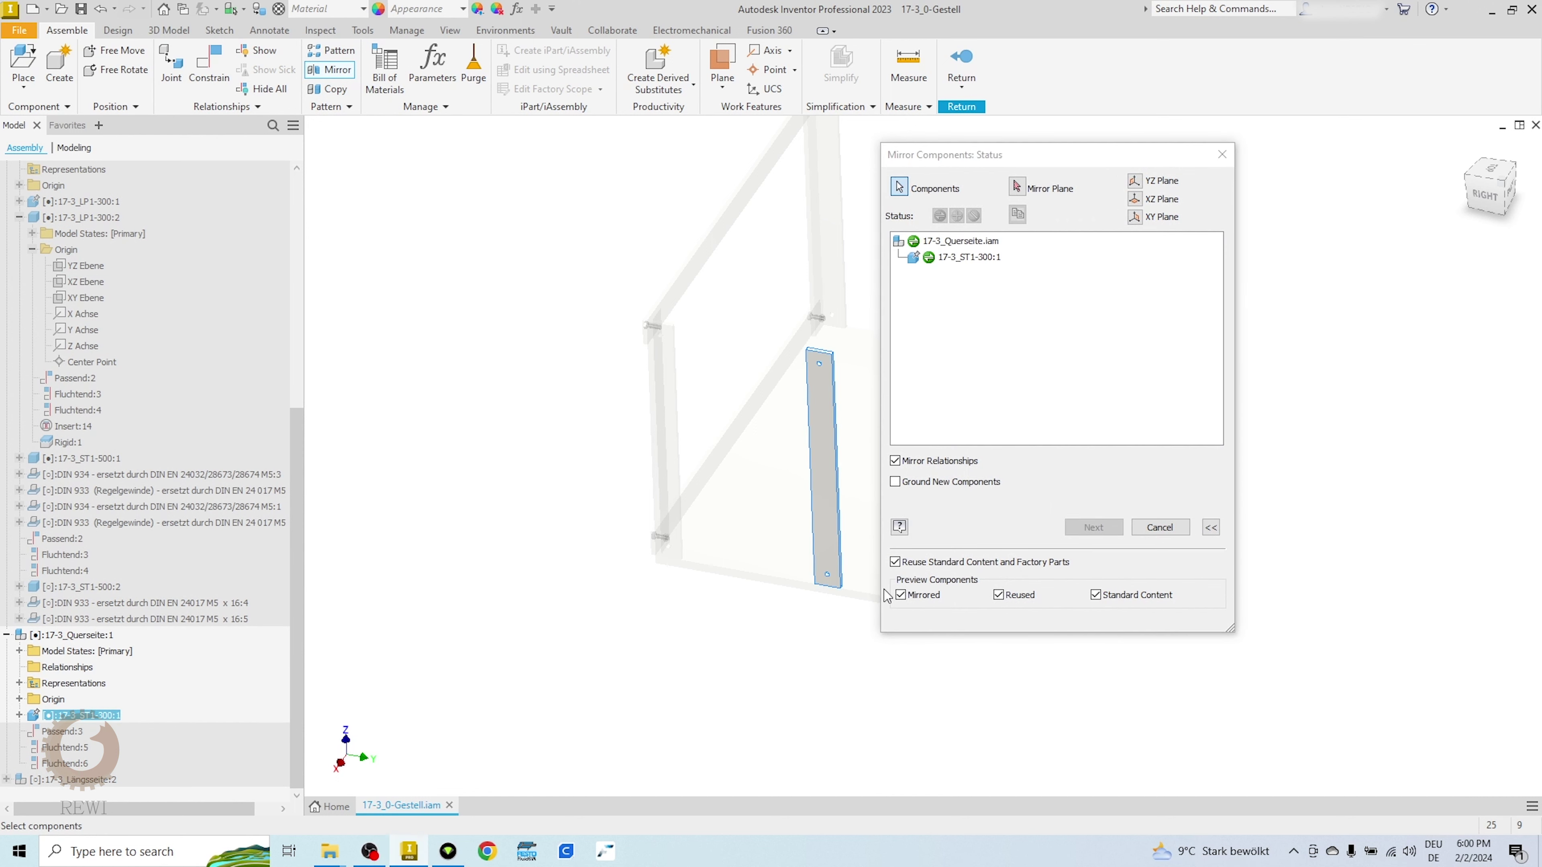
{"action": "left_click", "coordinate": [1017, 188]}
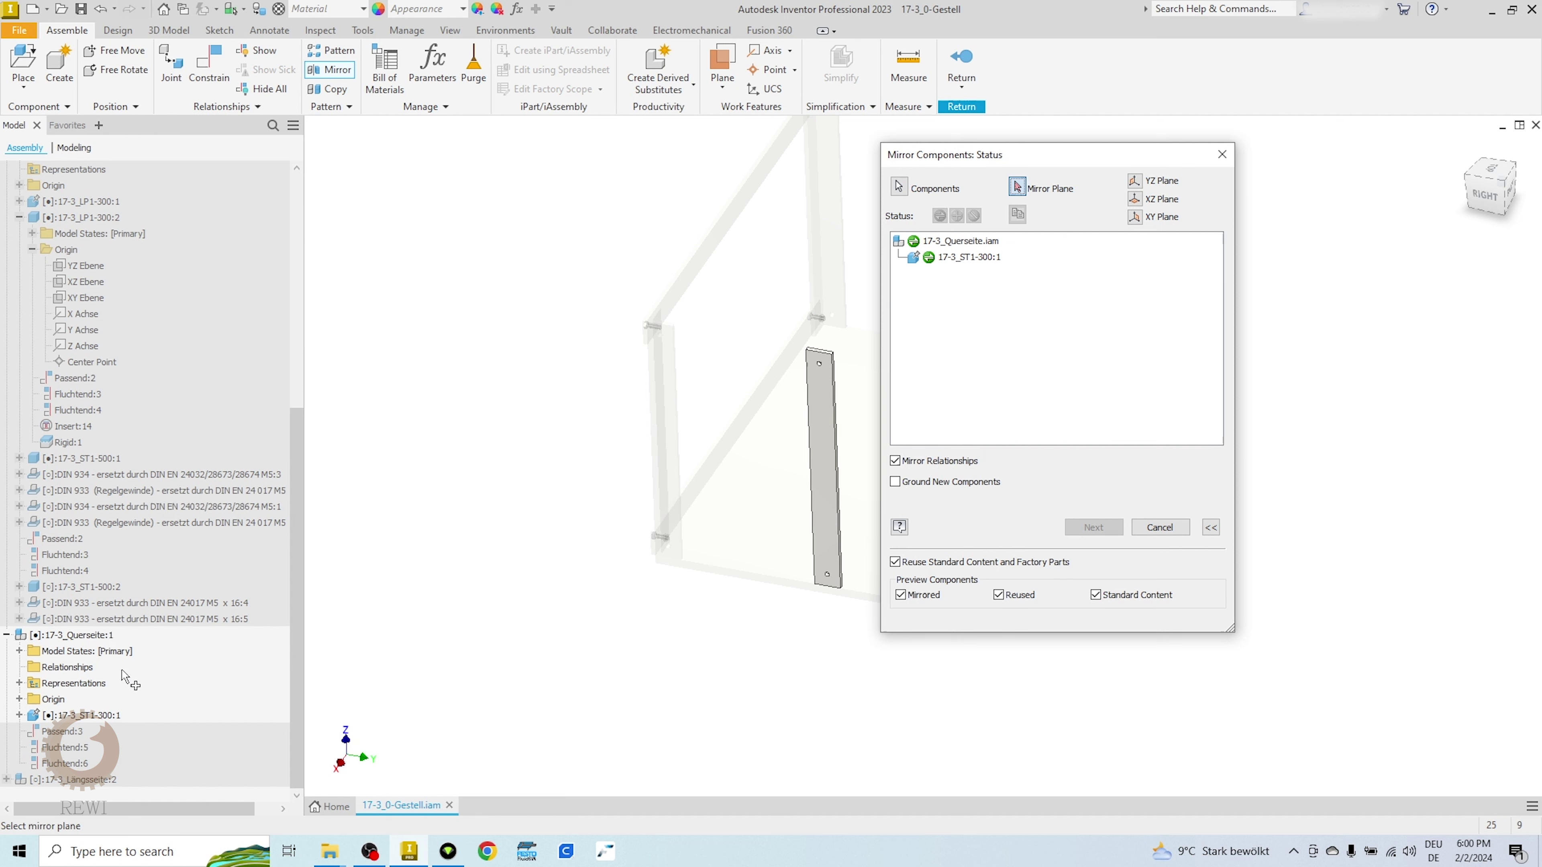
{"action": "left_click", "coordinate": [19, 715]}
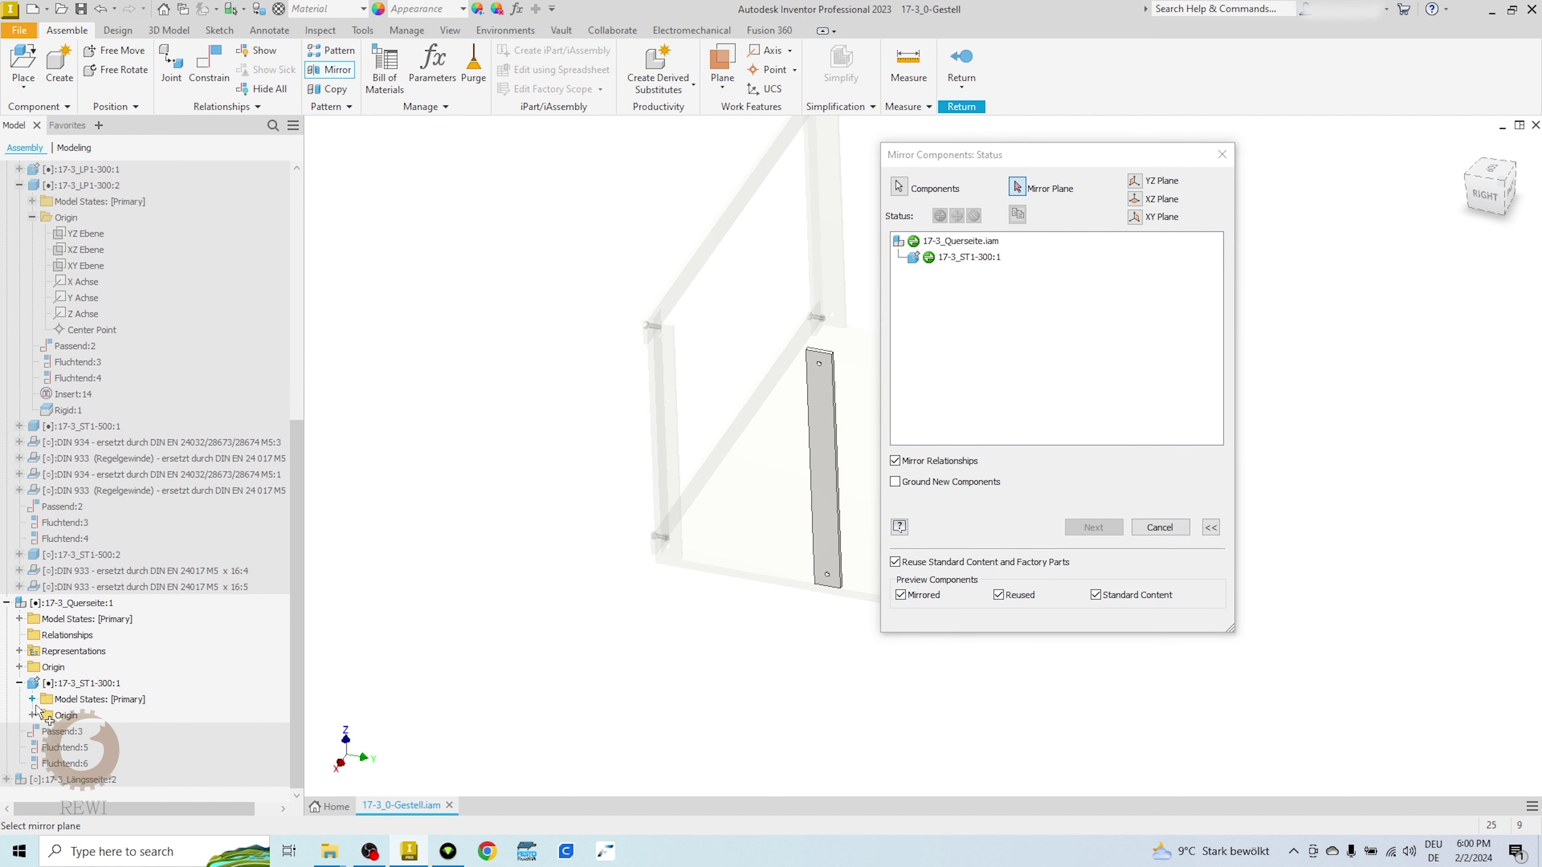
{"action": "left_click", "coordinate": [32, 715]}
{"action": "left_click", "coordinate": [96, 700]}
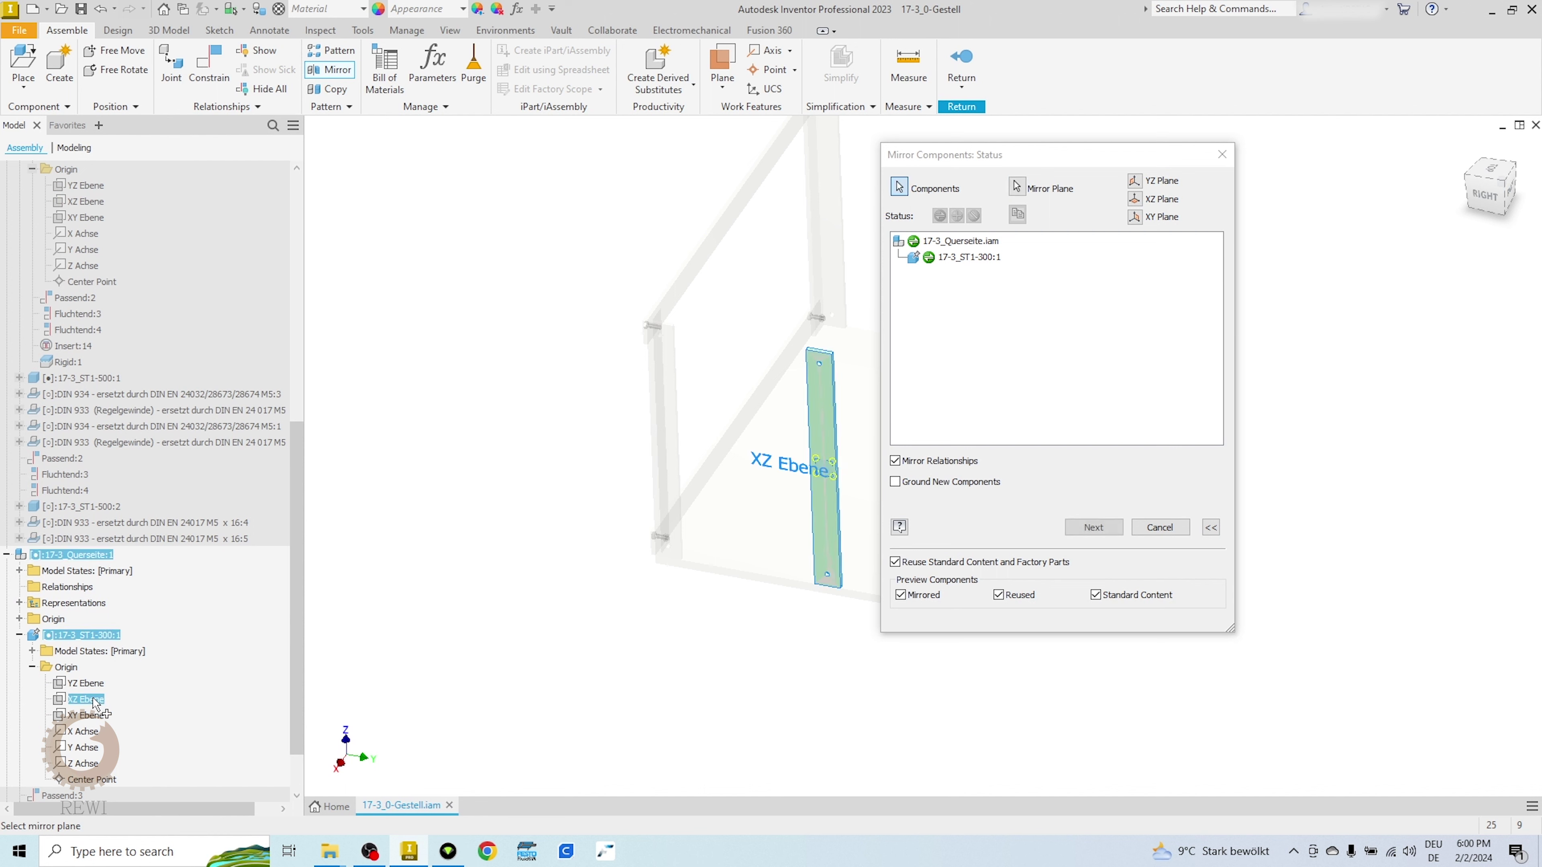
{"action": "left_click", "coordinate": [917, 257]}
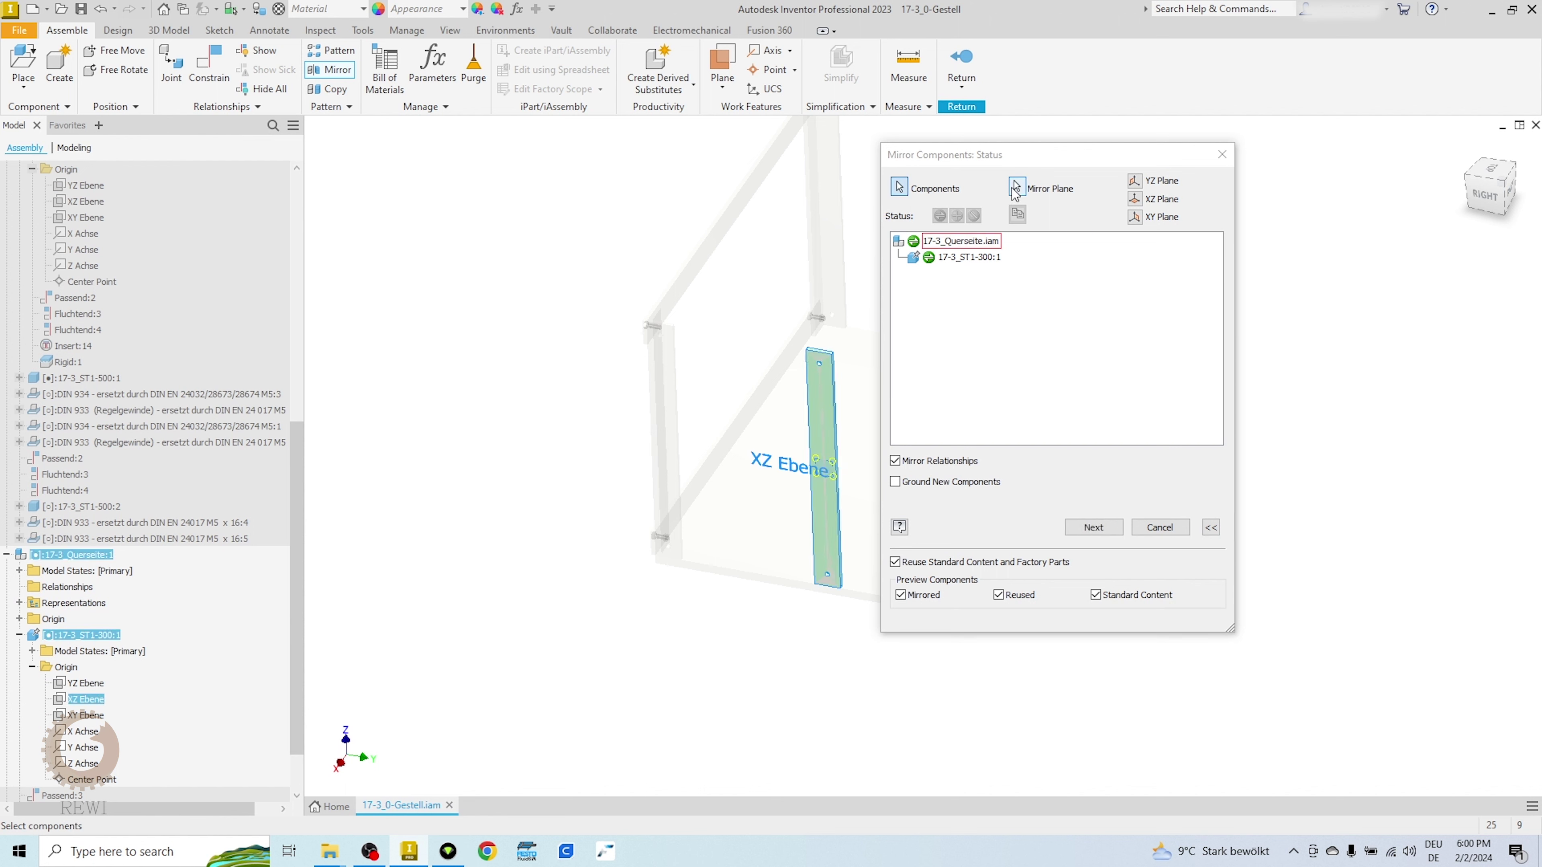
{"action": "left_click", "coordinate": [97, 684]}
{"action": "left_click", "coordinate": [970, 257]}
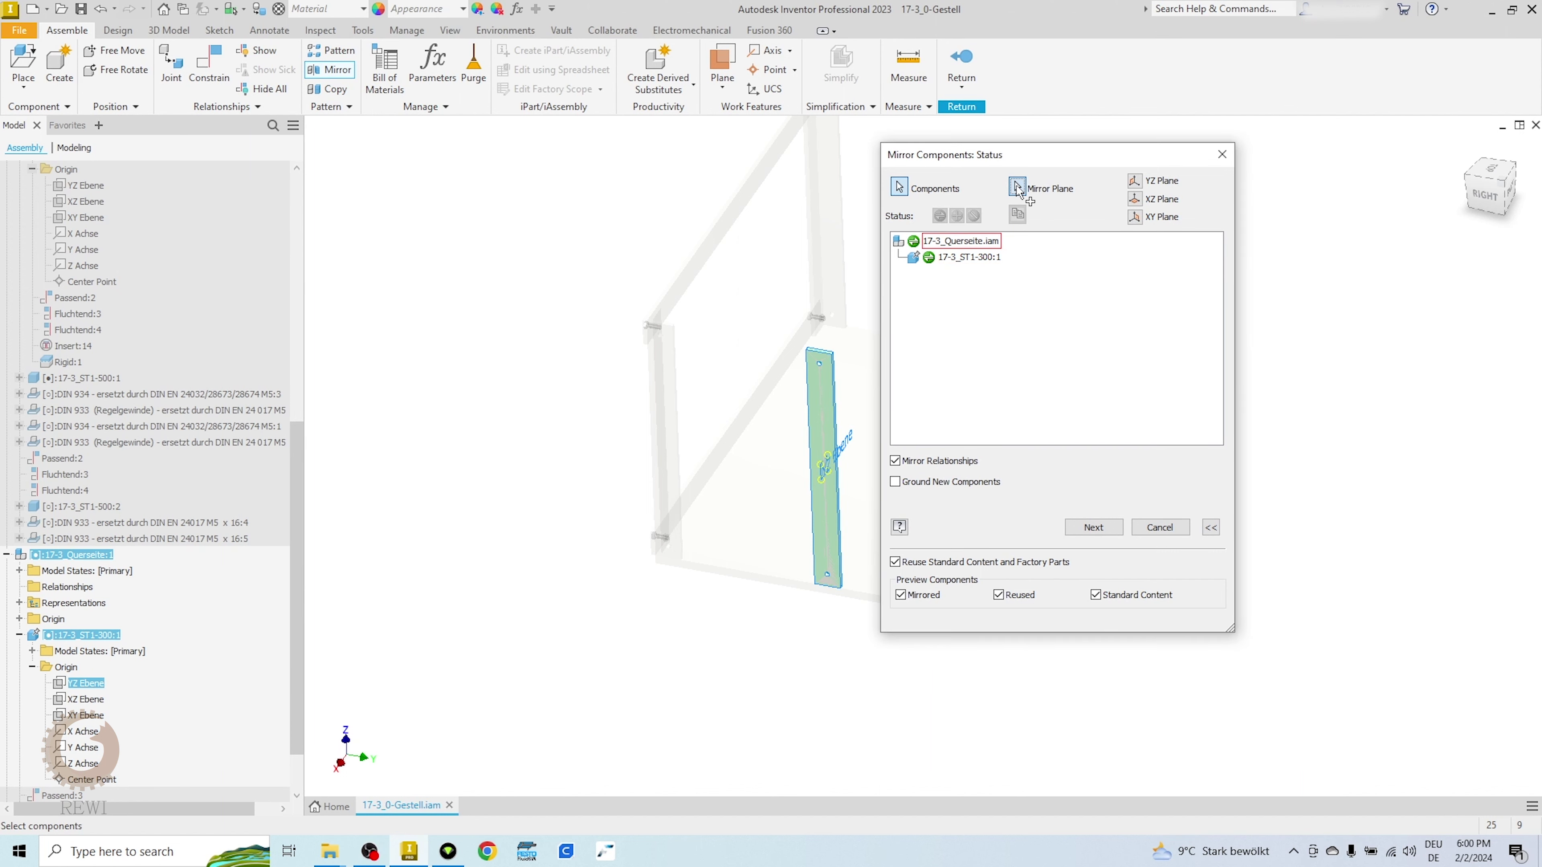
{"action": "left_click", "coordinate": [100, 715]}
{"action": "mouse_move", "coordinate": [612, 706]}
{"action": "middle_mouse_down", "text": "shift"}
{"action": "mouse_move", "coordinate": [798, 689]}
{"action": "mouse_move", "coordinate": [759, 690]}
{"action": "mouse_move", "coordinate": [802, 730]}
{"action": "mouse_move", "coordinate": [1012, 581]}
{"action": "mouse_move", "coordinate": [1111, 570]}
{"action": "middle_mouse_up", "text": "shift"}
Step: Name the mirrored part 17-3_ST1-400 in both Display Name and File Name, then confirm
{"action": "left_click", "coordinate": [1096, 528]}
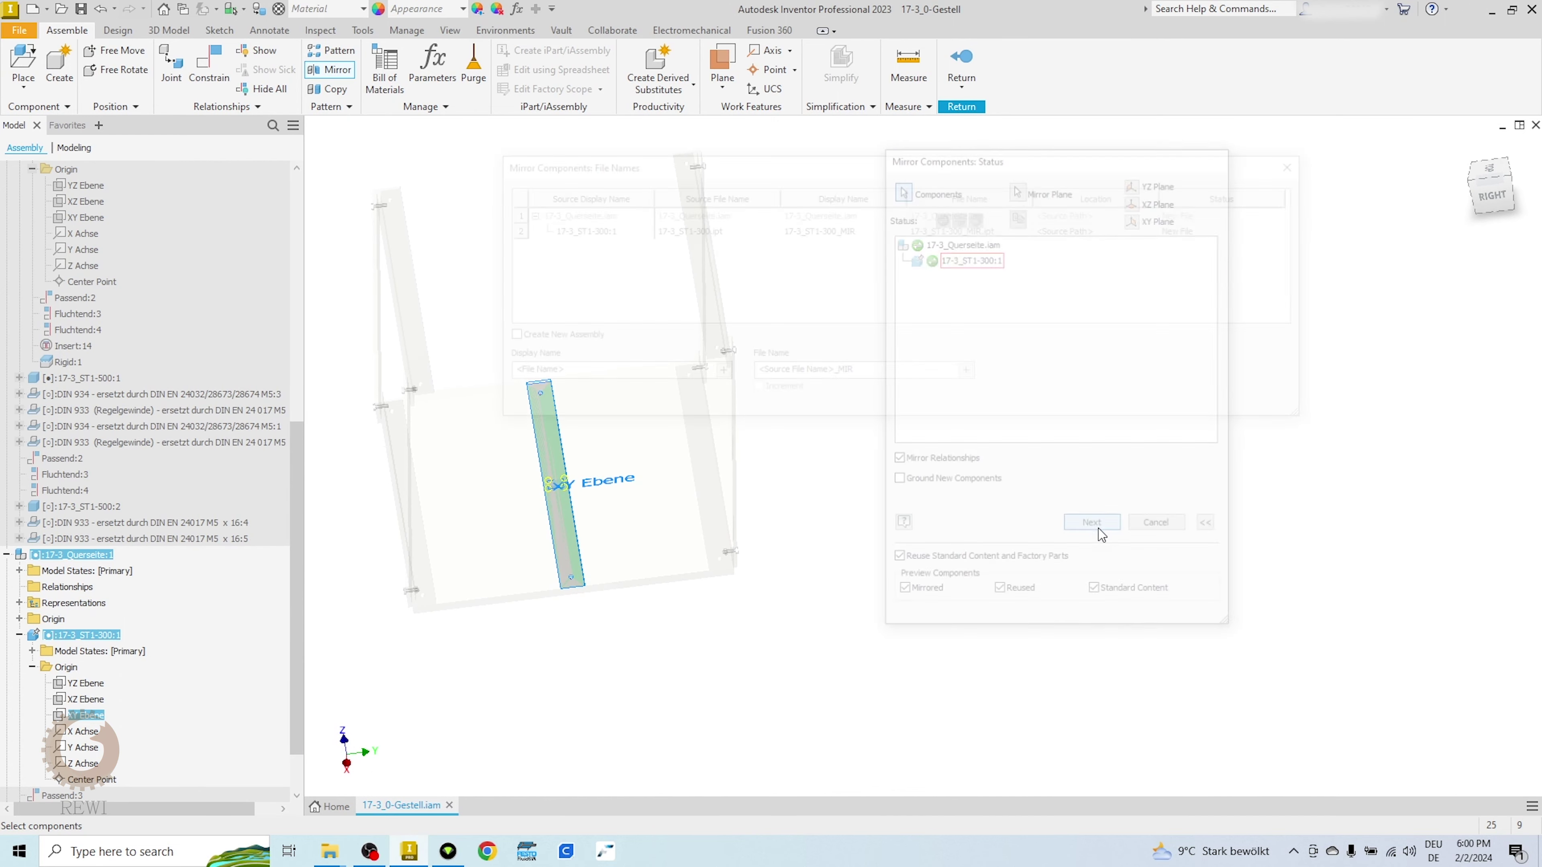
{"action": "mouse_move", "coordinate": [1023, 530]}
{"action": "middle_mouse_down", "text": "shift"}
{"action": "mouse_move", "coordinate": [1125, 491]}
{"action": "mouse_move", "coordinate": [726, 383]}
{"action": "middle_mouse_up", "text": "shift"}
{"action": "left_click", "coordinate": [1123, 403]}
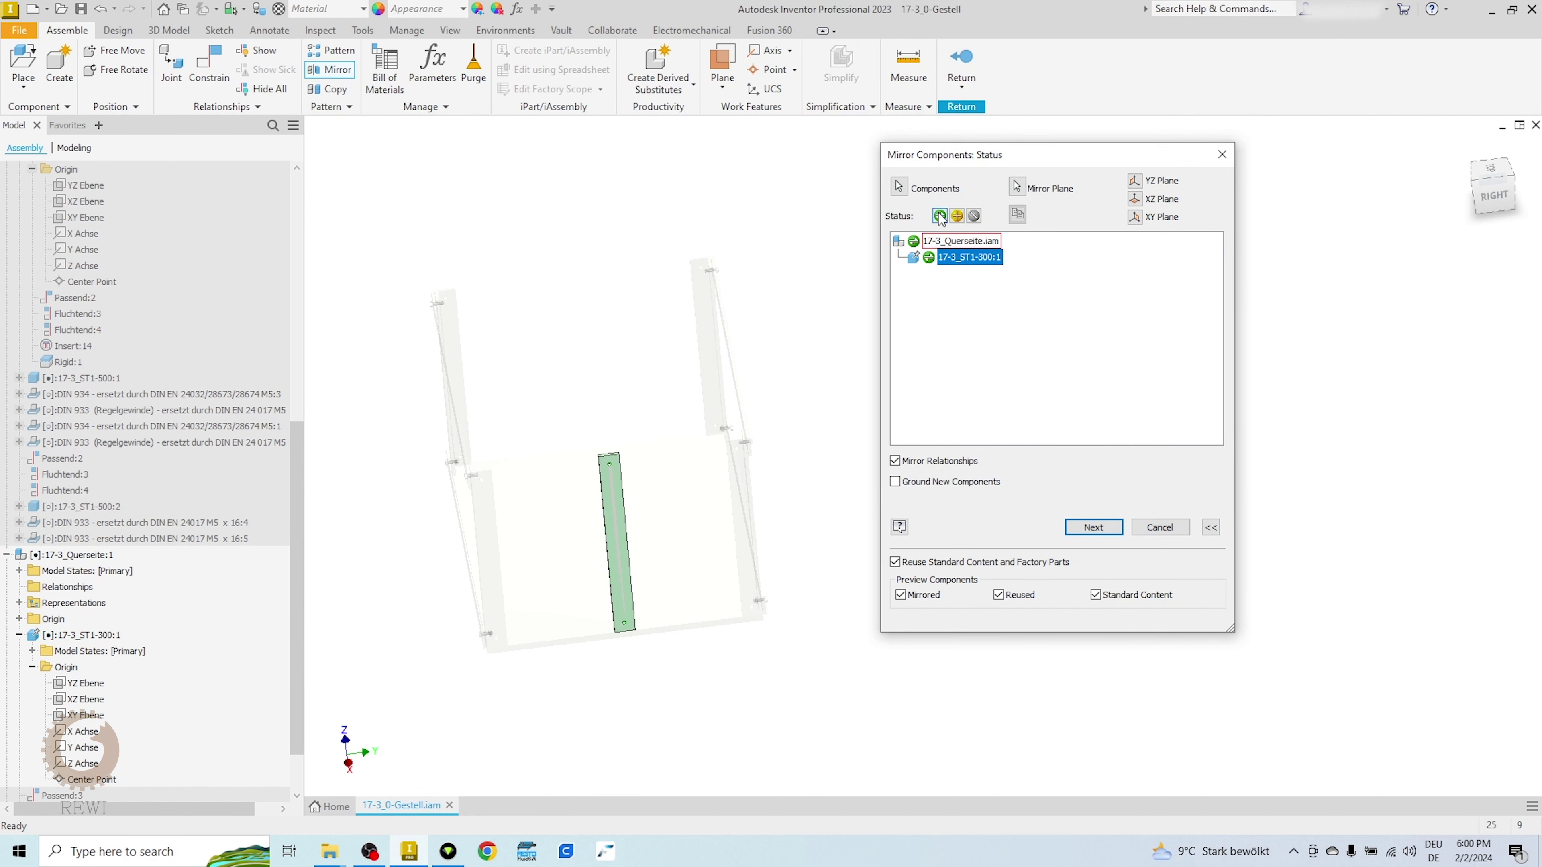
{"action": "left_click", "coordinate": [1093, 527]}
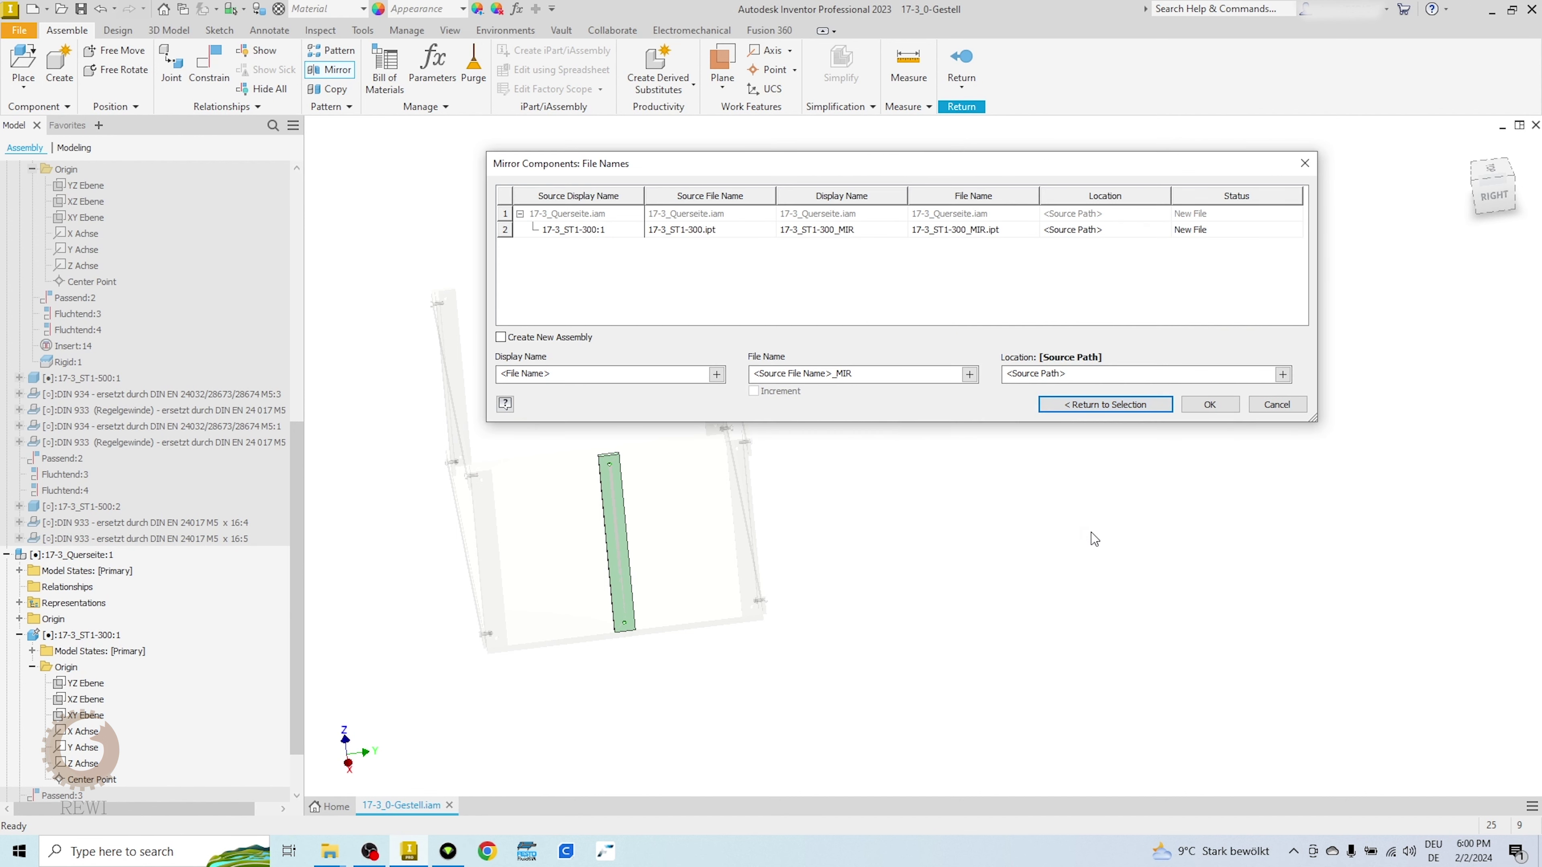
{"action": "double_click", "coordinate": [869, 229]}
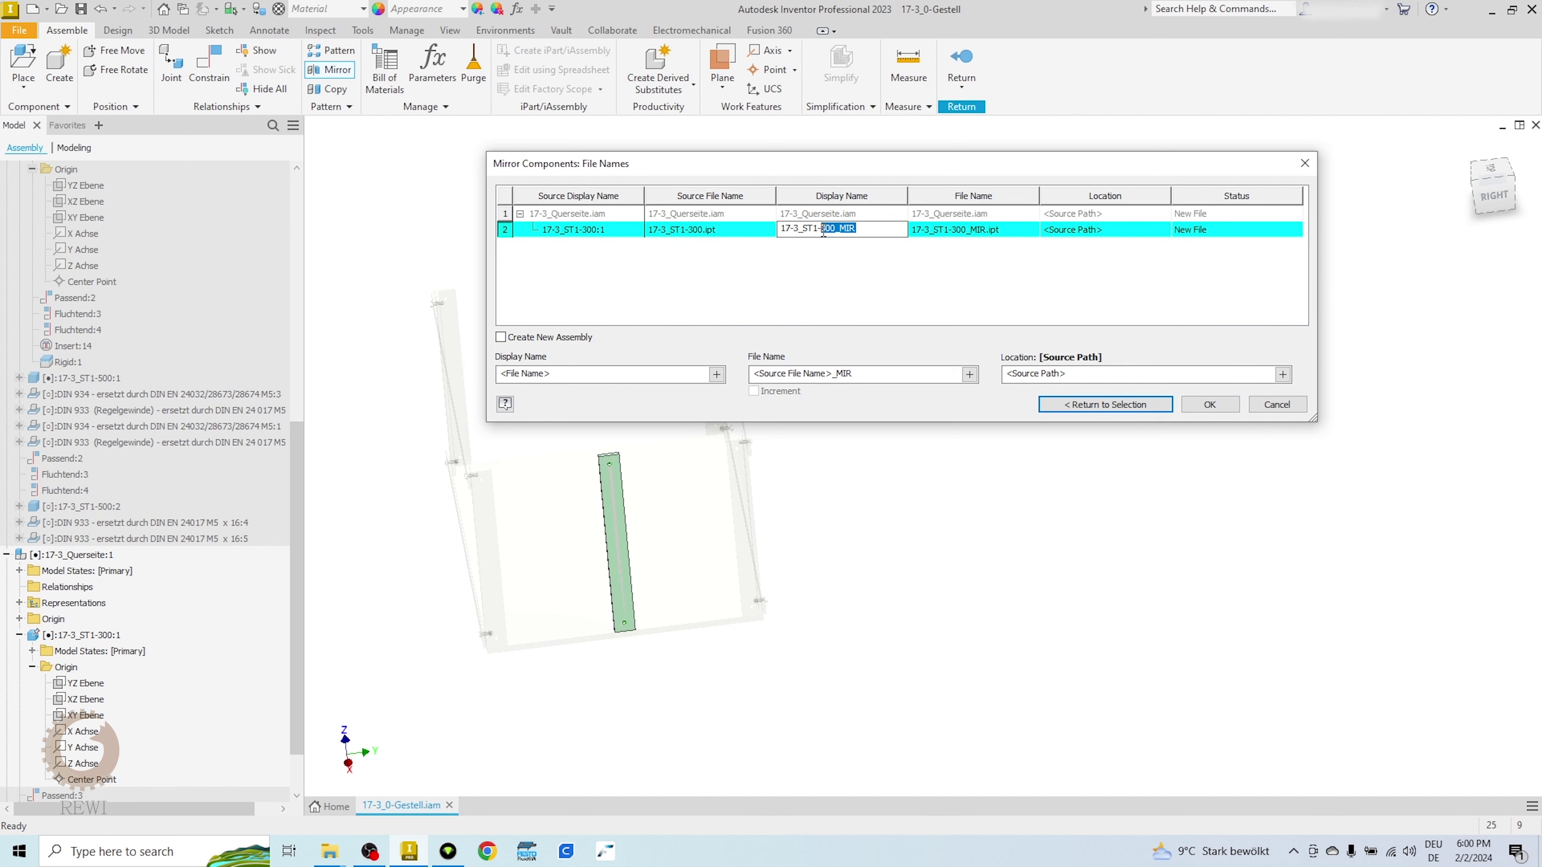
{"action": "type", "text": "400"}
{"action": "double_click", "coordinate": [975, 229]}
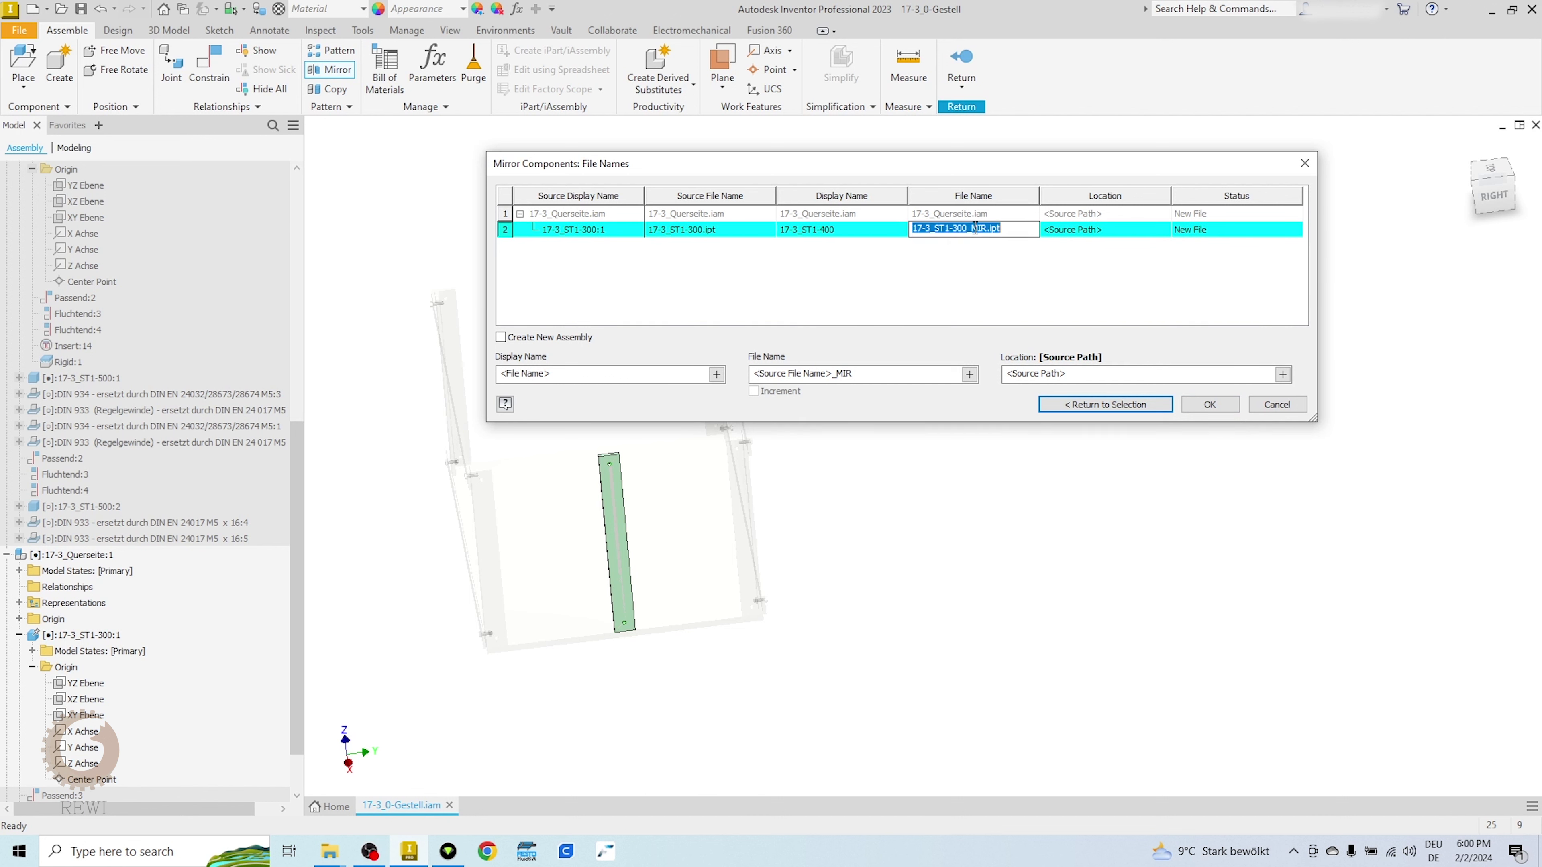
{"action": "left_click", "coordinate": [988, 228]}
{"action": "type", "text": "400"}
{"action": "left_click", "coordinate": [1210, 404]}
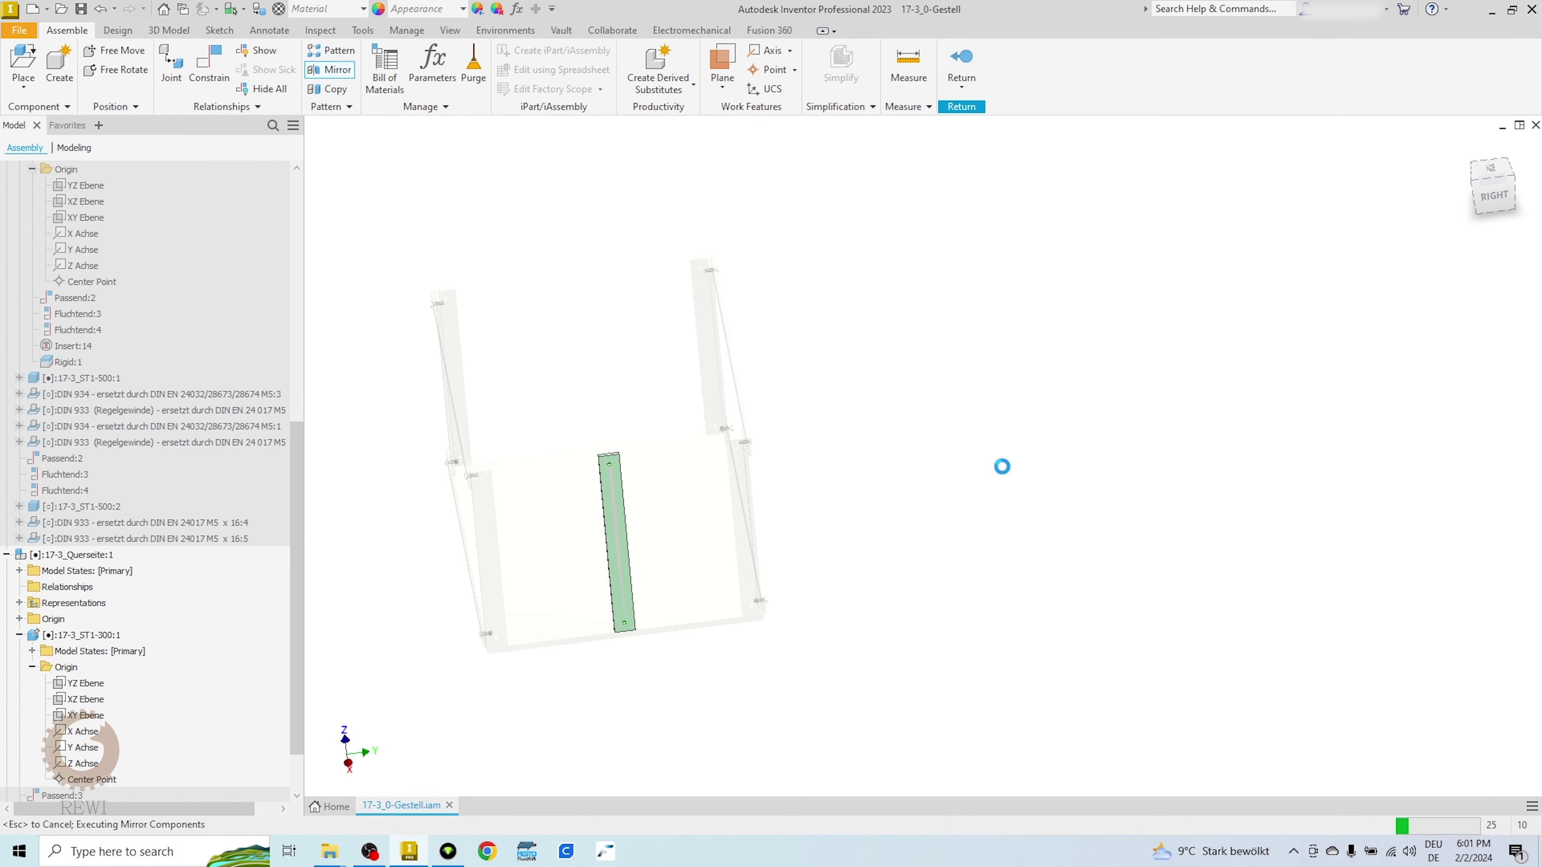
Step: Unground the mirrored 17-3_ST1-400 upright and drag it clear of the original
{"action": "key", "text": "F6"}
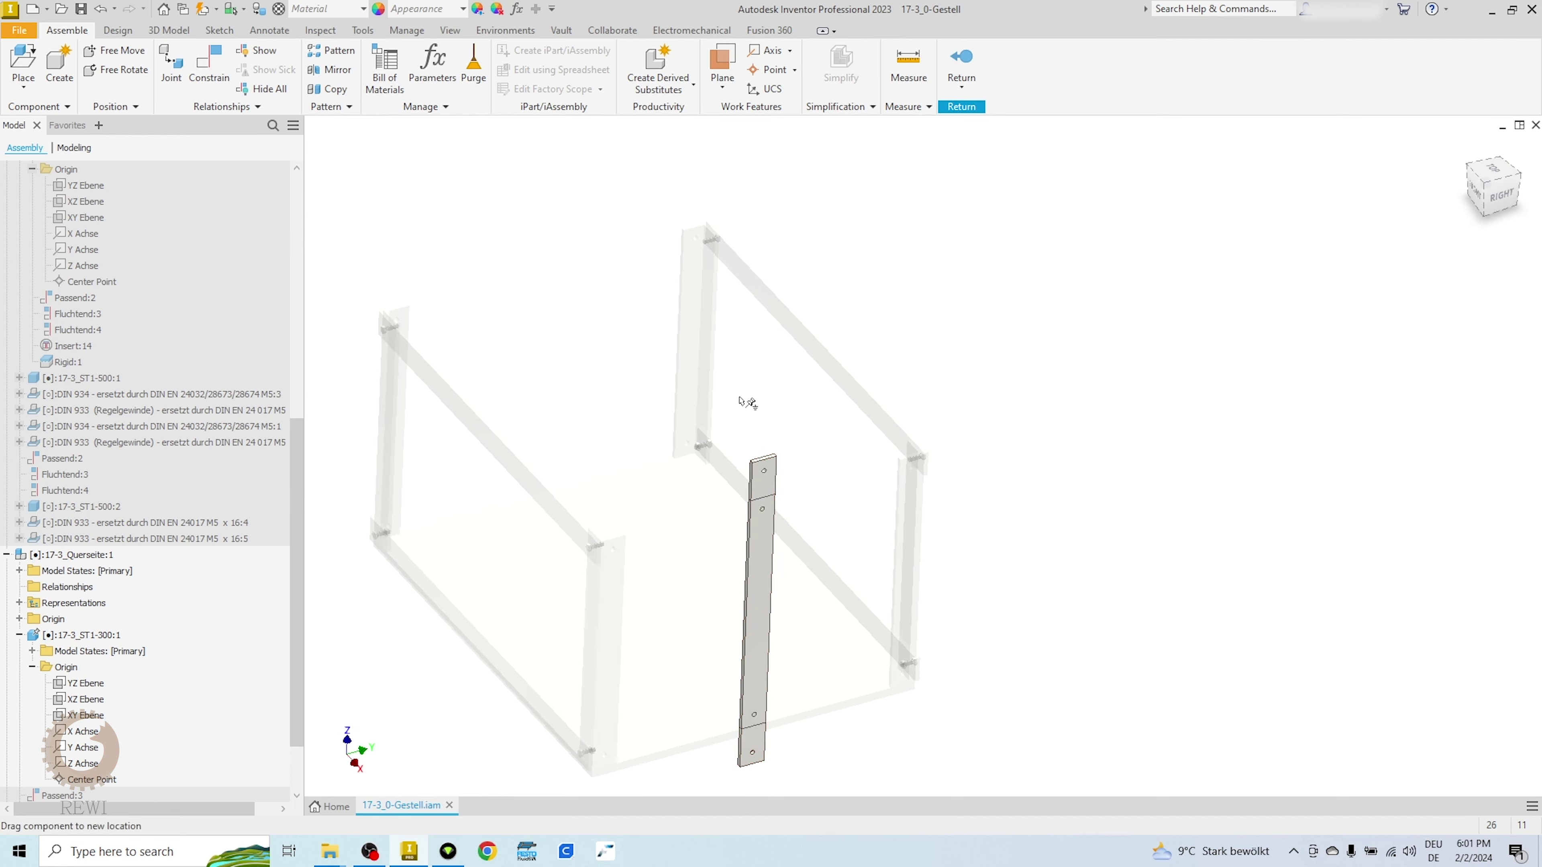
{"action": "right_click", "coordinate": [760, 495]}
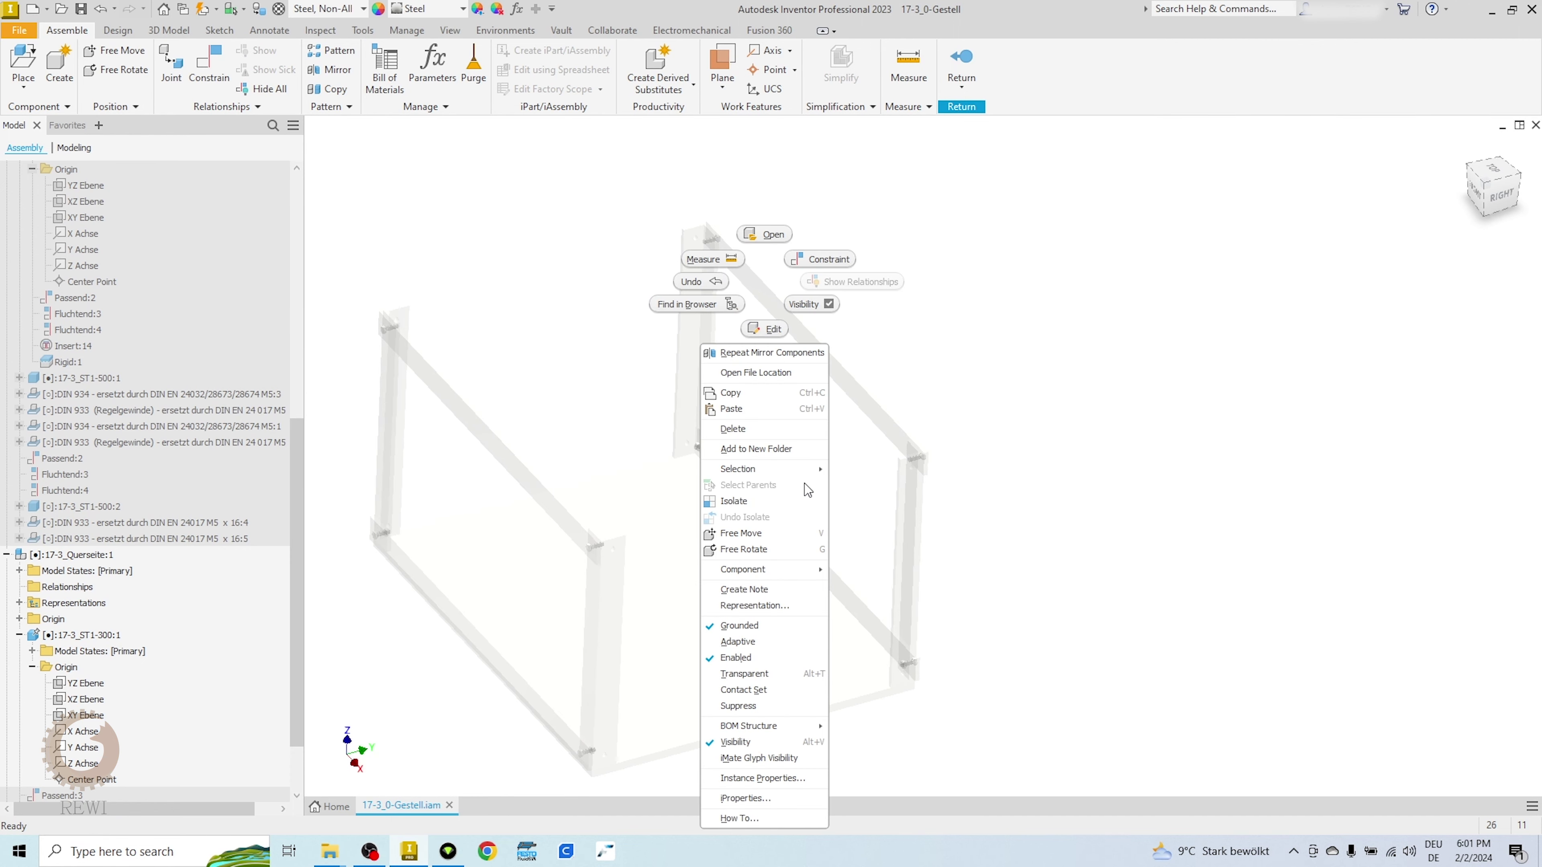
{"action": "left_click", "coordinate": [757, 628]}
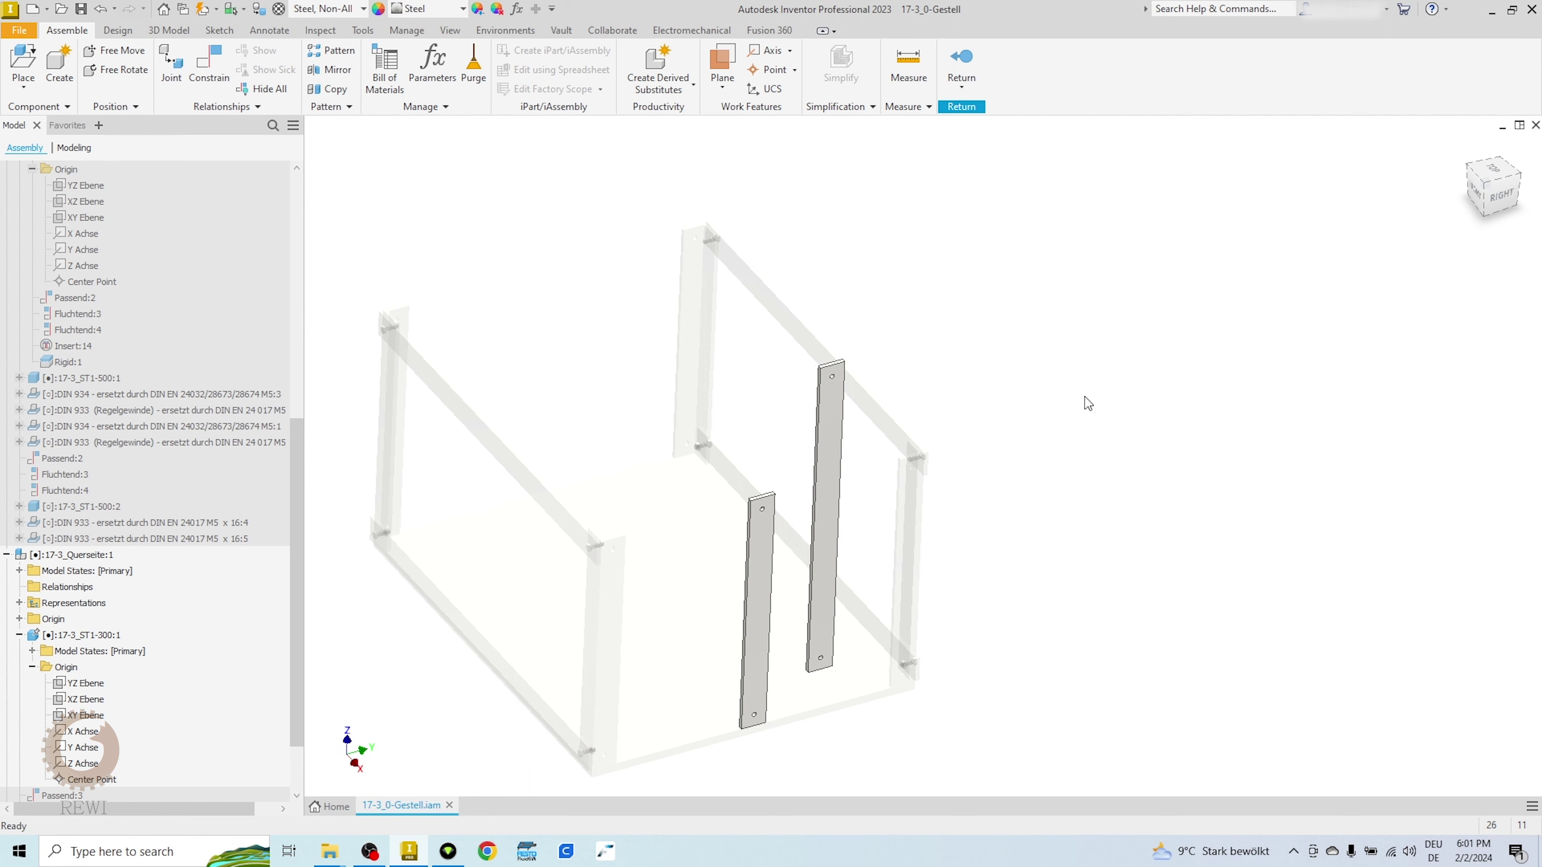
{"action": "middle_click_drag", "start_coordinate": [1086, 403], "coordinate": [972, 438], "text": "shift"}
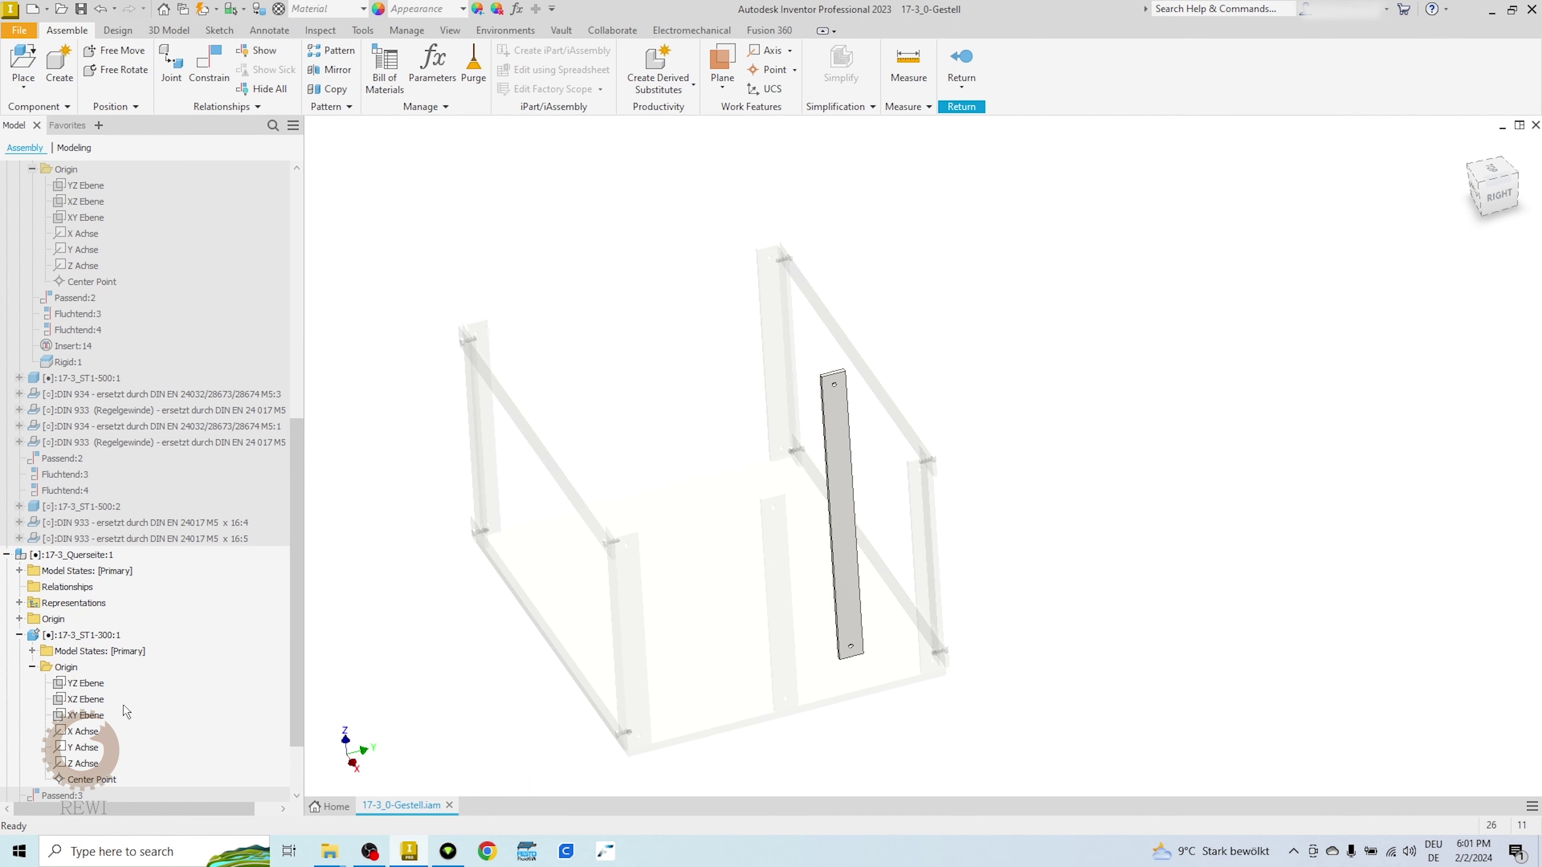
Step: Change the new upright's Rectangular Pattern1 to three holes
{"action": "double_click", "coordinate": [135, 711]}
{"action": "double_click", "coordinate": [111, 749]}
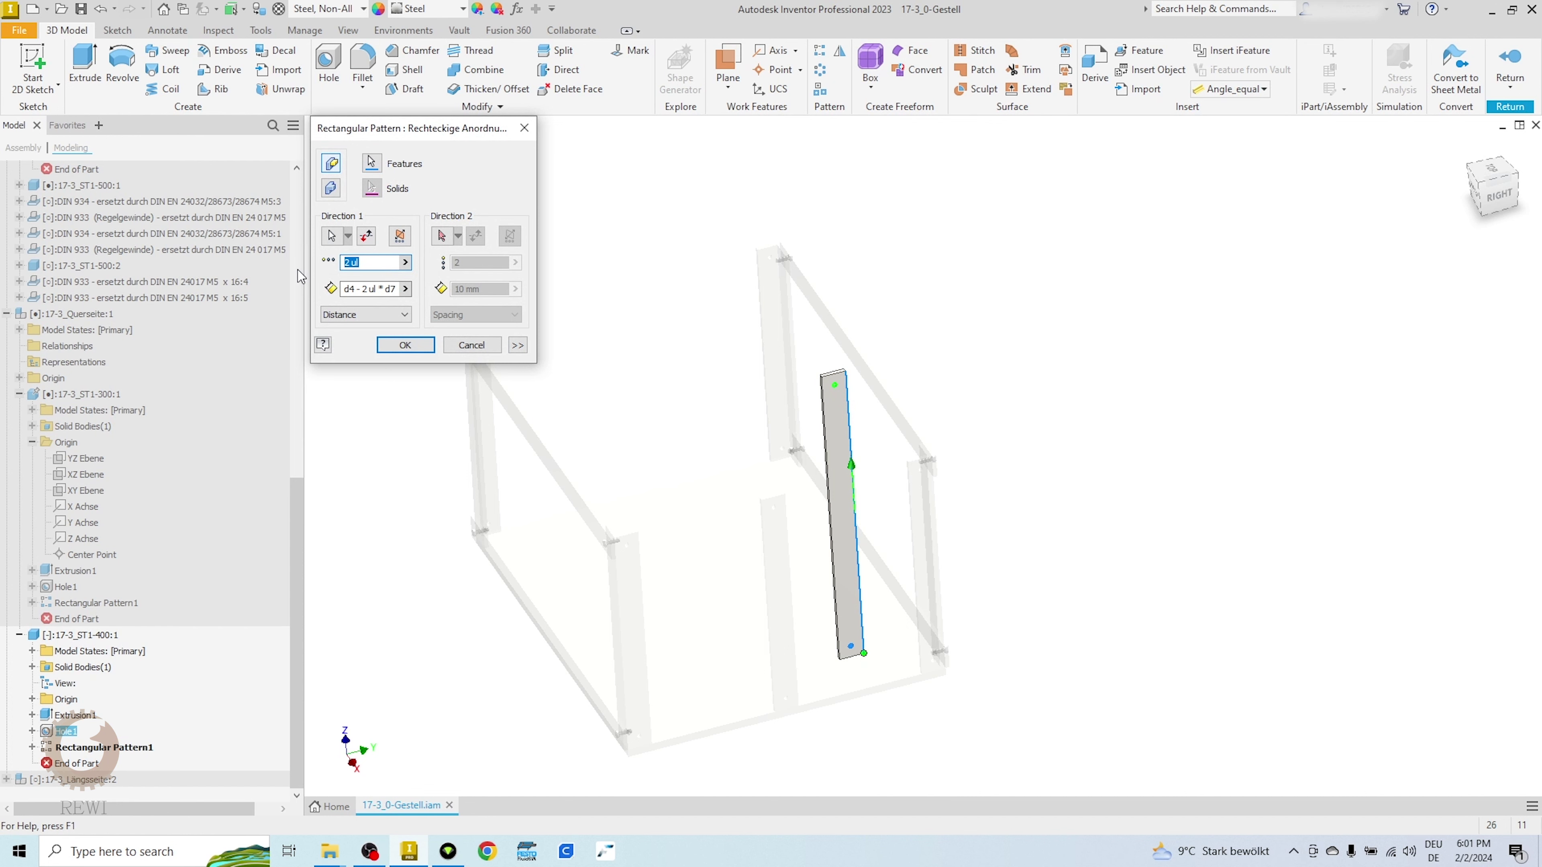
{"action": "key", "text": "Return"}
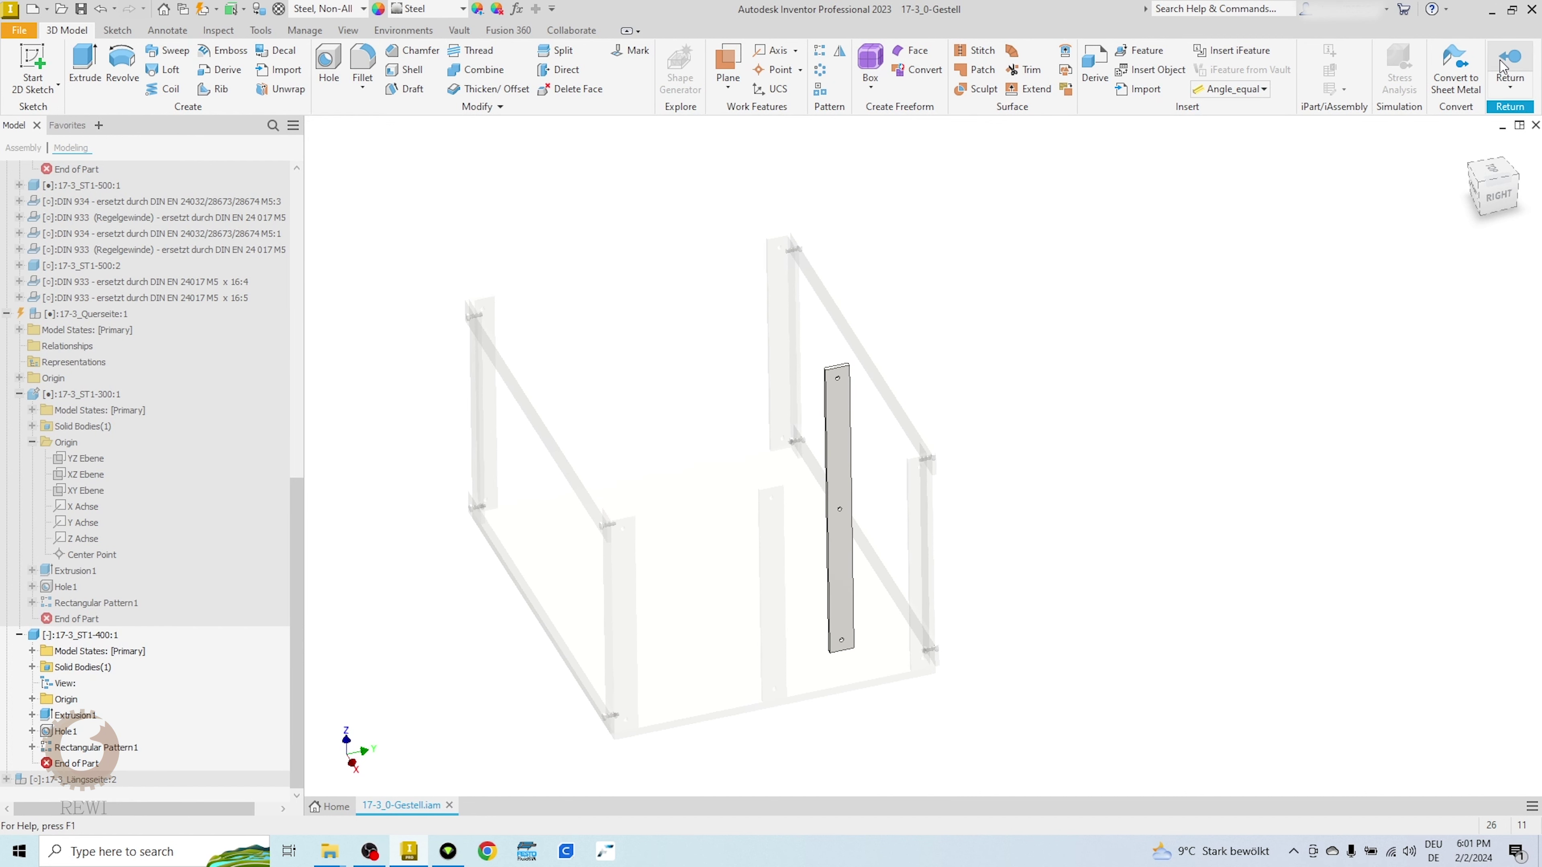
{"action": "right_click", "coordinate": [1084, 413]}
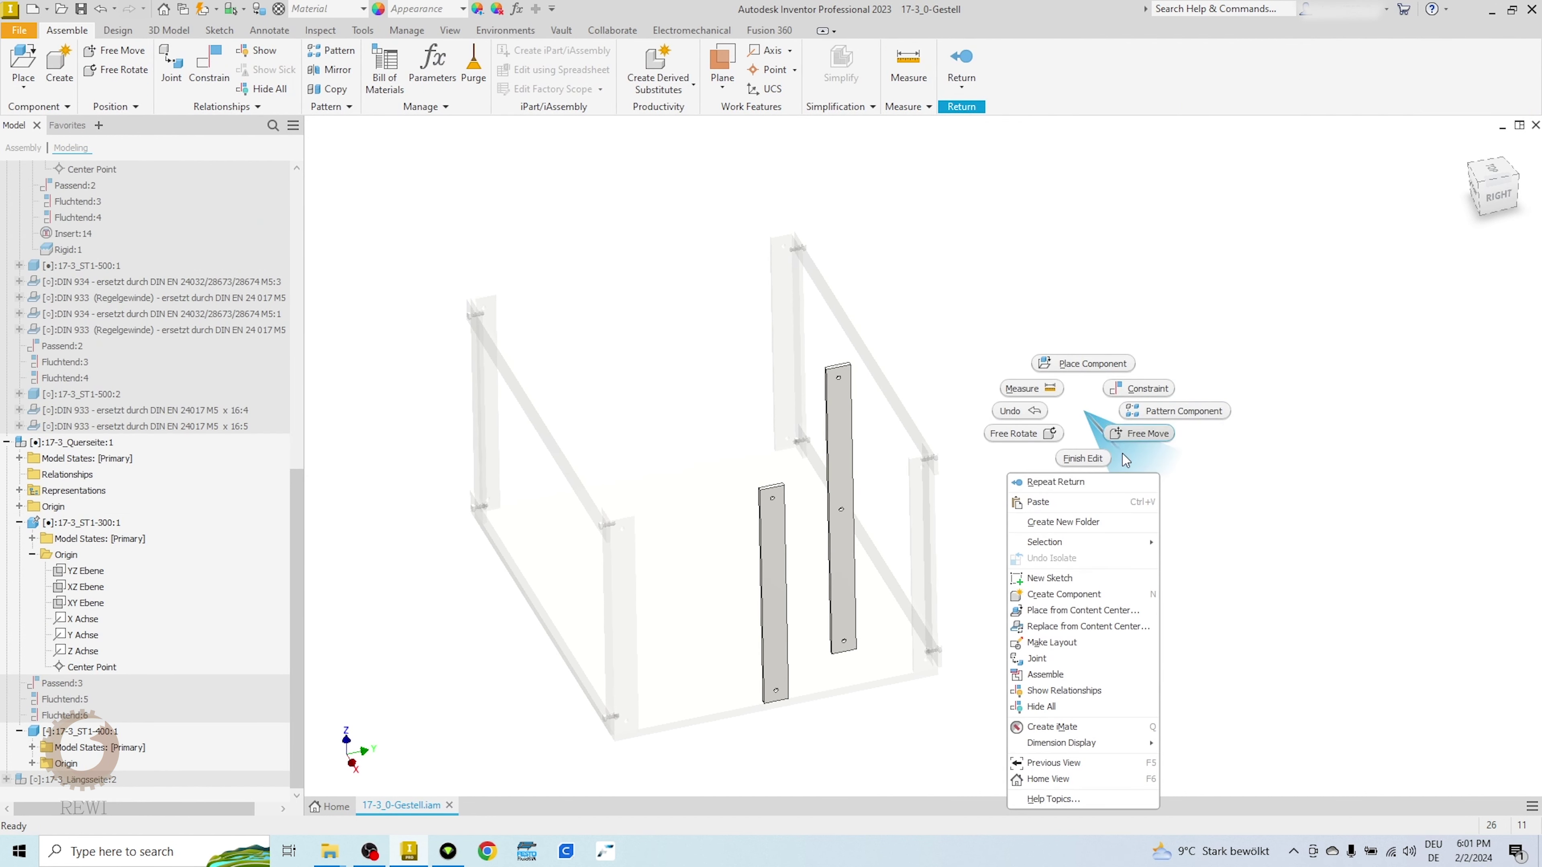
Step: Rigidly join ST1-400:1 to ST1-300:1 at the hole centres with two aligned faces
{"action": "left_click", "coordinate": [1077, 659]}
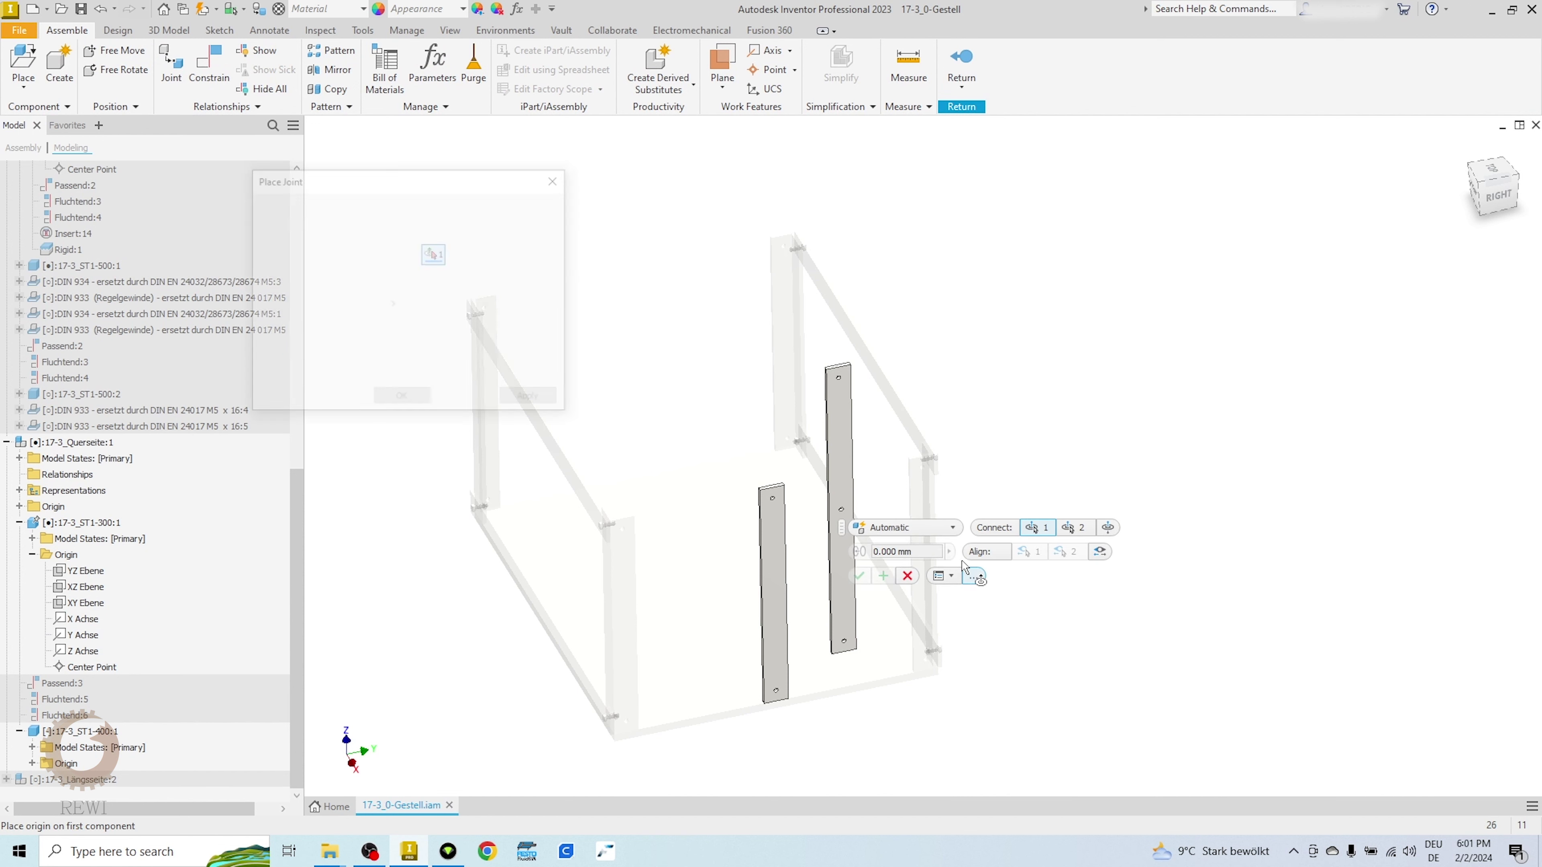
{"action": "scroll", "coordinate": [668, 489], "scroll_direction": "down", "scroll_amount": 5}
{"action": "left_click", "coordinate": [668, 489]}
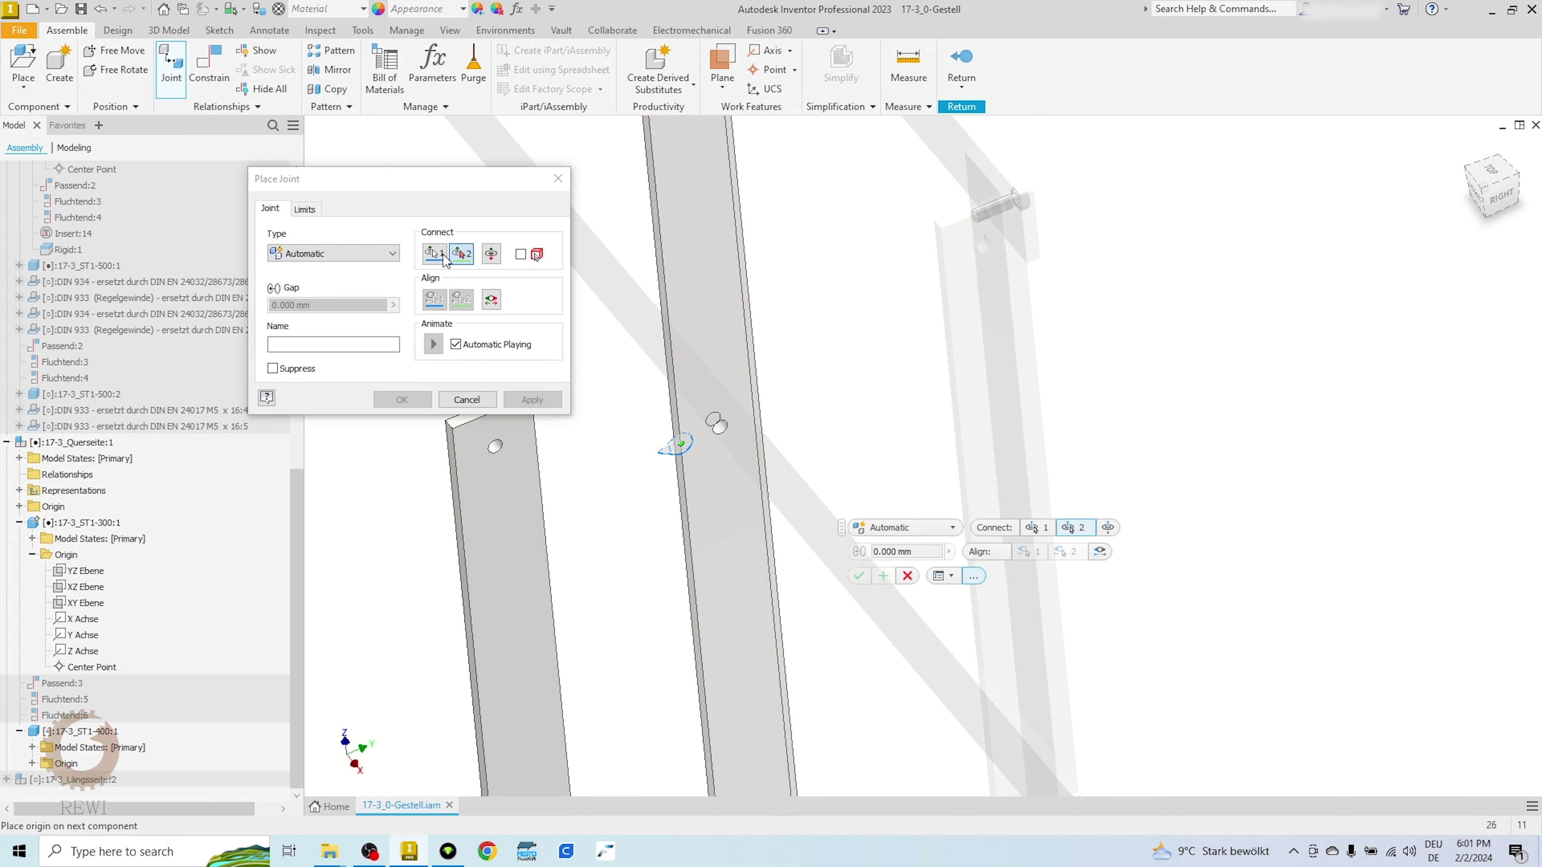
{"action": "left_click", "coordinate": [719, 427]}
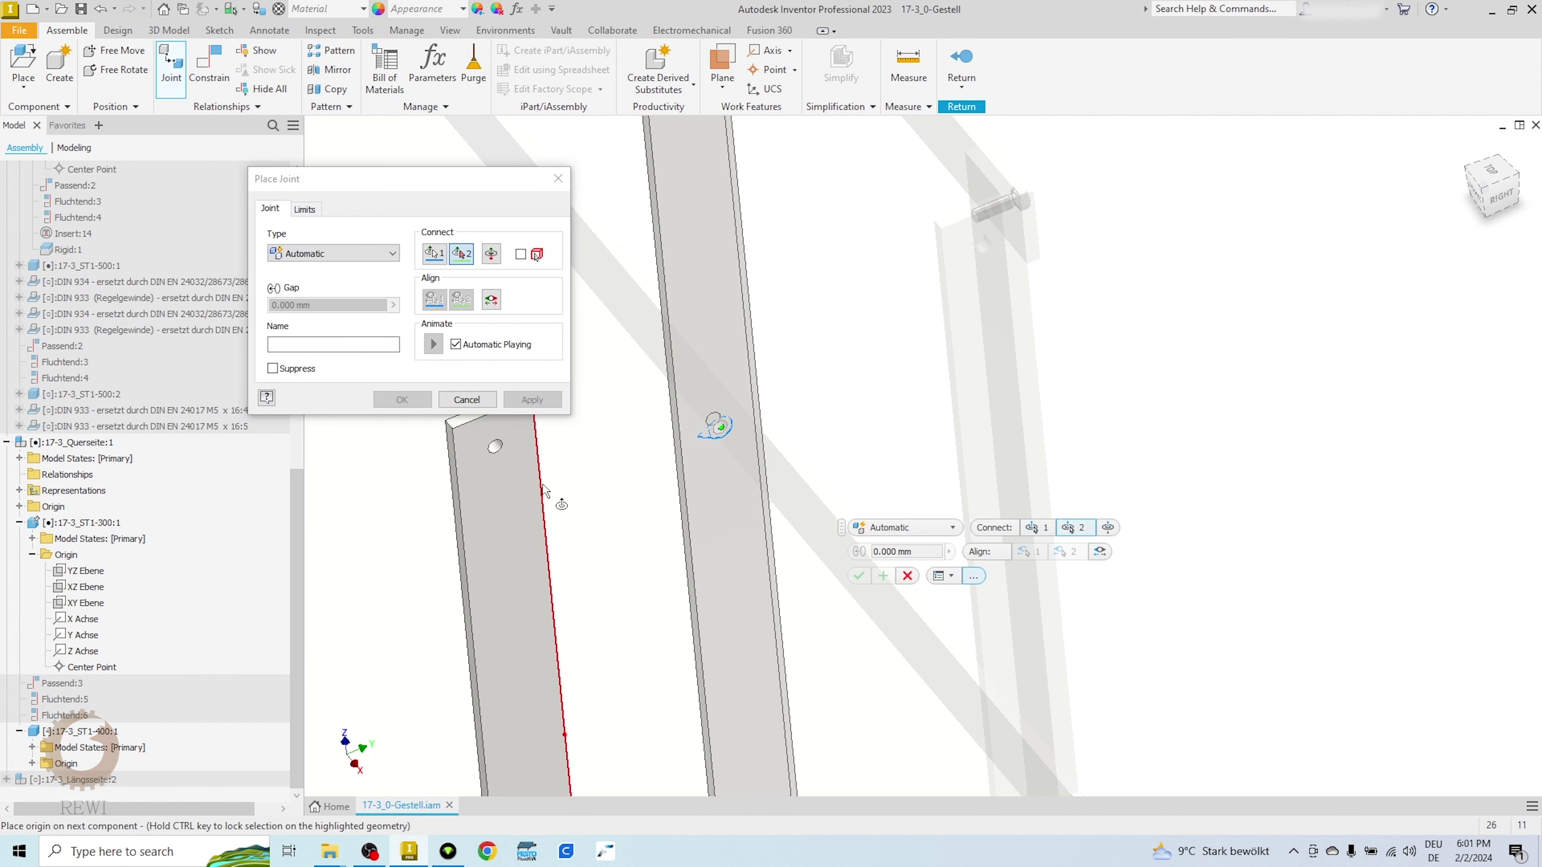
{"action": "left_click", "coordinate": [494, 446]}
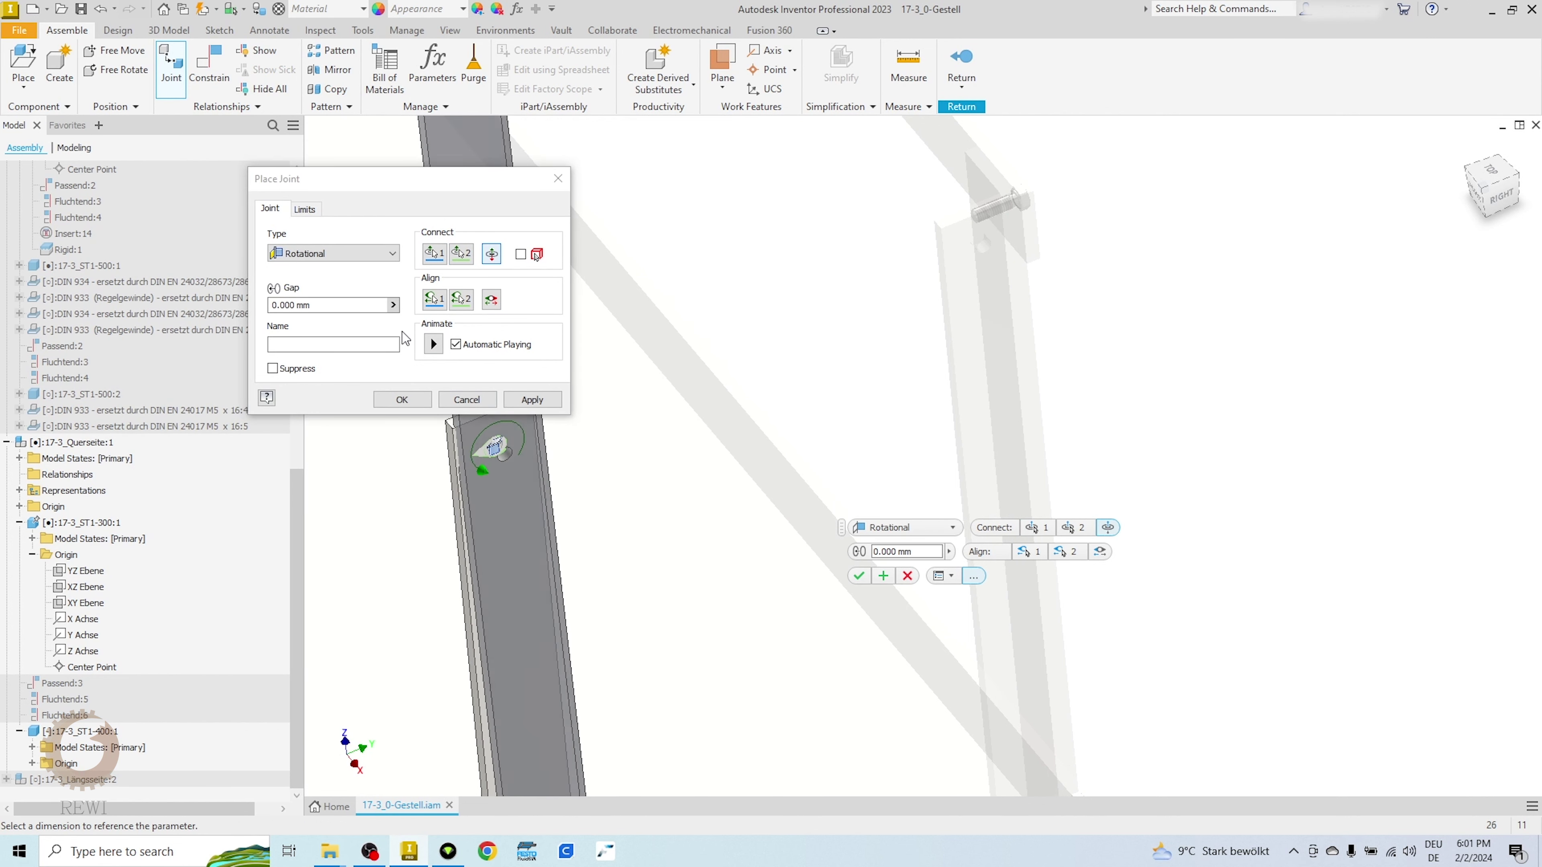
{"action": "left_click", "coordinate": [332, 254]}
{"action": "left_click", "coordinate": [304, 270]}
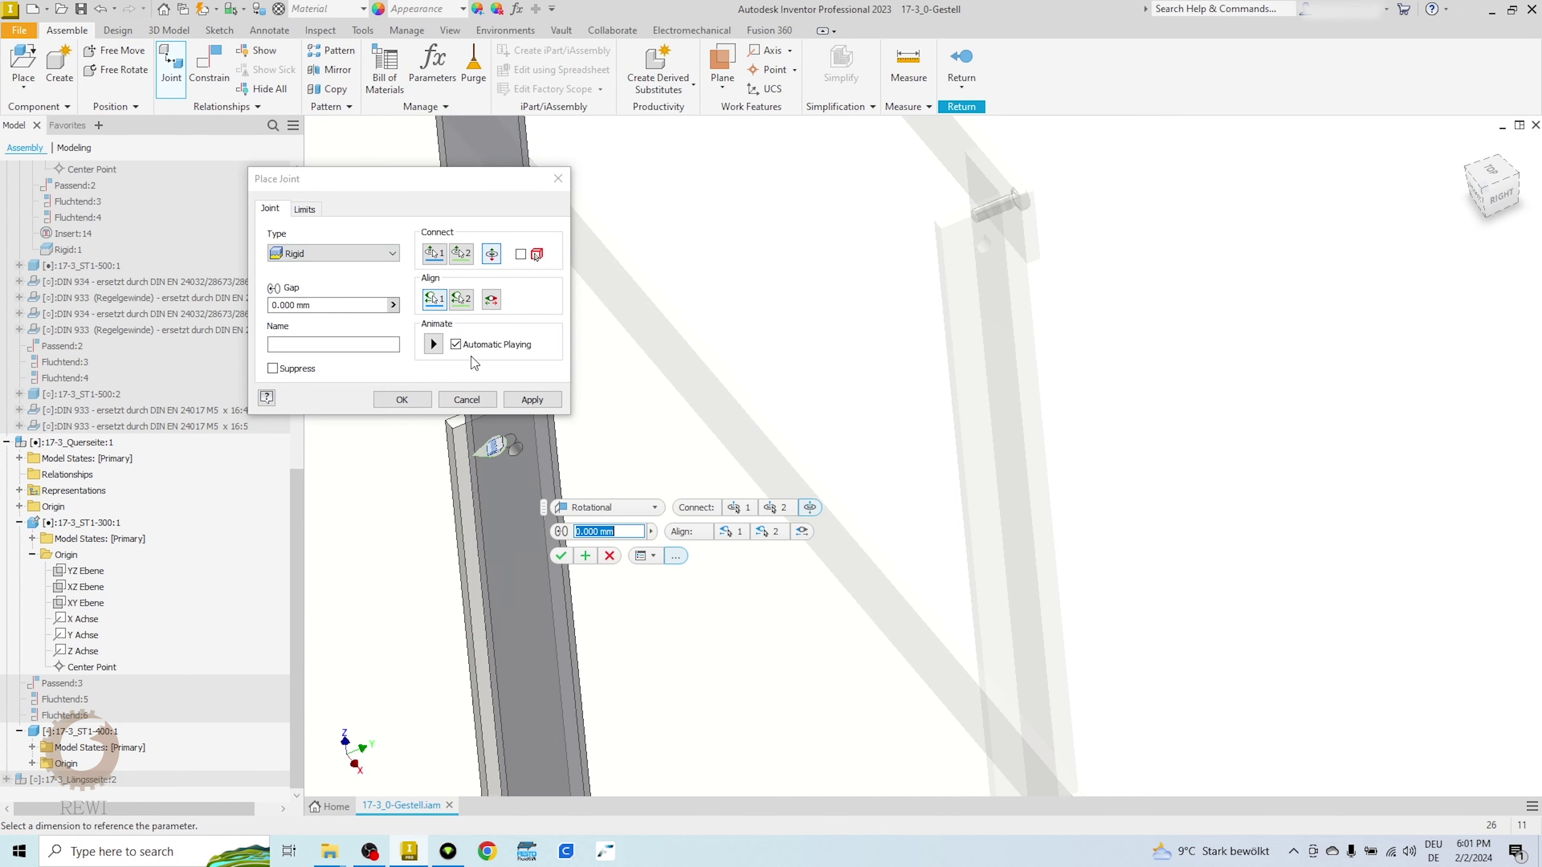
{"action": "left_click", "coordinate": [434, 298]}
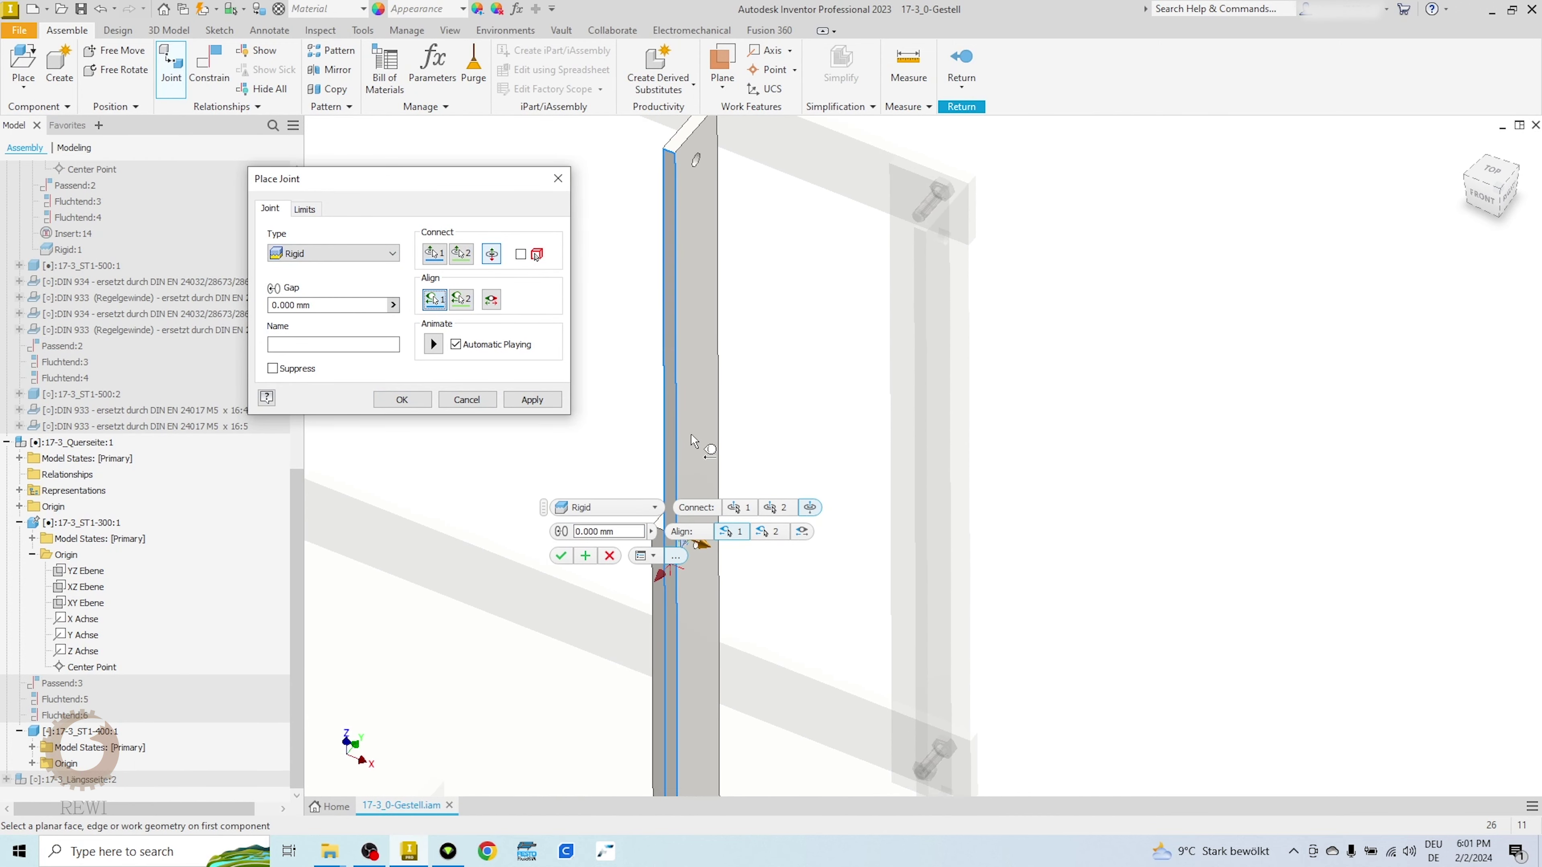
{"action": "left_click", "coordinate": [694, 441]}
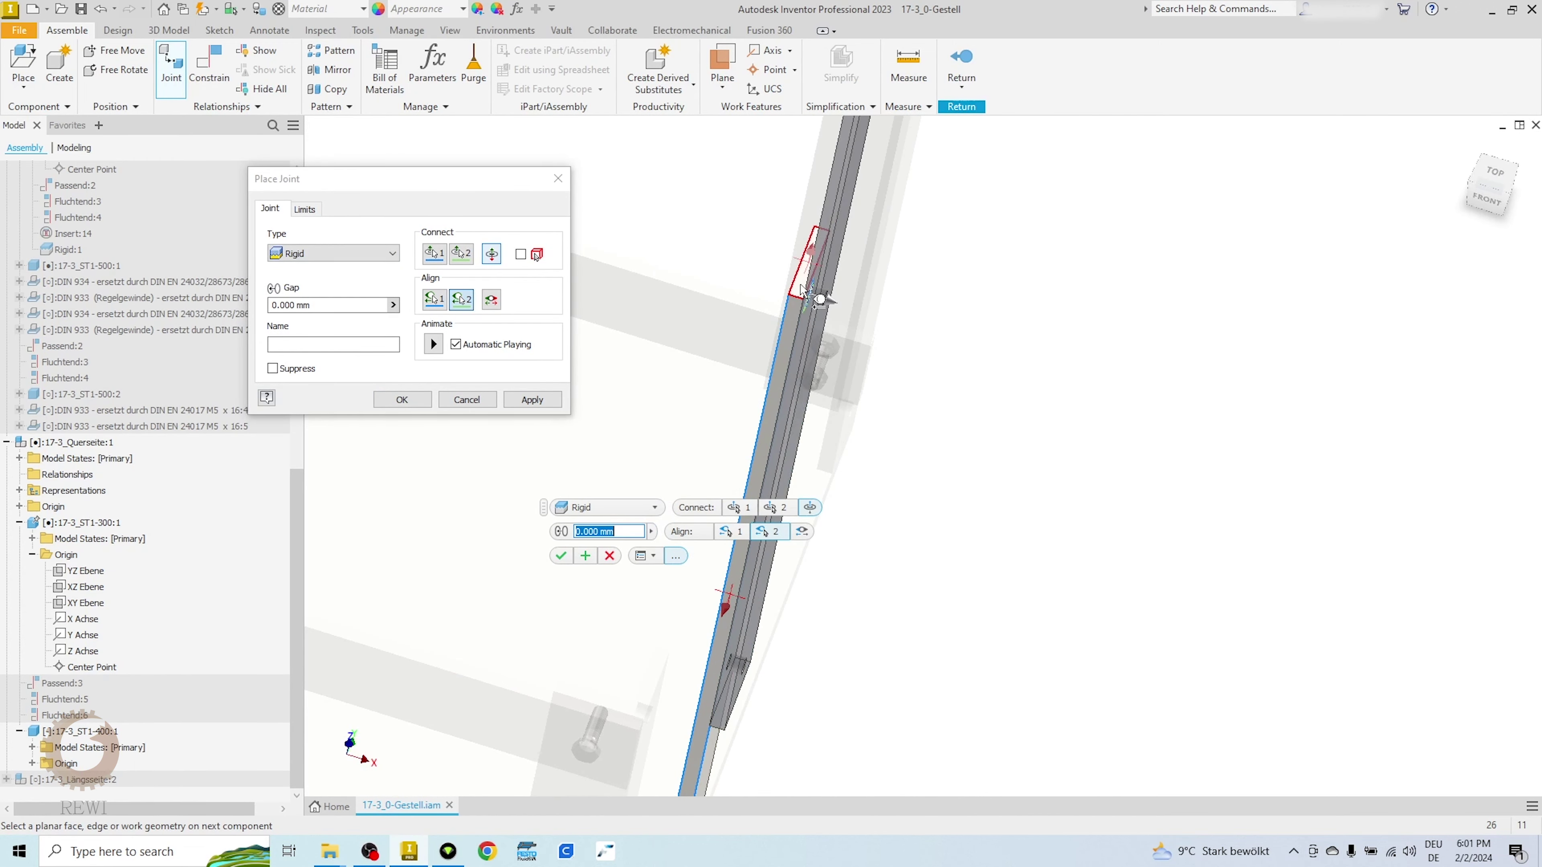
{"action": "left_click", "coordinate": [802, 285]}
{"action": "left_click", "coordinate": [402, 400]}
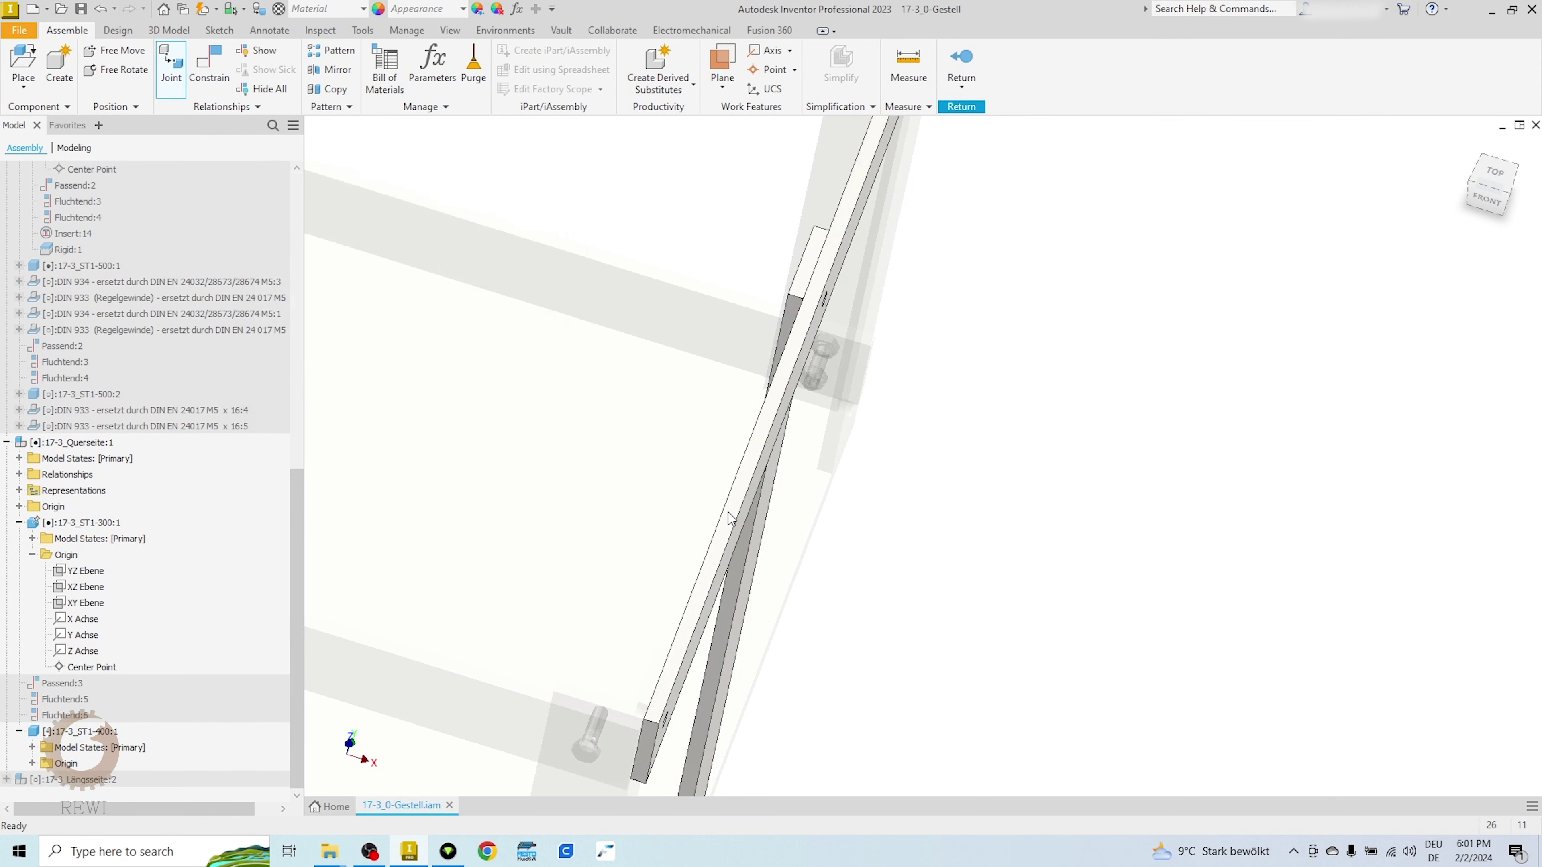
{"action": "left_click", "coordinate": [864, 236]}
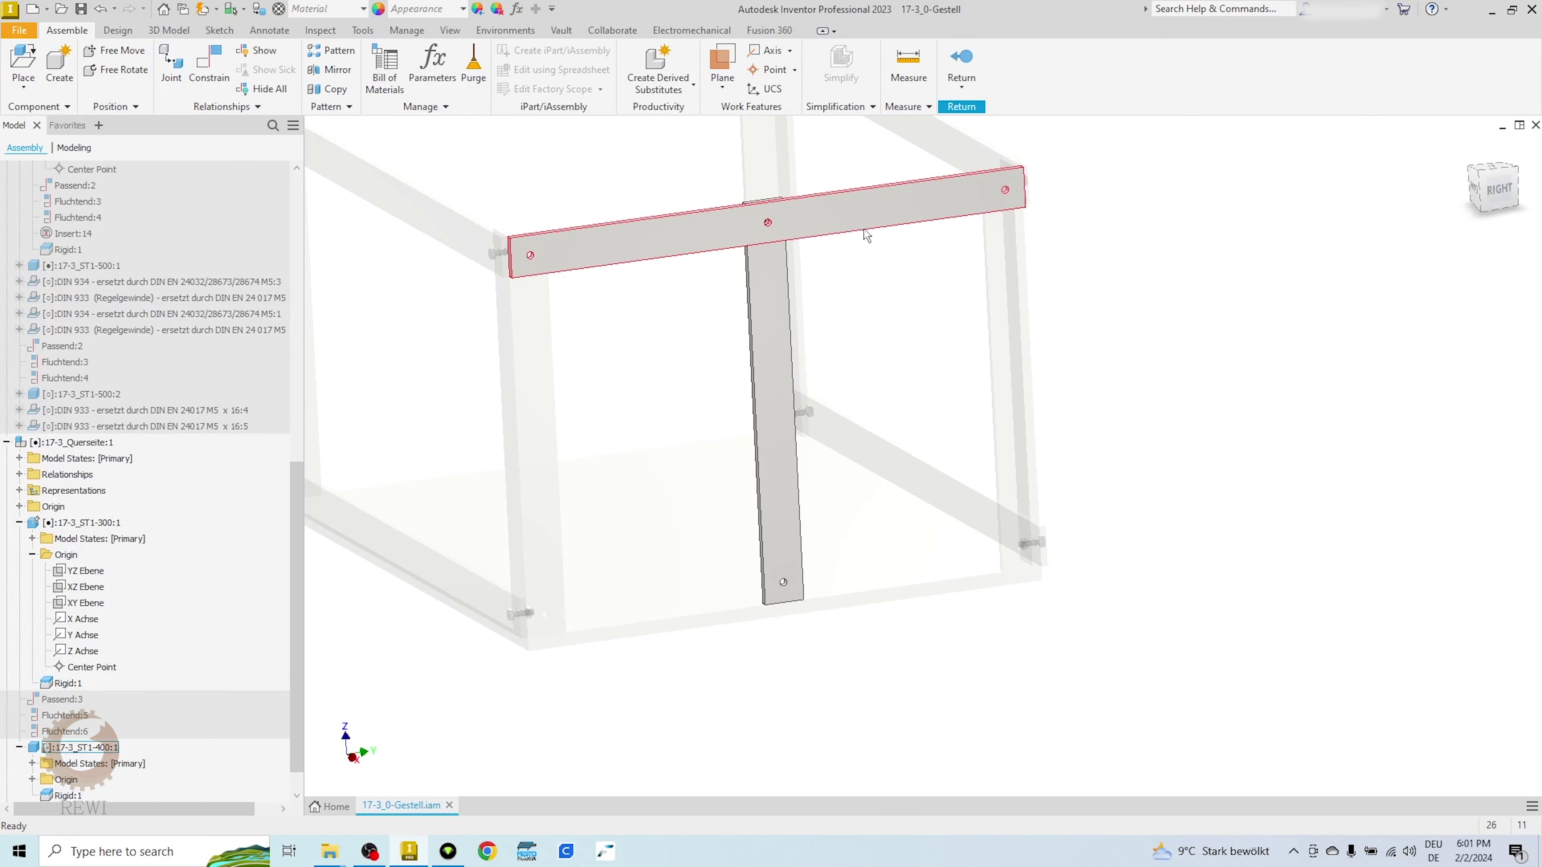
Step: Mirror the top crossbar about the upright's XY Ebene, after trying the XZ planes
{"action": "left_click", "coordinate": [330, 69]}
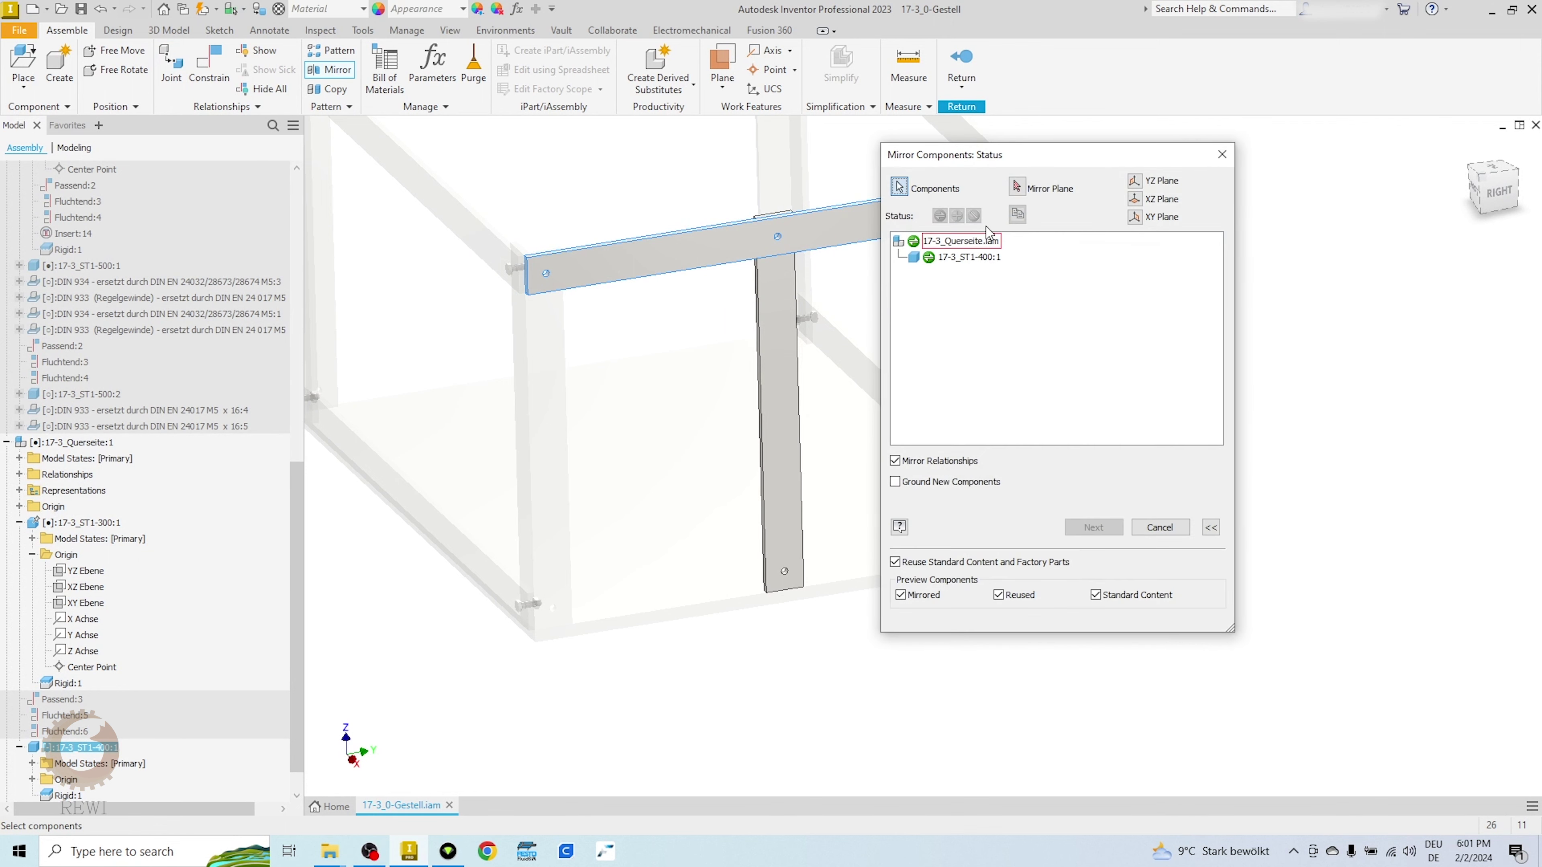
{"action": "left_click", "coordinate": [1018, 187]}
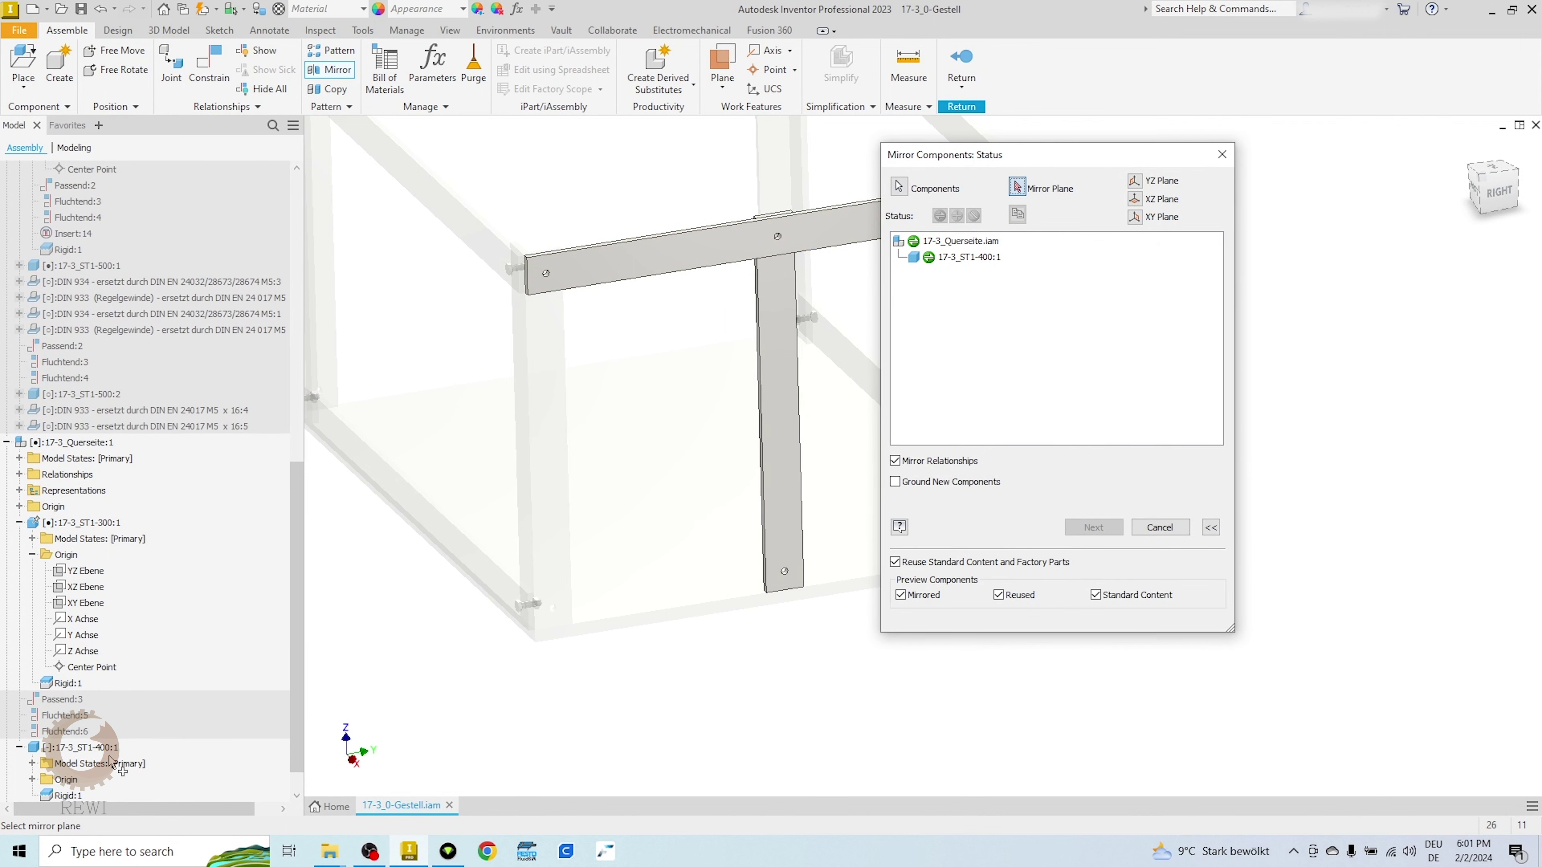
{"action": "scroll", "coordinate": [110, 763], "scroll_direction": "down", "scroll_amount": 1}
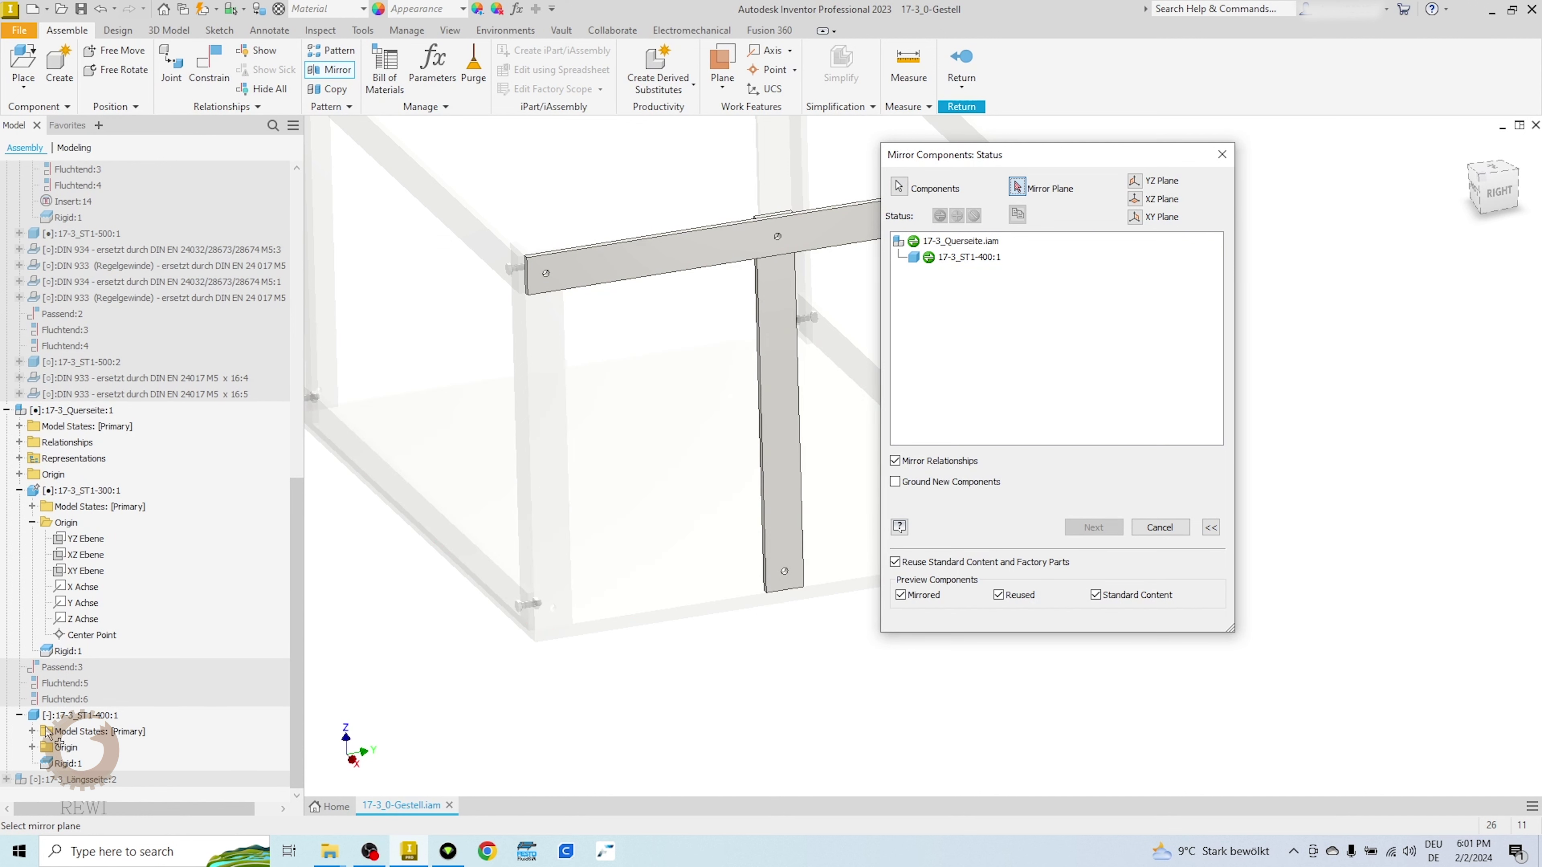
{"action": "left_click", "coordinate": [32, 747]}
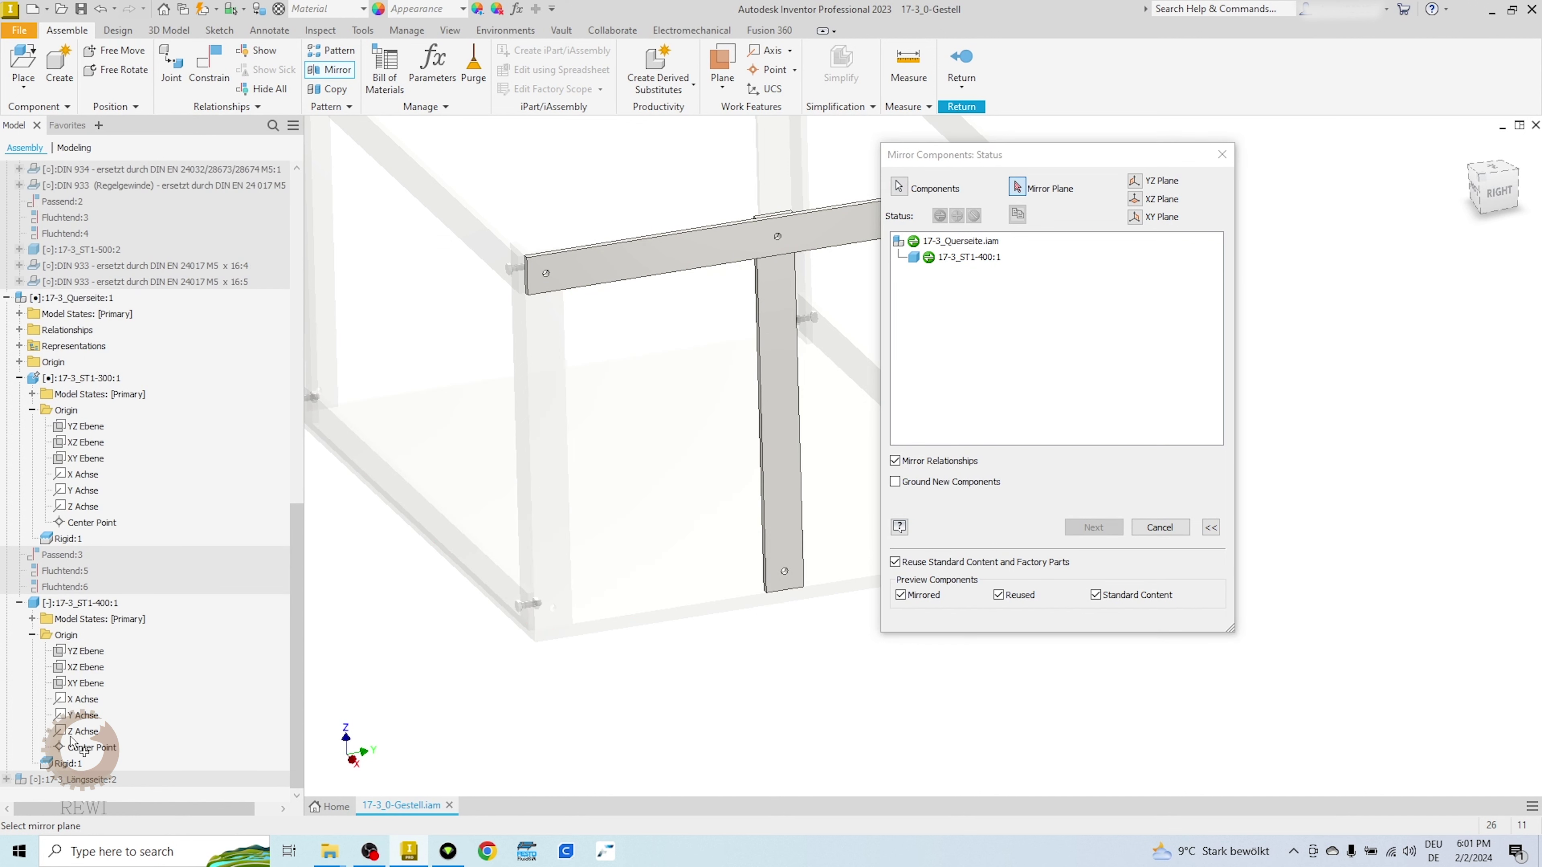
{"action": "left_click", "coordinate": [87, 667]}
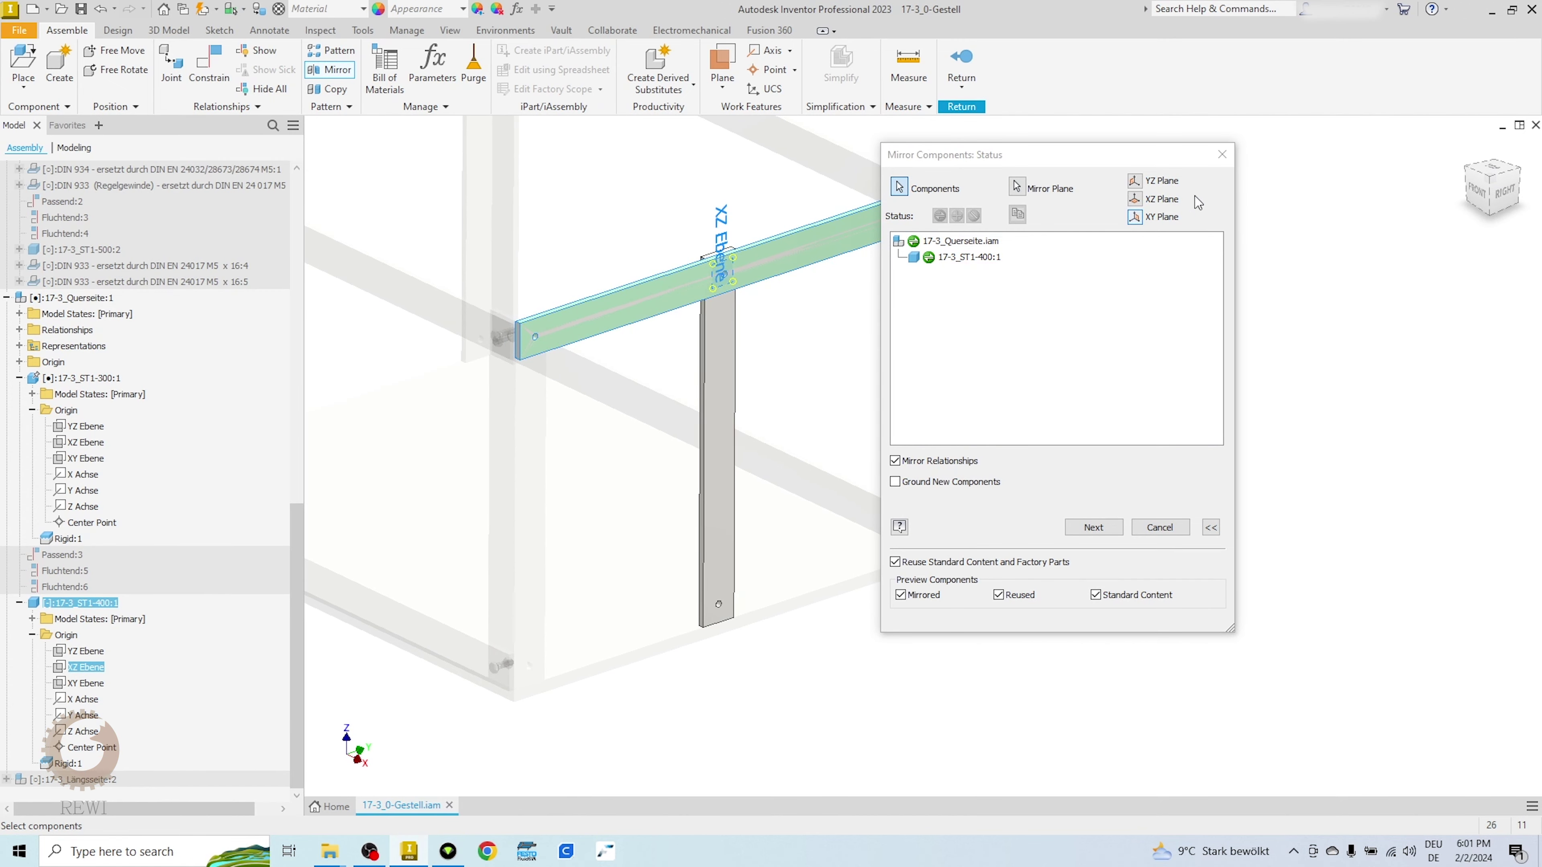
{"action": "left_click", "coordinate": [1026, 188]}
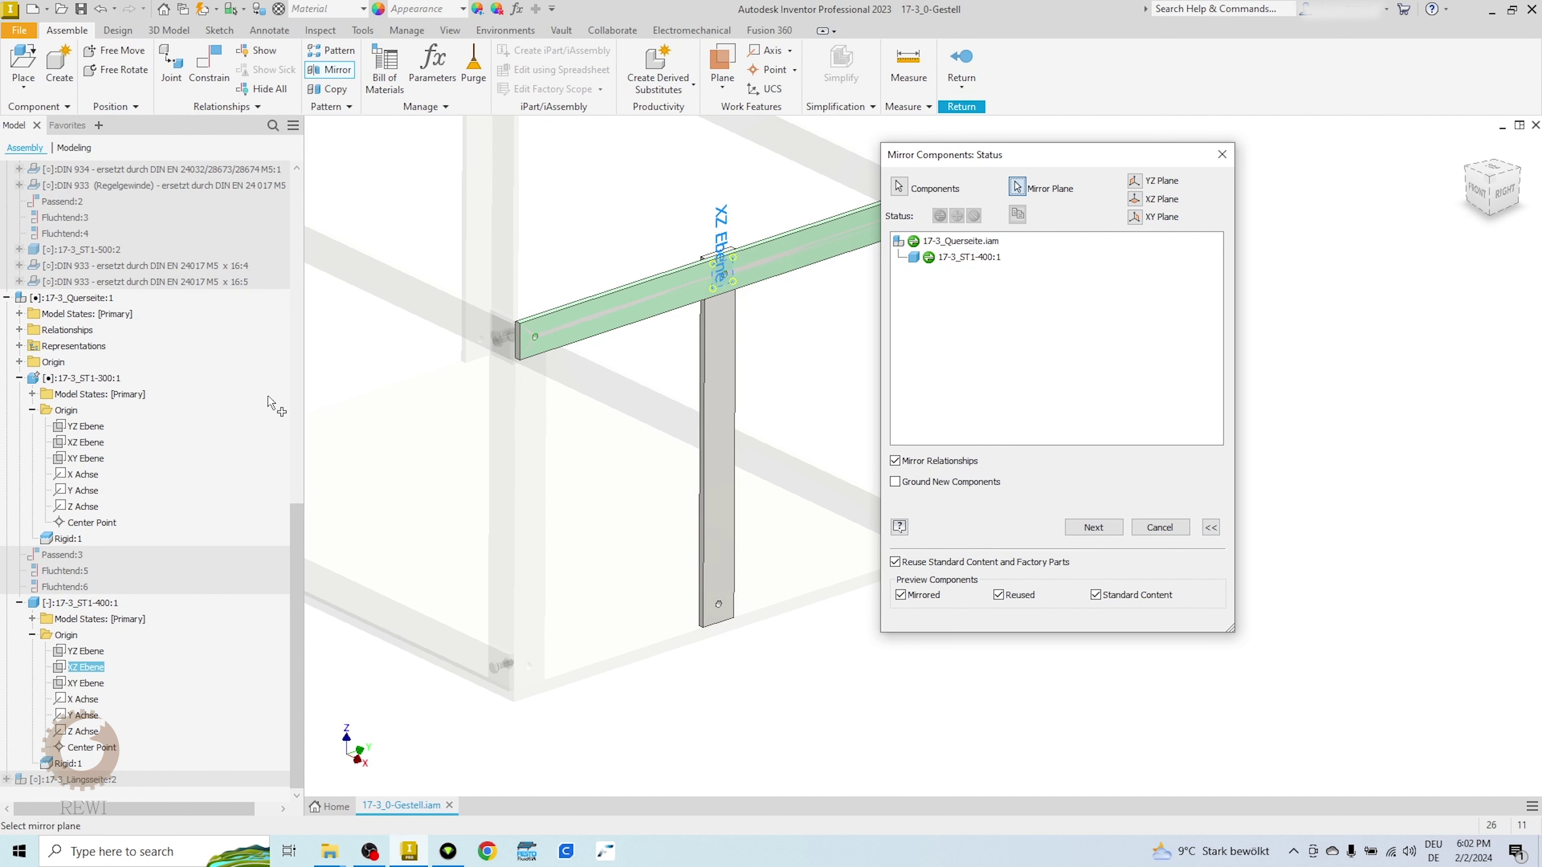
{"action": "left_click", "coordinate": [94, 444]}
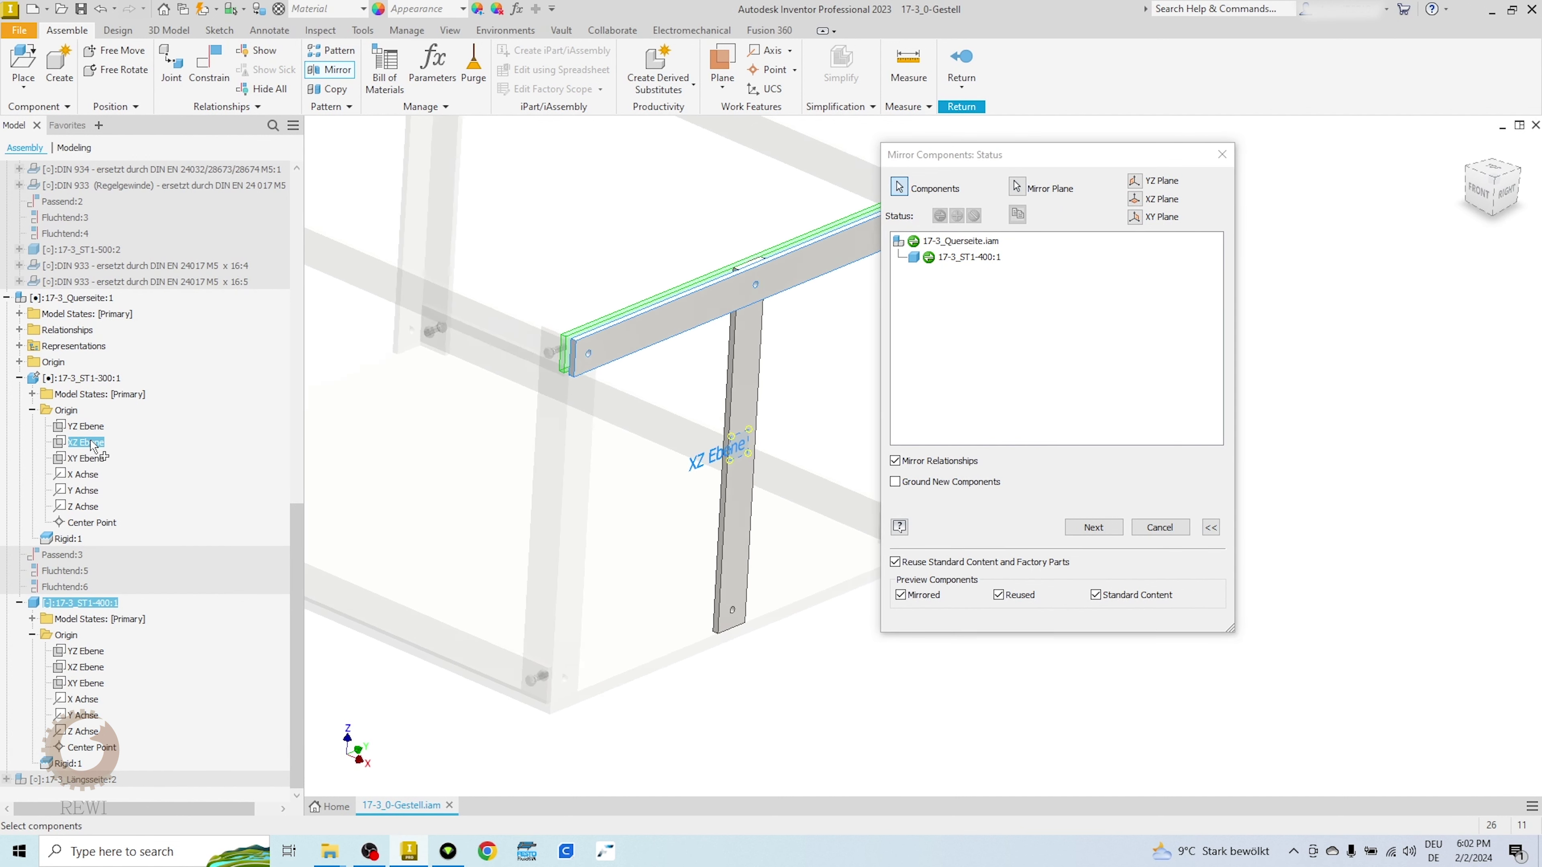
{"action": "left_click", "coordinate": [1017, 187]}
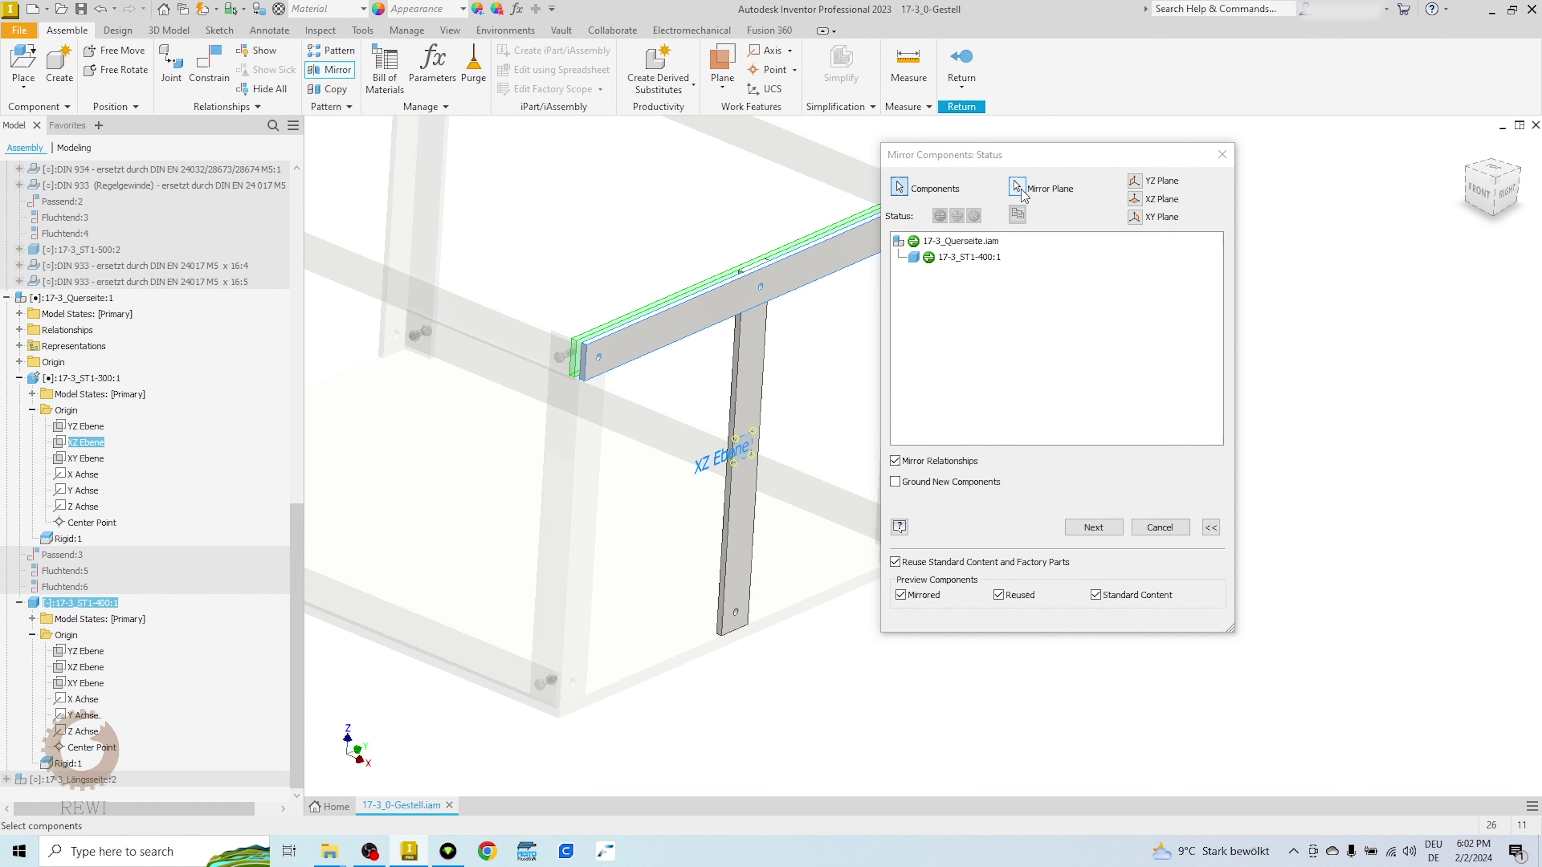
{"action": "left_click", "coordinate": [94, 460]}
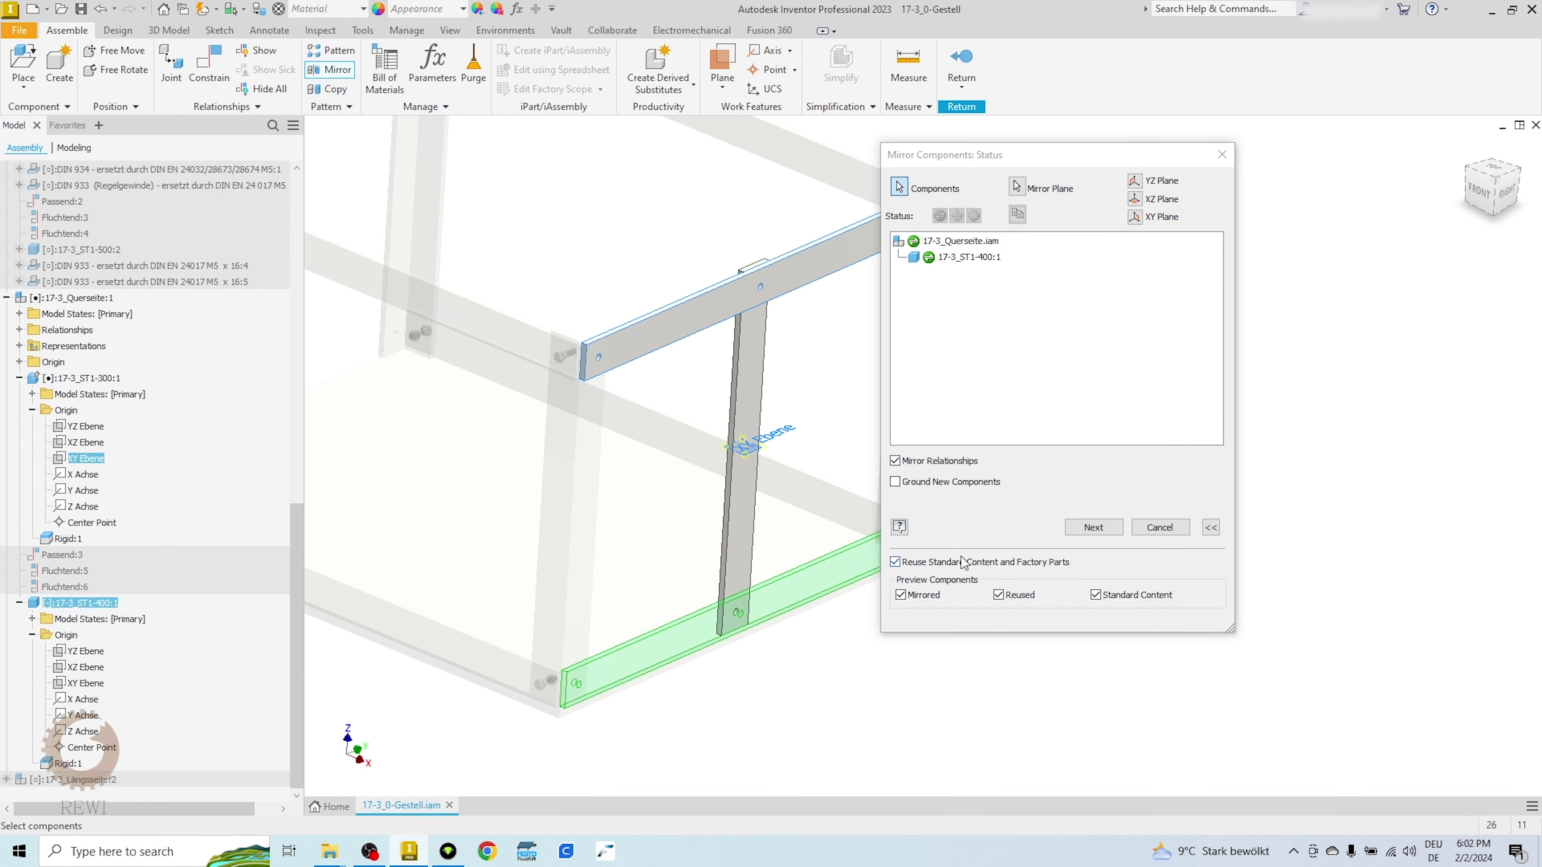
Step: Set the crossbar to Reuse and create the reused 17-3_ST1-400:2 bottom crossbar
{"action": "left_click", "coordinate": [1094, 528]}
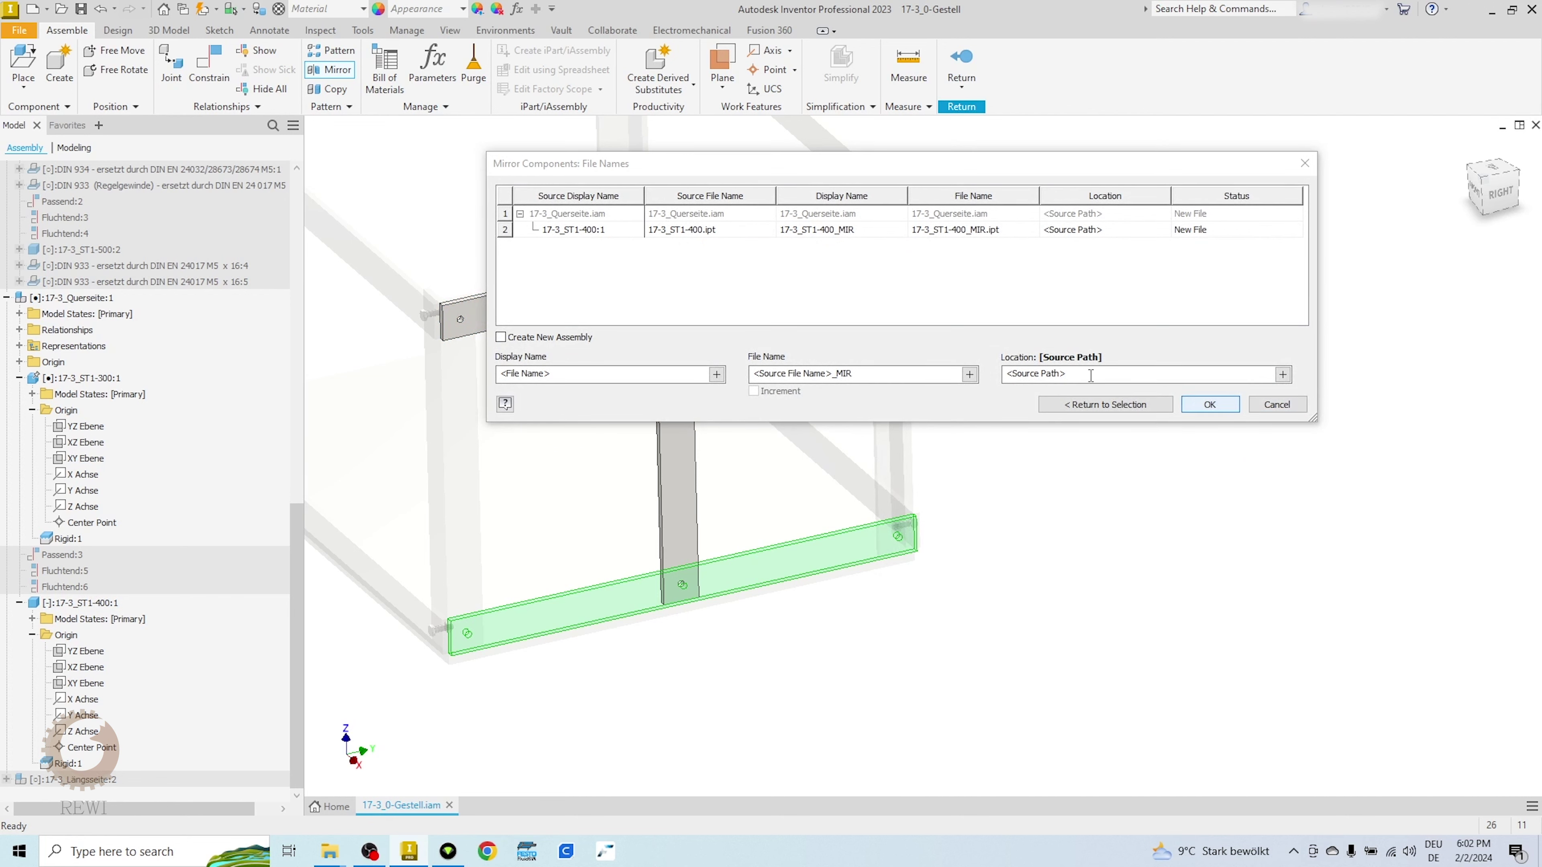
{"action": "left_click", "coordinate": [899, 233]}
{"action": "left_click", "coordinate": [879, 229]}
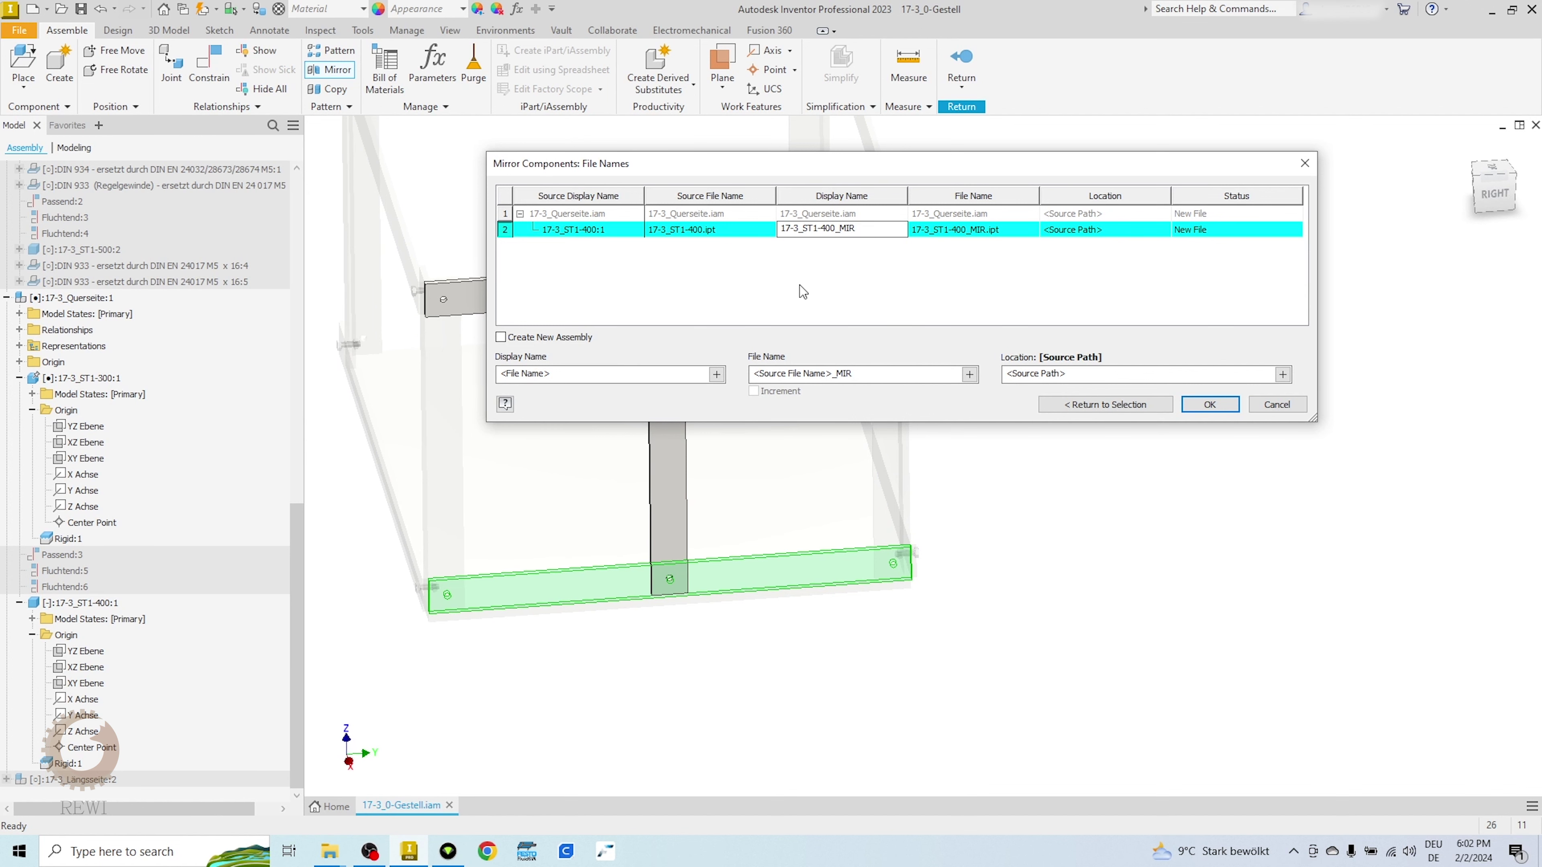
{"action": "left_click", "coordinate": [1130, 404]}
{"action": "left_click", "coordinate": [972, 257]}
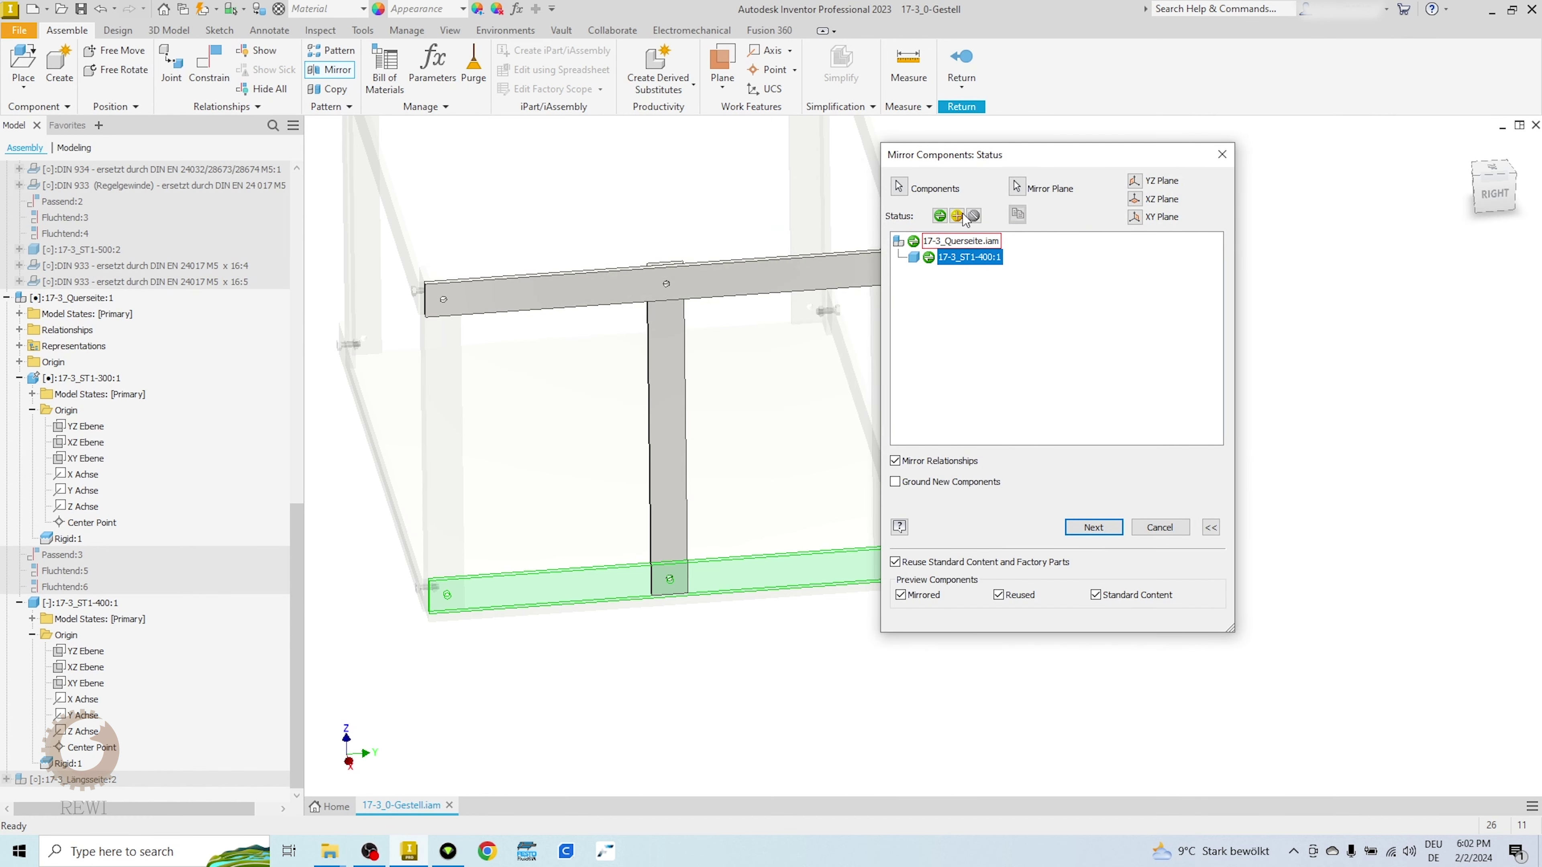
{"action": "left_click", "coordinate": [957, 216]}
{"action": "left_click", "coordinate": [1120, 535]}
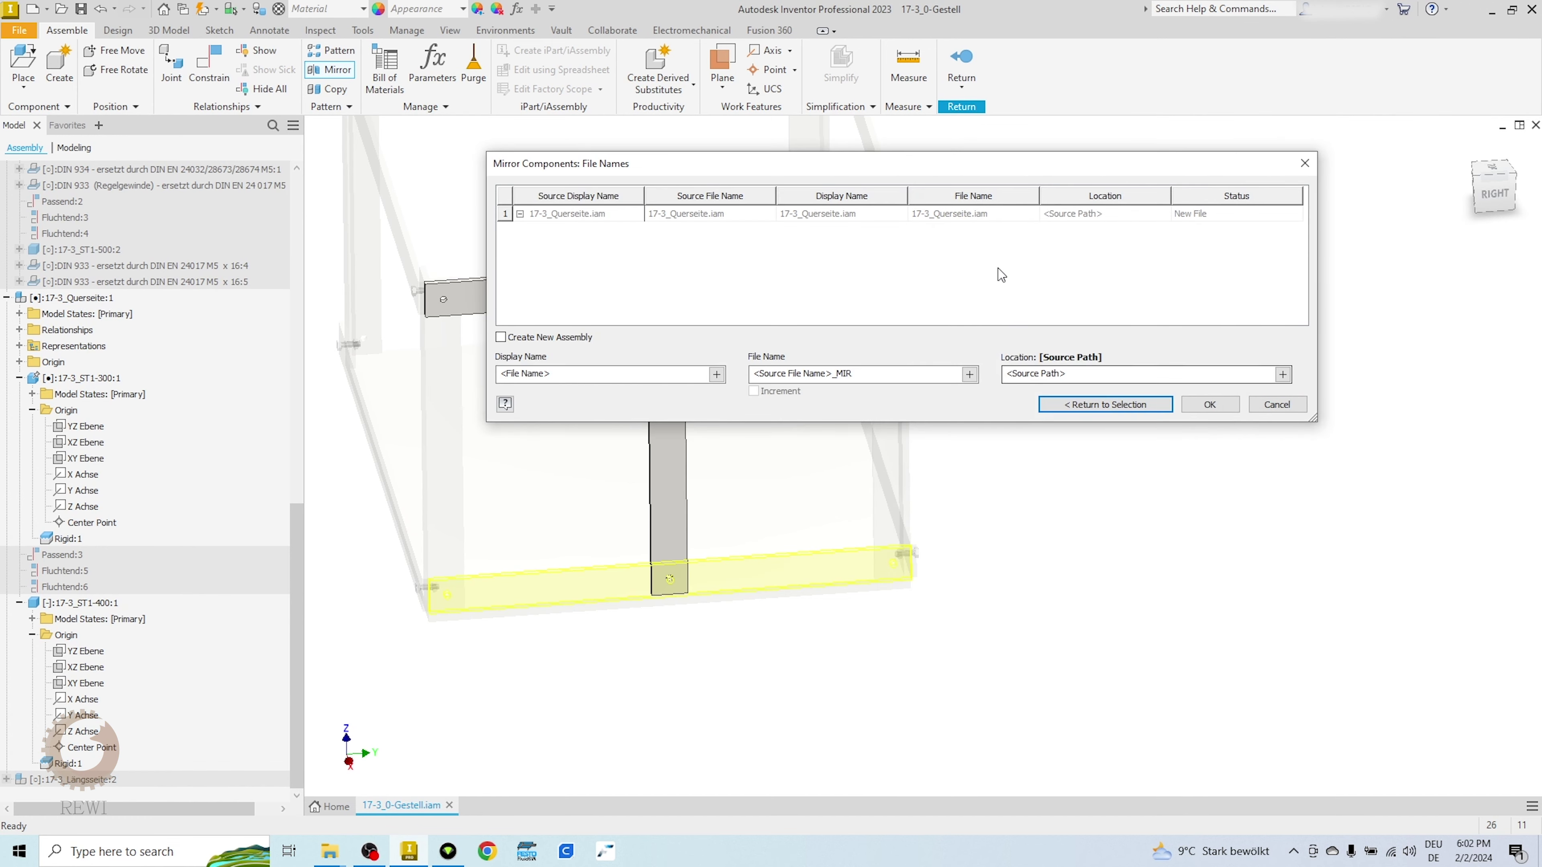
{"action": "left_click", "coordinate": [1209, 405]}
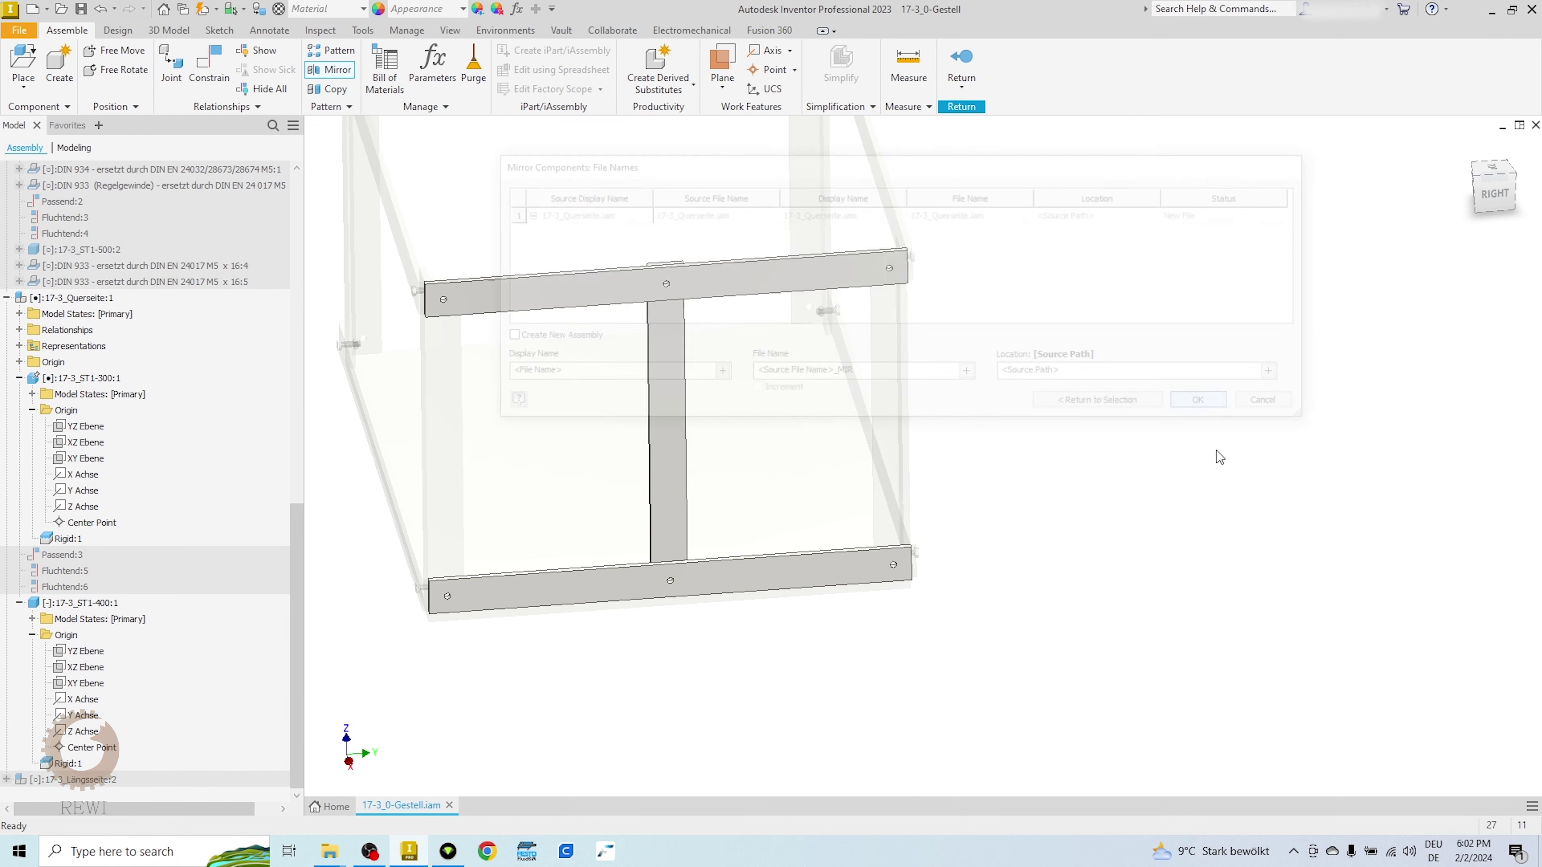
{"action": "middle_click_drag", "start_coordinate": [1139, 498], "coordinate": [1070, 414], "text": "shift"}
{"action": "scroll", "coordinate": [1073, 419], "scroll_direction": "down", "scroll_amount": 2}
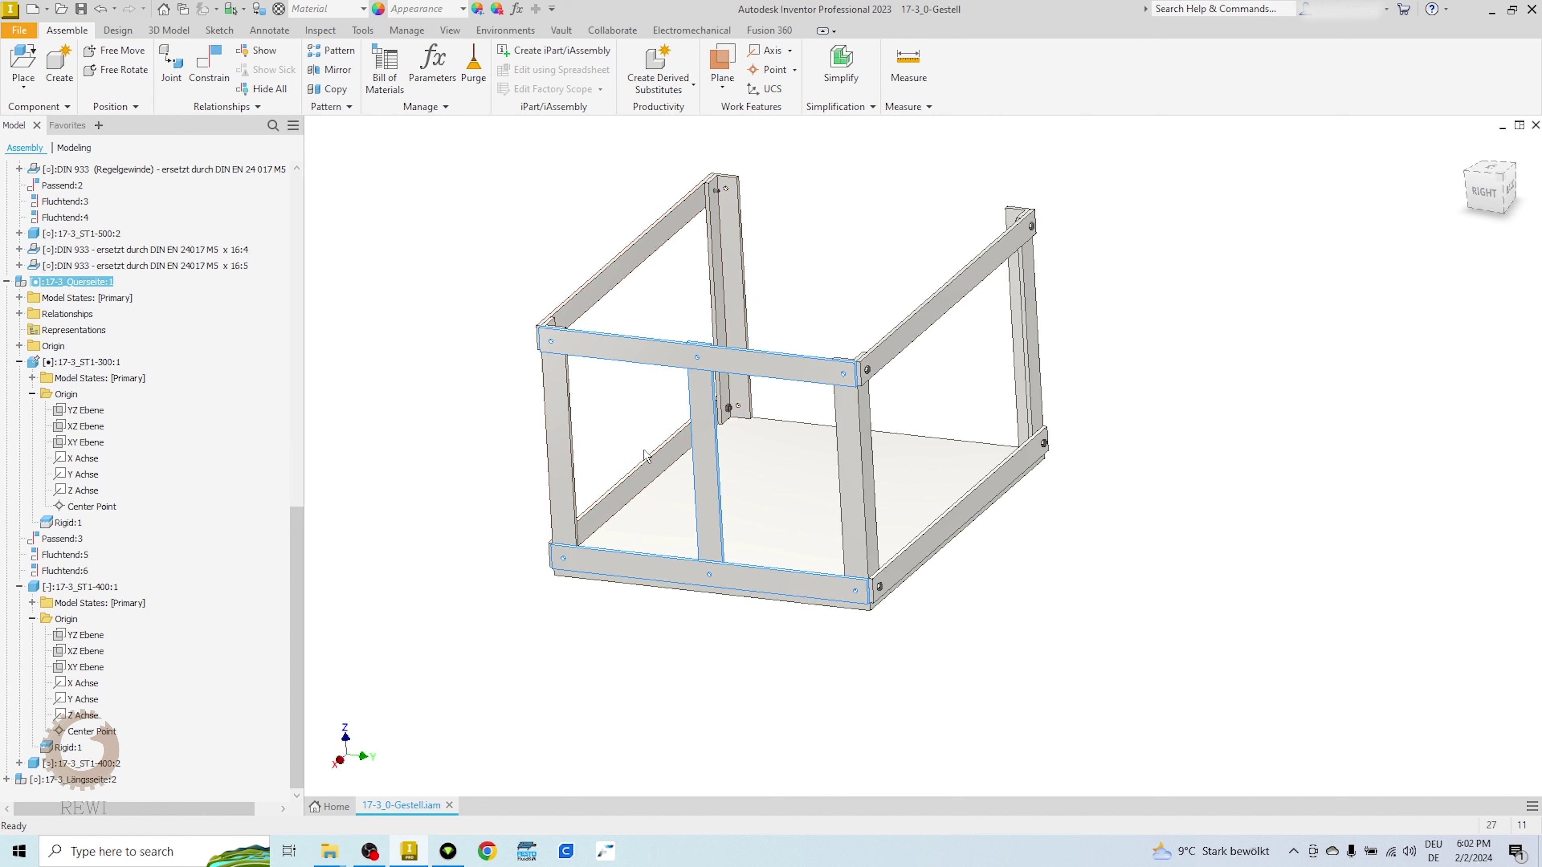
Step: Mirror 17-3_Querseite:1 about the base plate's YZ Ebene, after trying the XZ and XY planes
{"action": "left_click", "coordinate": [330, 69]}
{"action": "mouse_move", "coordinate": [799, 416]}
{"action": "middle_mouse_down", "text": "shift"}
{"action": "mouse_move", "coordinate": [627, 473]}
{"action": "mouse_move", "coordinate": [825, 380]}
{"action": "middle_mouse_up", "text": "shift"}
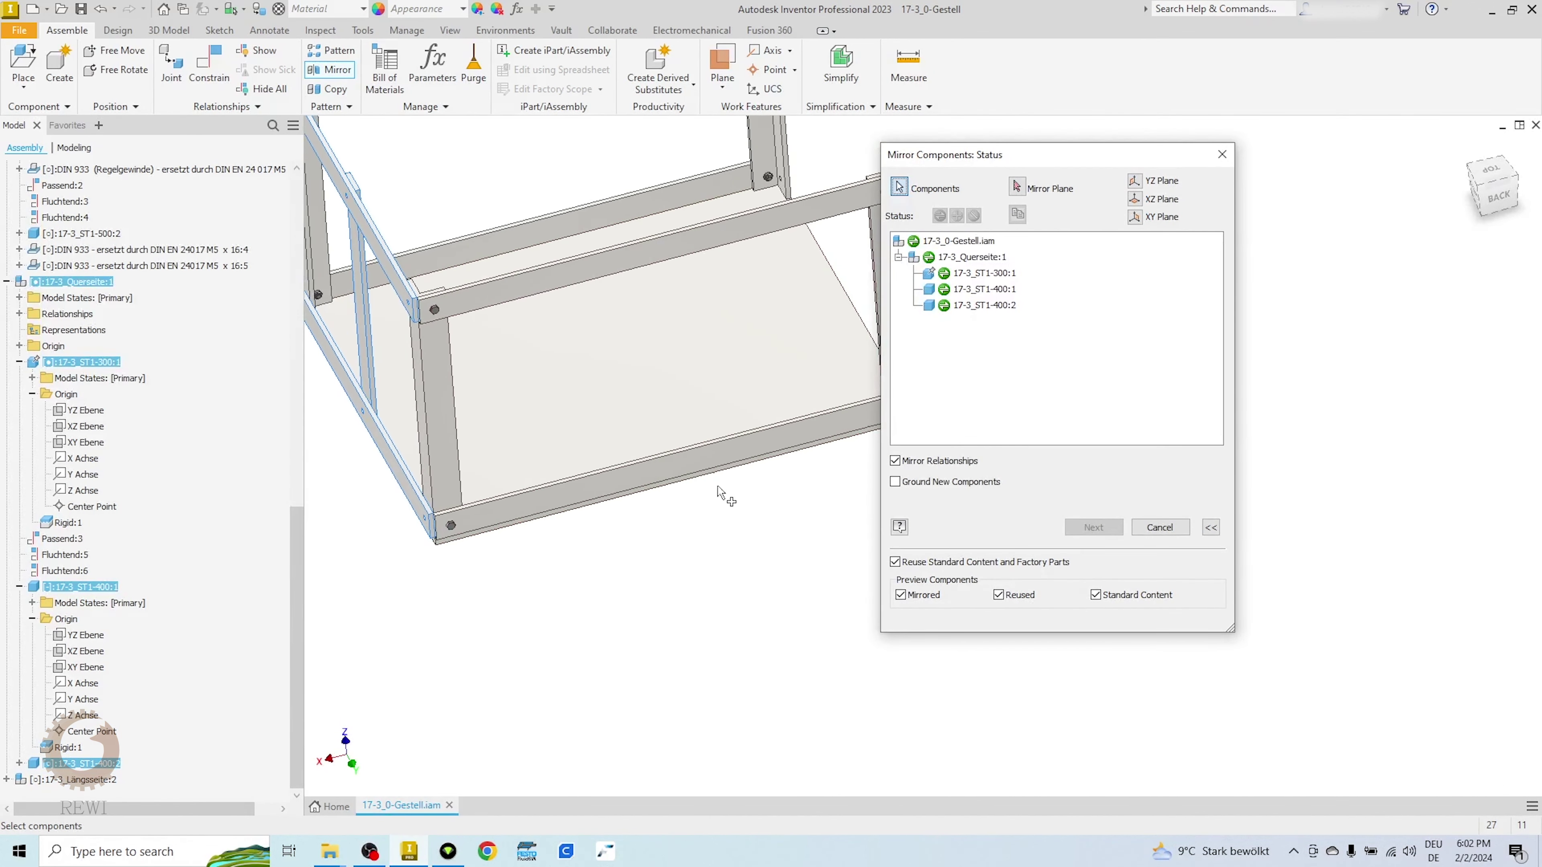
{"action": "left_click", "coordinate": [1018, 187]}
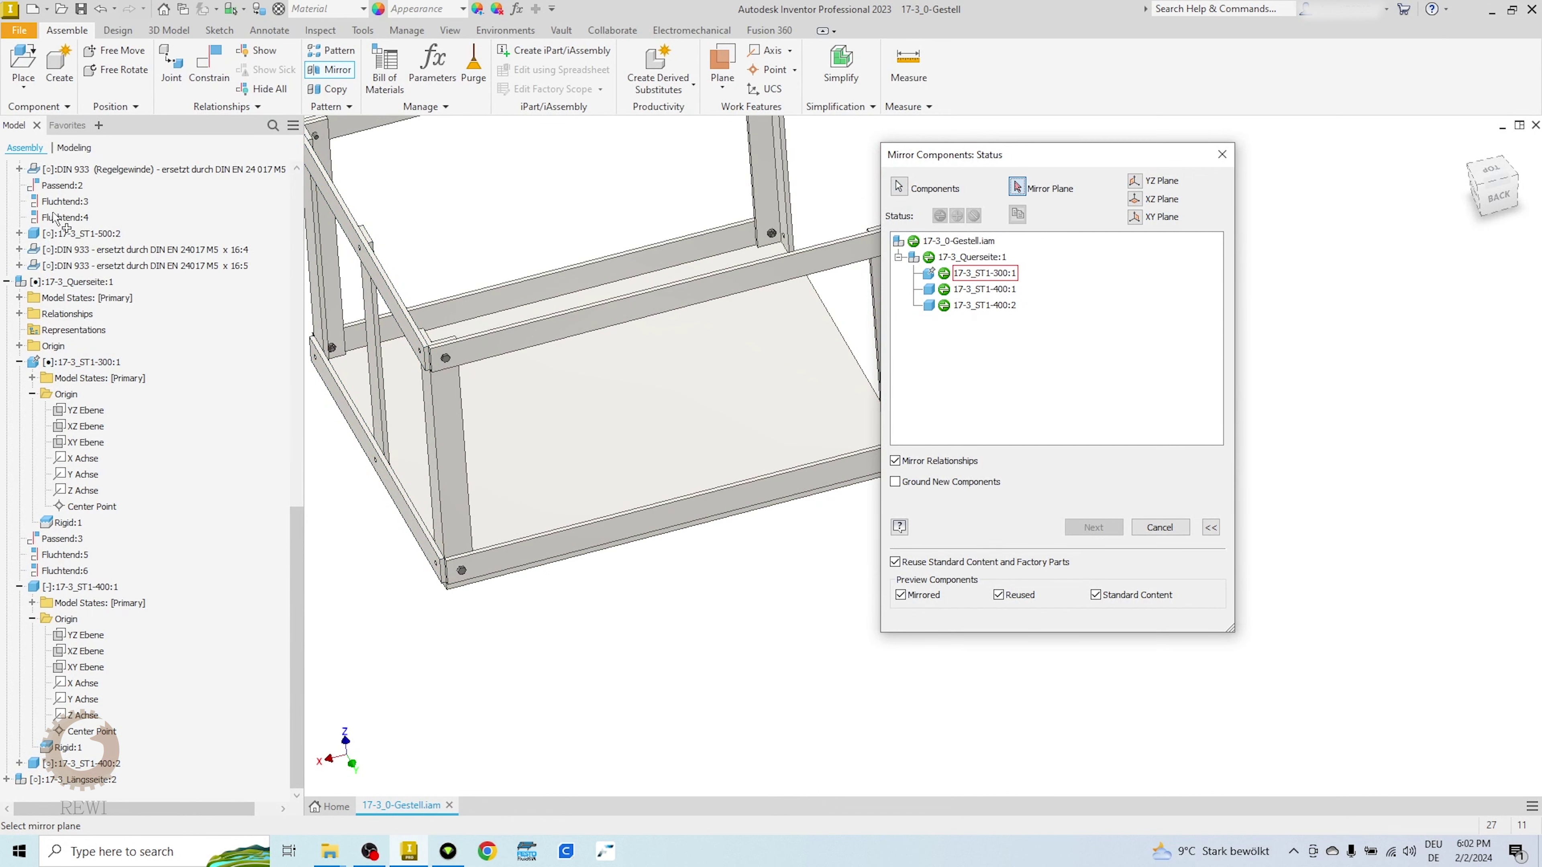
{"action": "scroll", "coordinate": [86, 250], "scroll_direction": "up", "scroll_amount": 4}
{"action": "scroll", "coordinate": [86, 250], "scroll_direction": "up", "scroll_amount": 2}
{"action": "scroll", "coordinate": [86, 311], "scroll_direction": "up", "scroll_amount": 2}
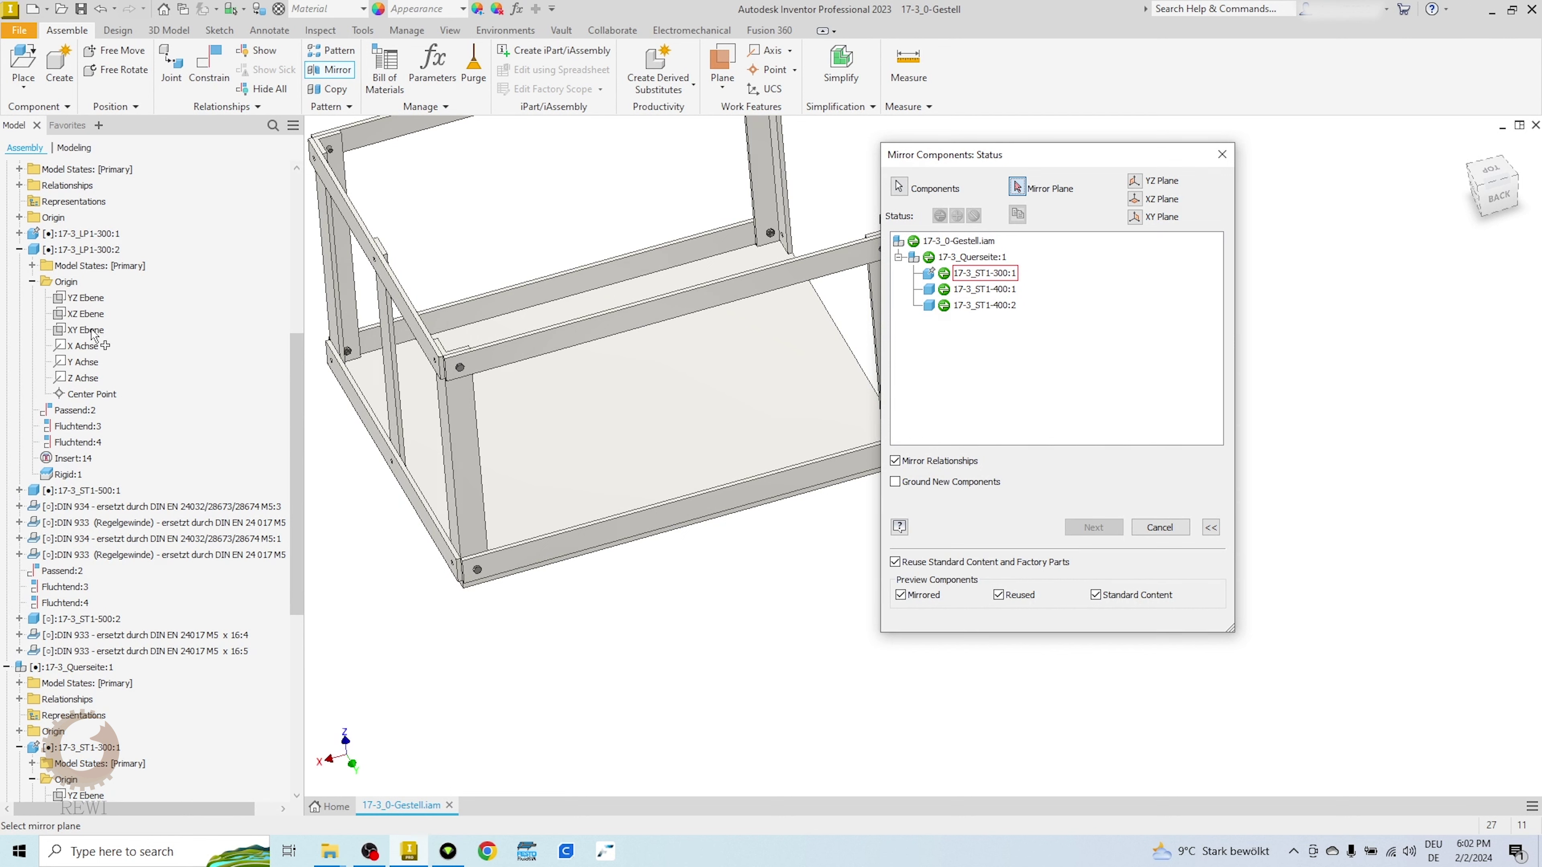
{"action": "left_click", "coordinate": [93, 299]}
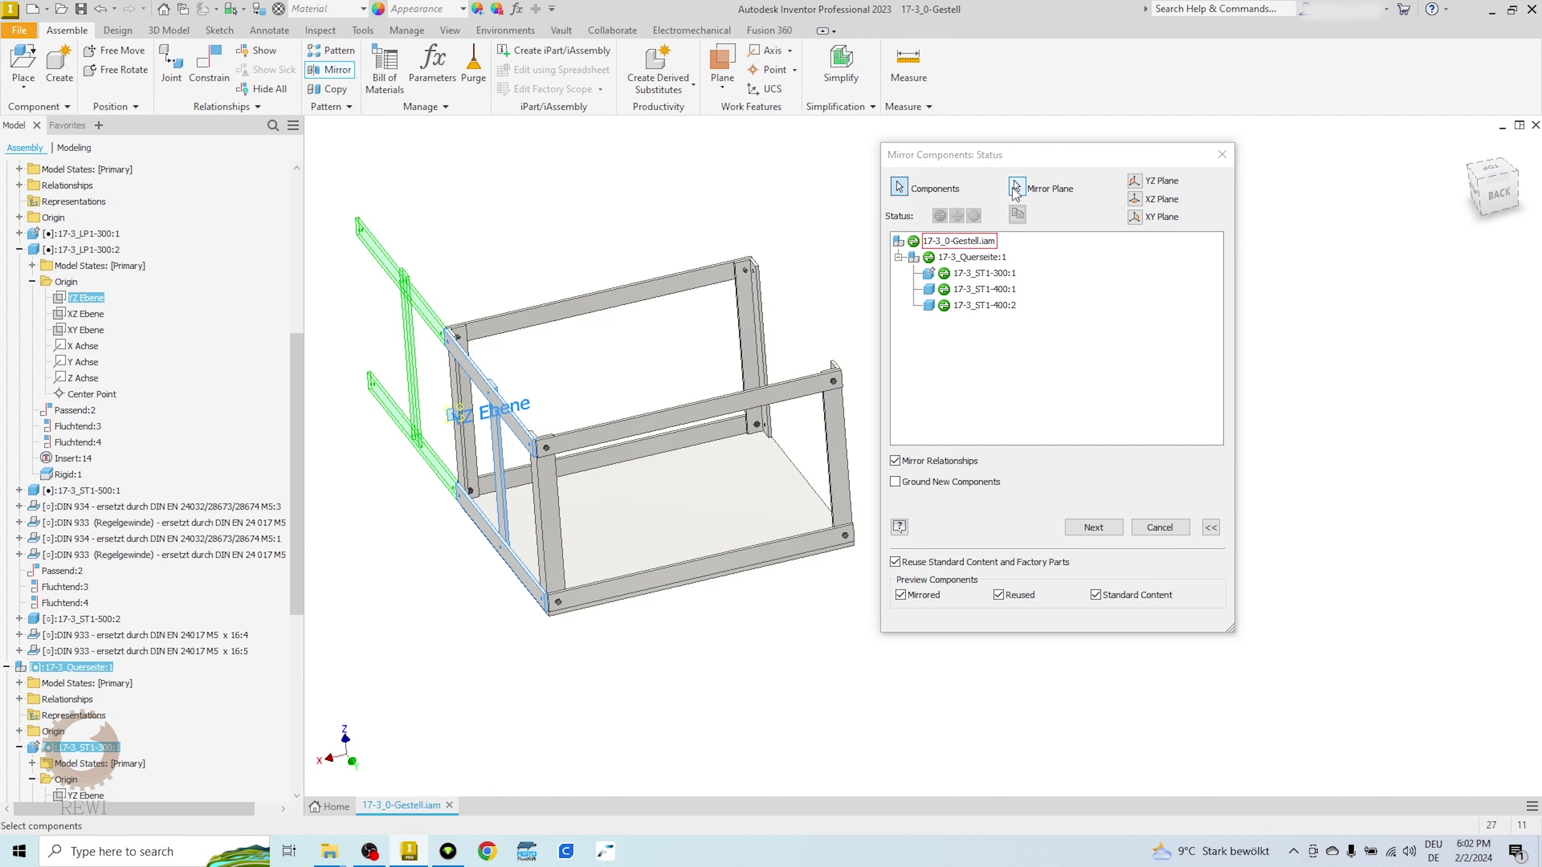
{"action": "left_click", "coordinate": [90, 315]}
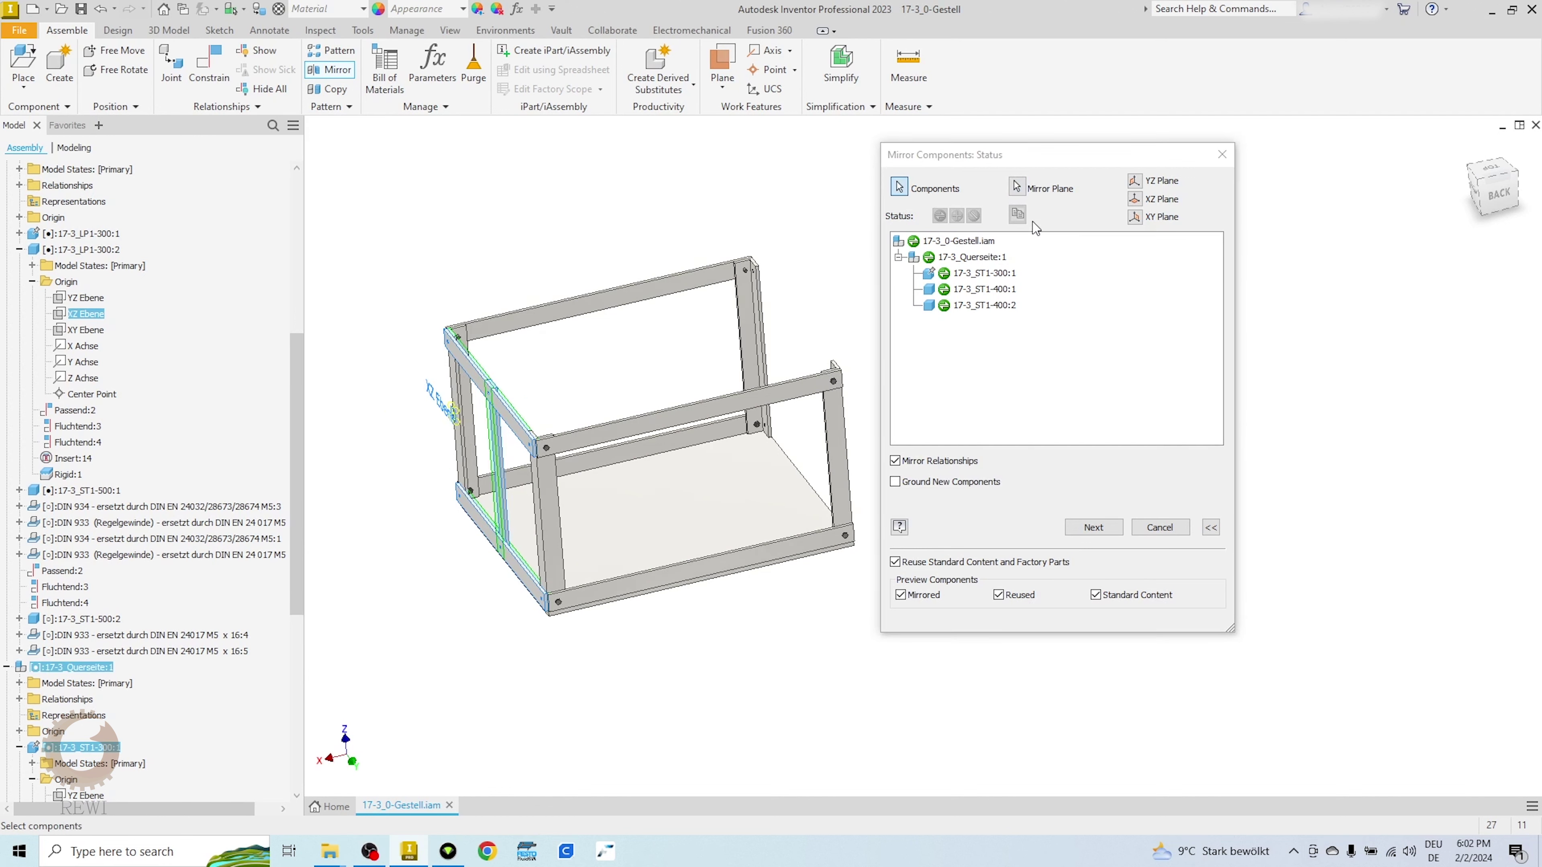
{"action": "left_click", "coordinate": [1018, 187]}
{"action": "left_click", "coordinate": [86, 331]}
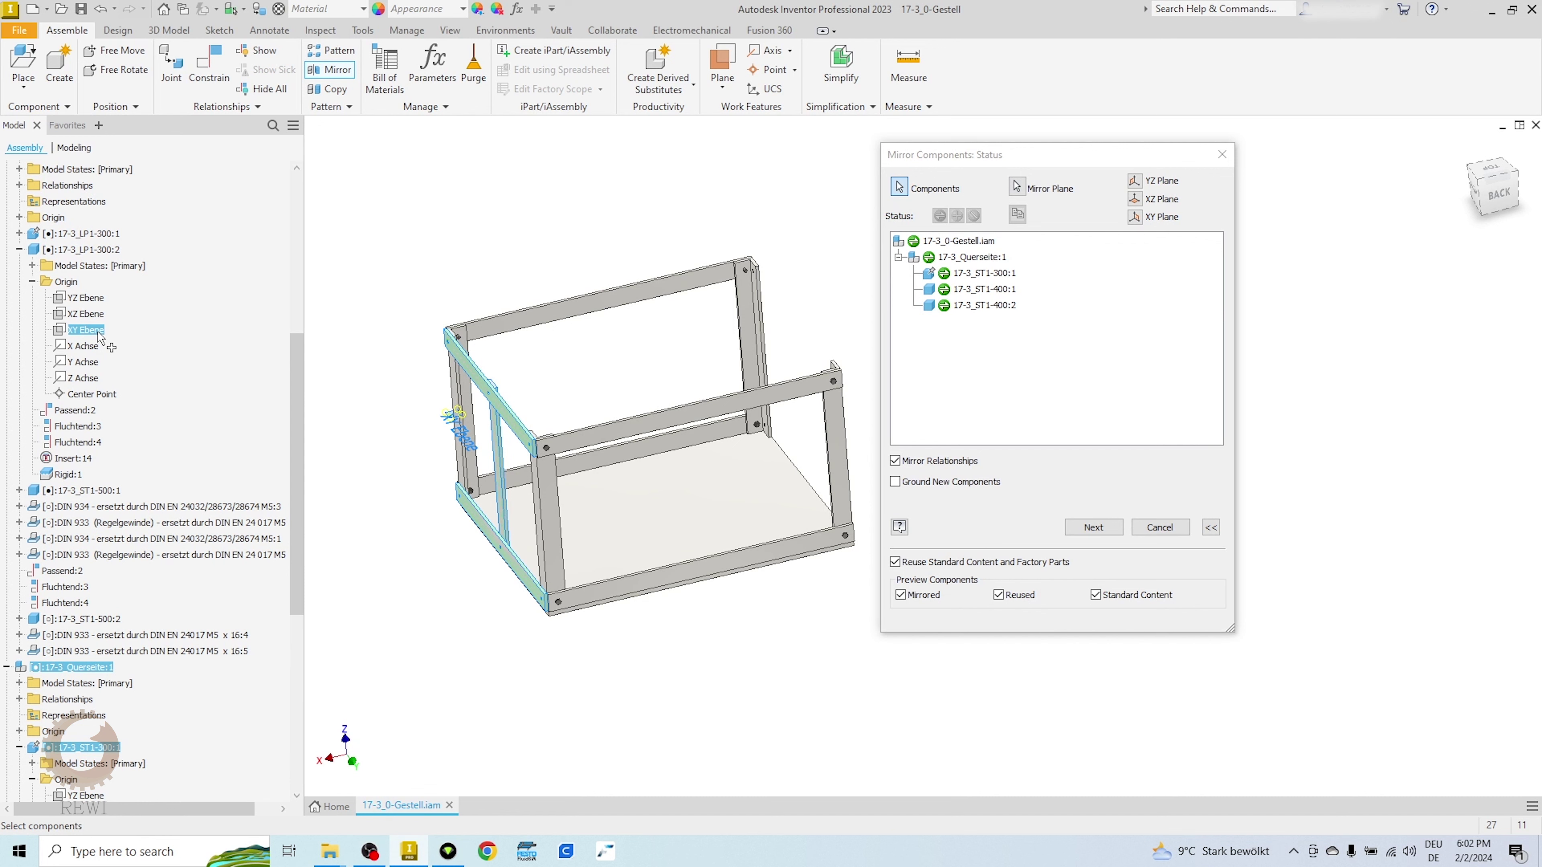
{"action": "scroll", "coordinate": [103, 364], "scroll_direction": "up", "scroll_amount": 2}
{"action": "scroll", "coordinate": [112, 425], "scroll_direction": "up", "scroll_amount": 3}
{"action": "scroll", "coordinate": [119, 462], "scroll_direction": "up", "scroll_amount": 2}
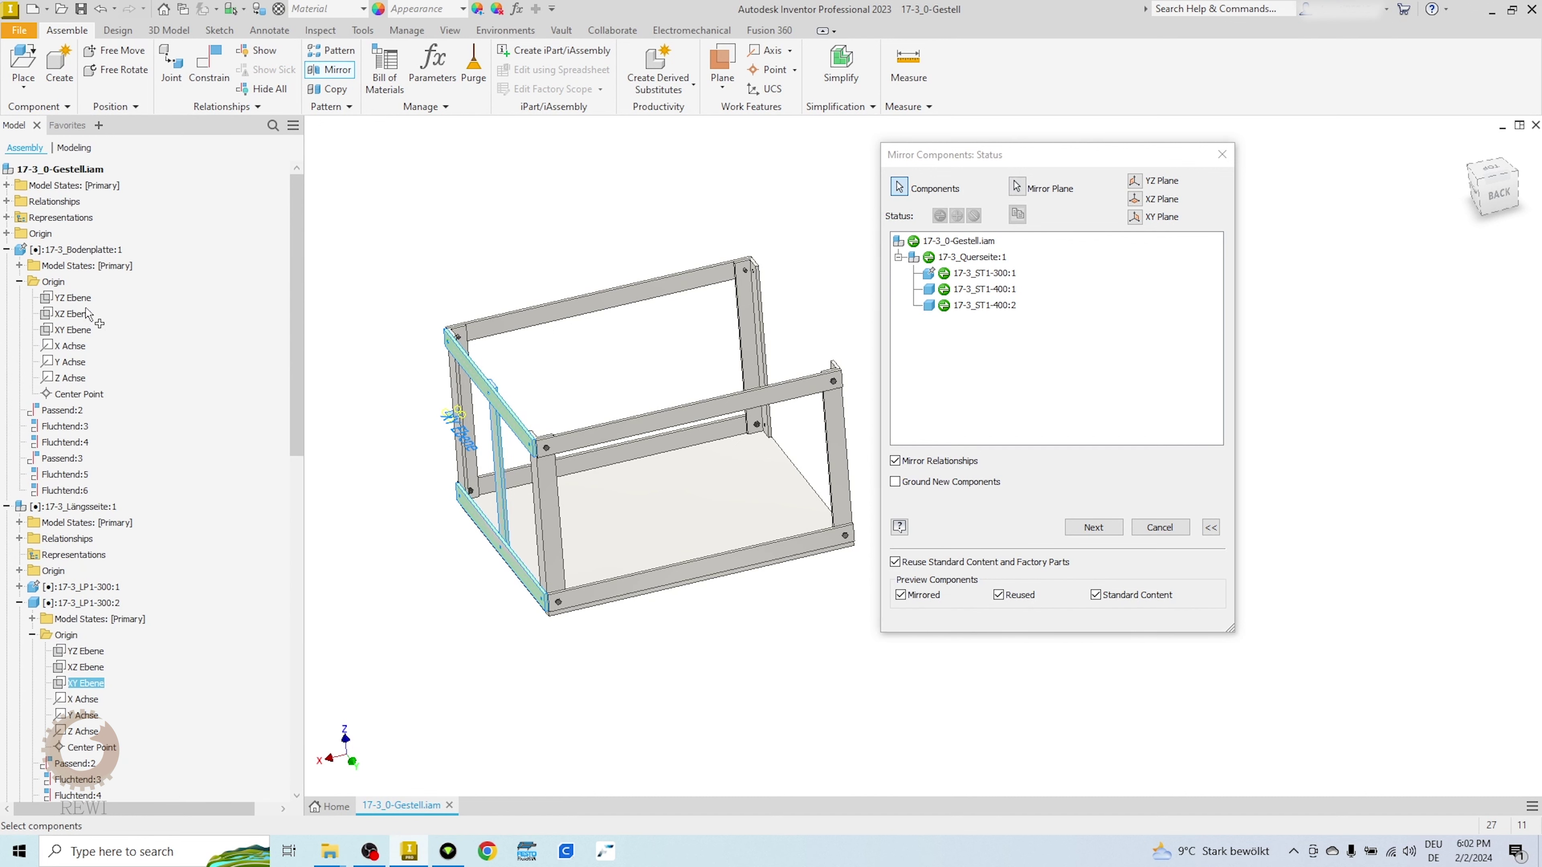
{"action": "left_click", "coordinate": [1017, 187]}
{"action": "left_click", "coordinate": [86, 299]}
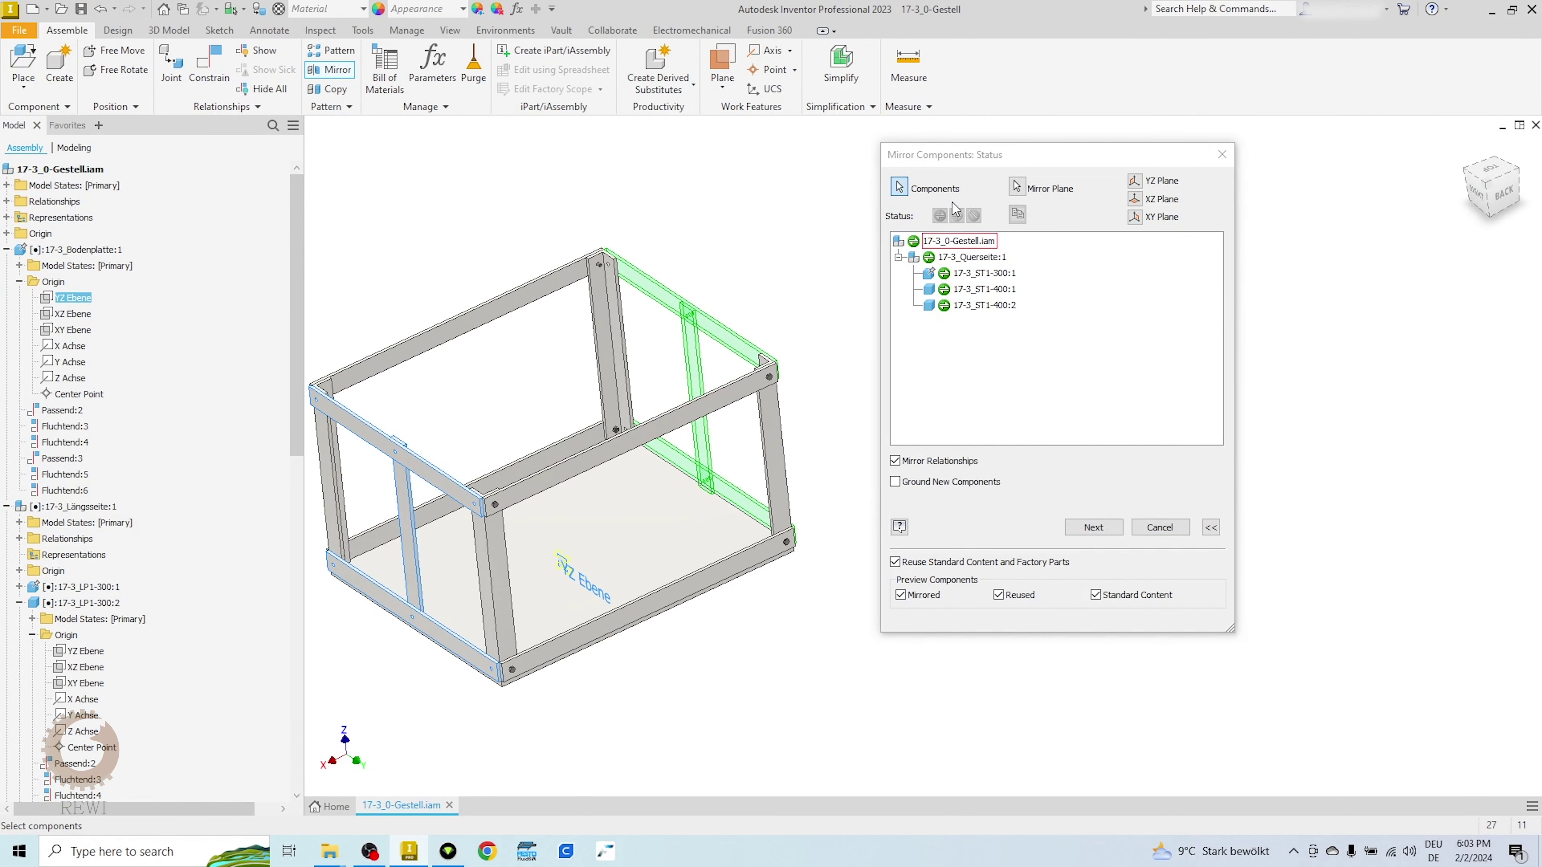
Step: Set the Querseite sub-assembly to Reuse and create the mirrored cross side
{"action": "left_click", "coordinate": [974, 257]}
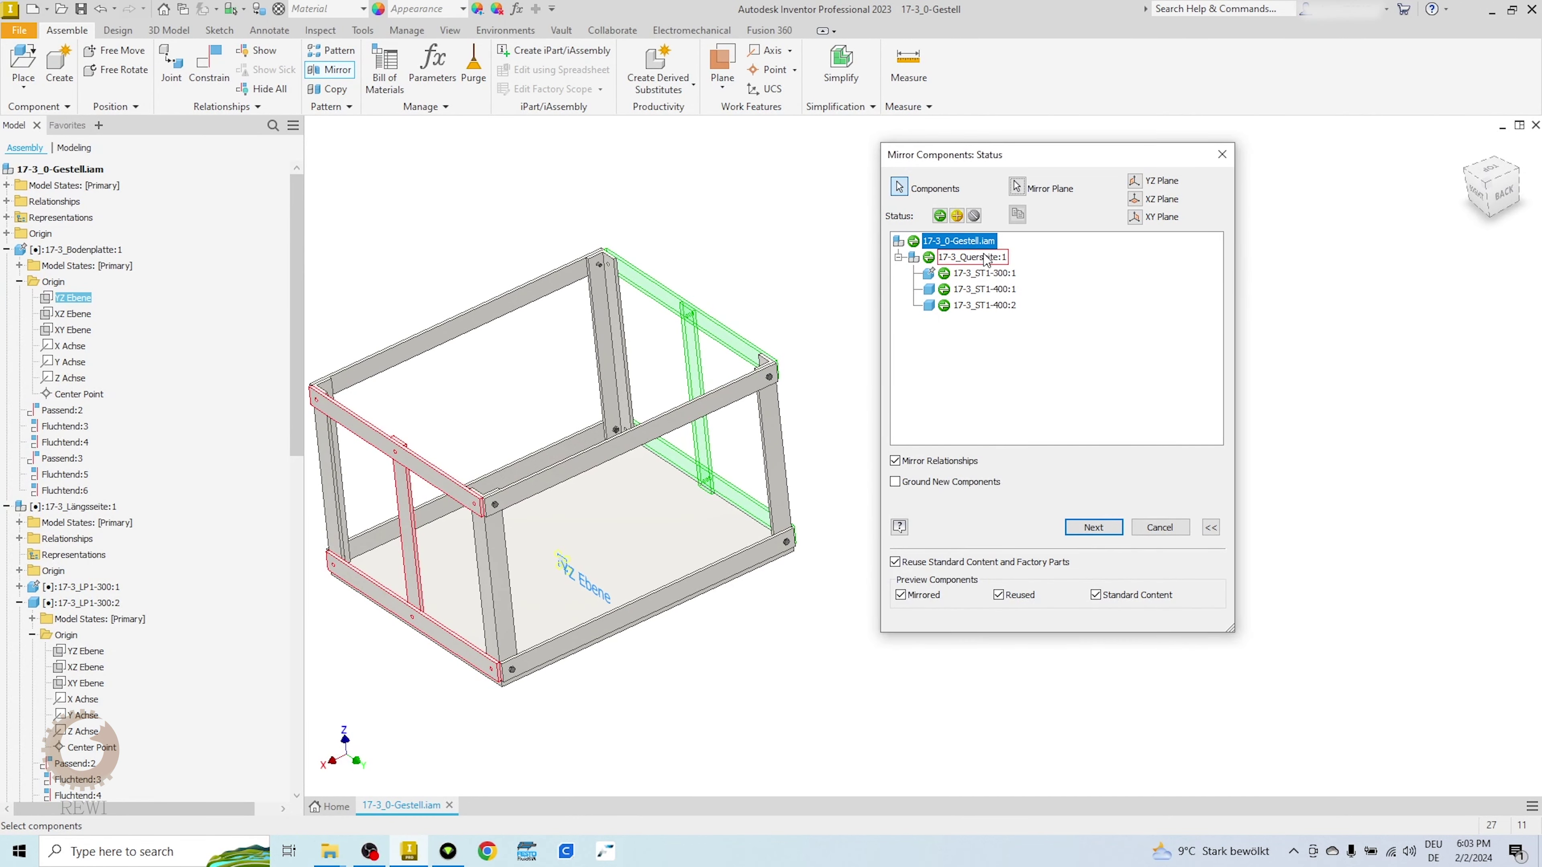
{"action": "left_click", "coordinate": [957, 216]}
{"action": "left_click", "coordinate": [1093, 527]}
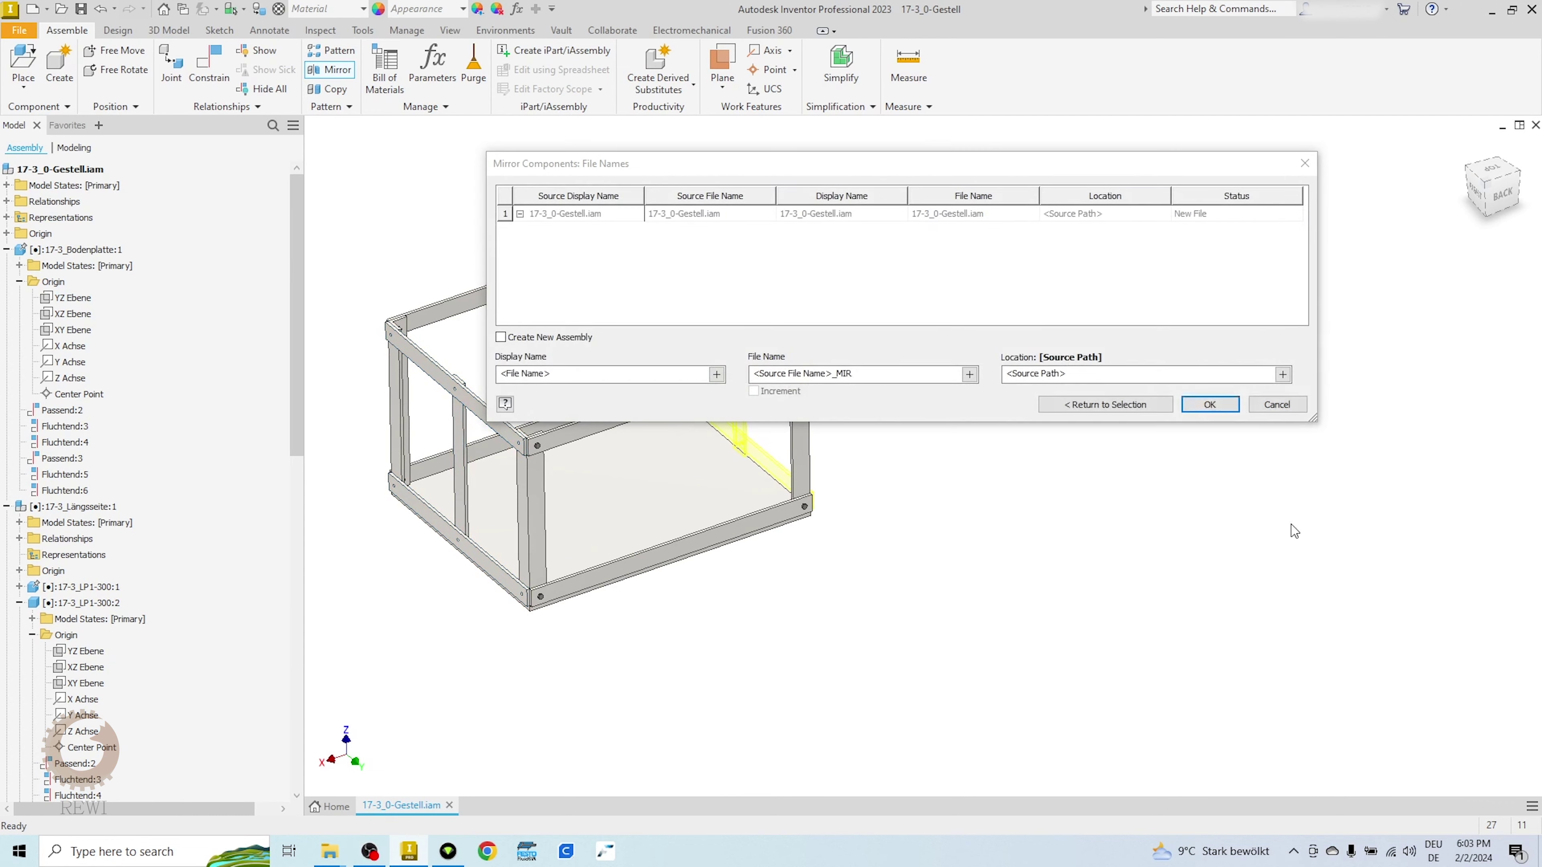
{"action": "left_click", "coordinate": [1207, 404]}
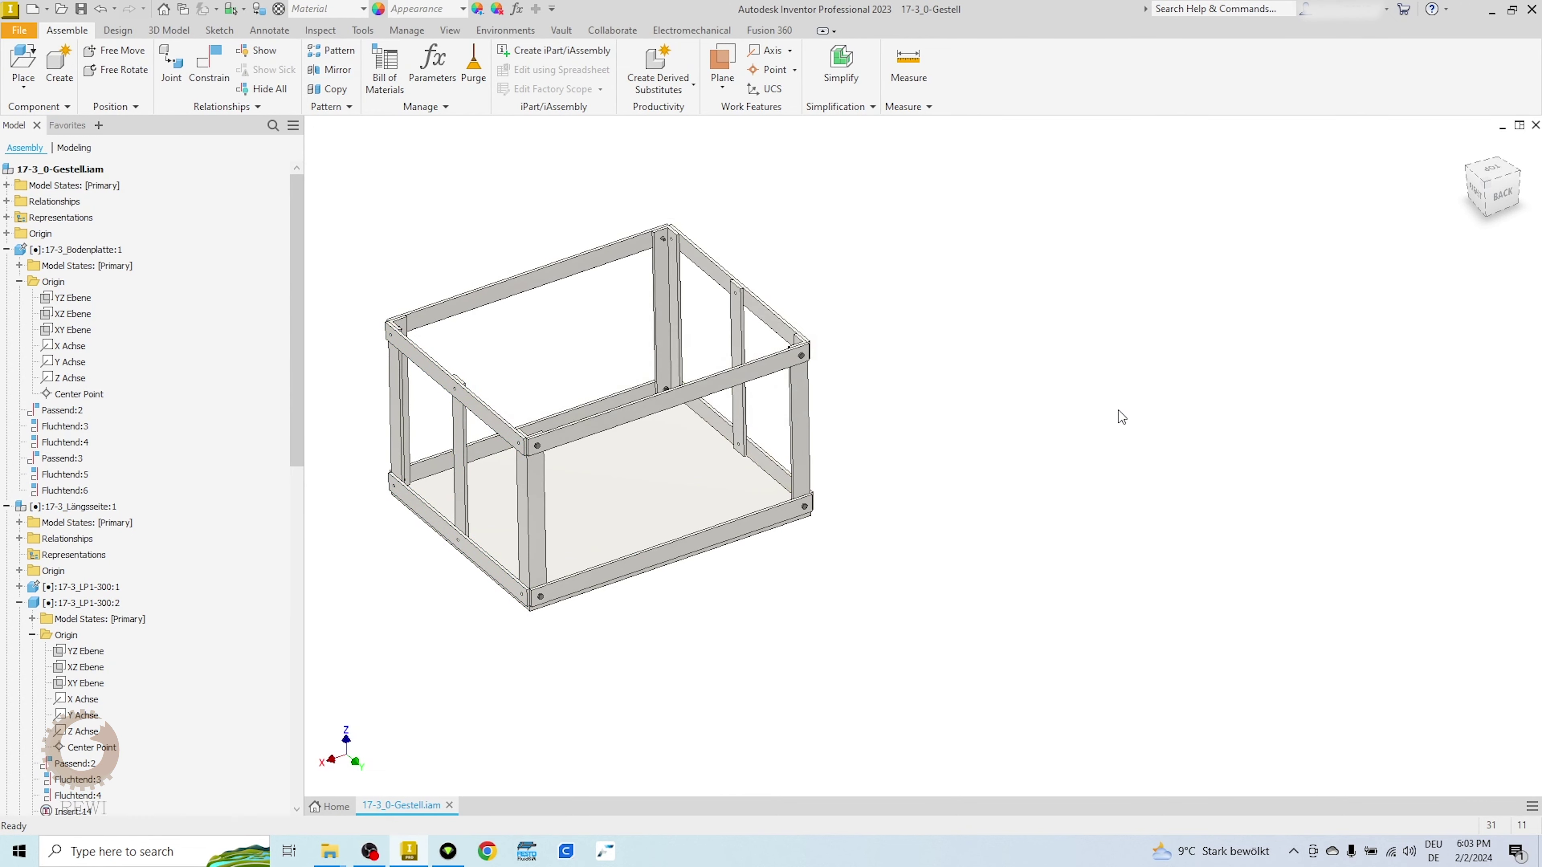